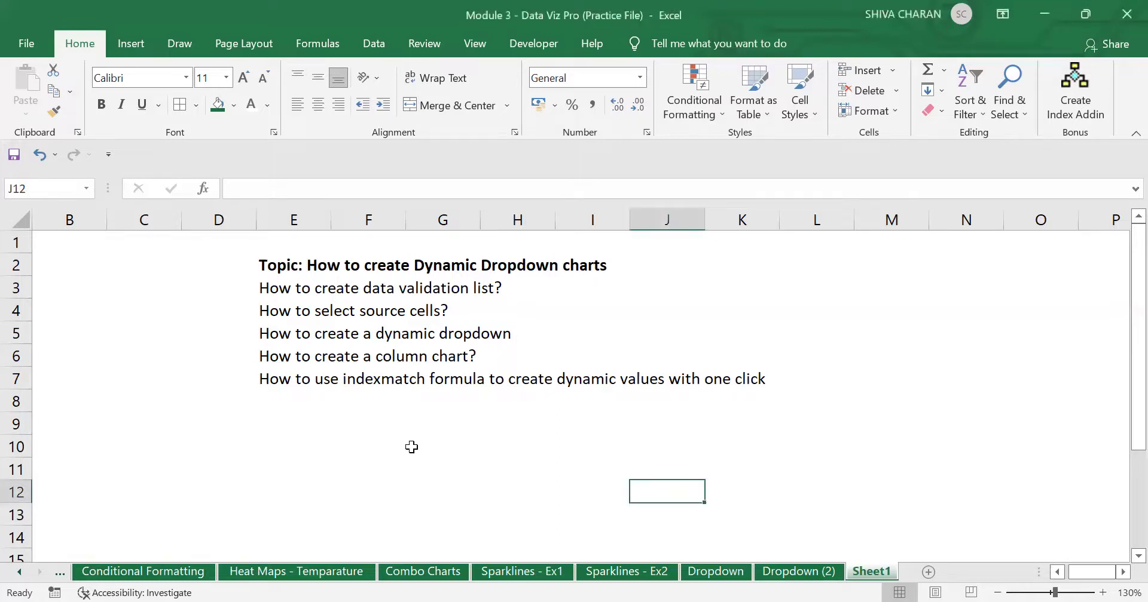
pyautogui.click(347, 424)
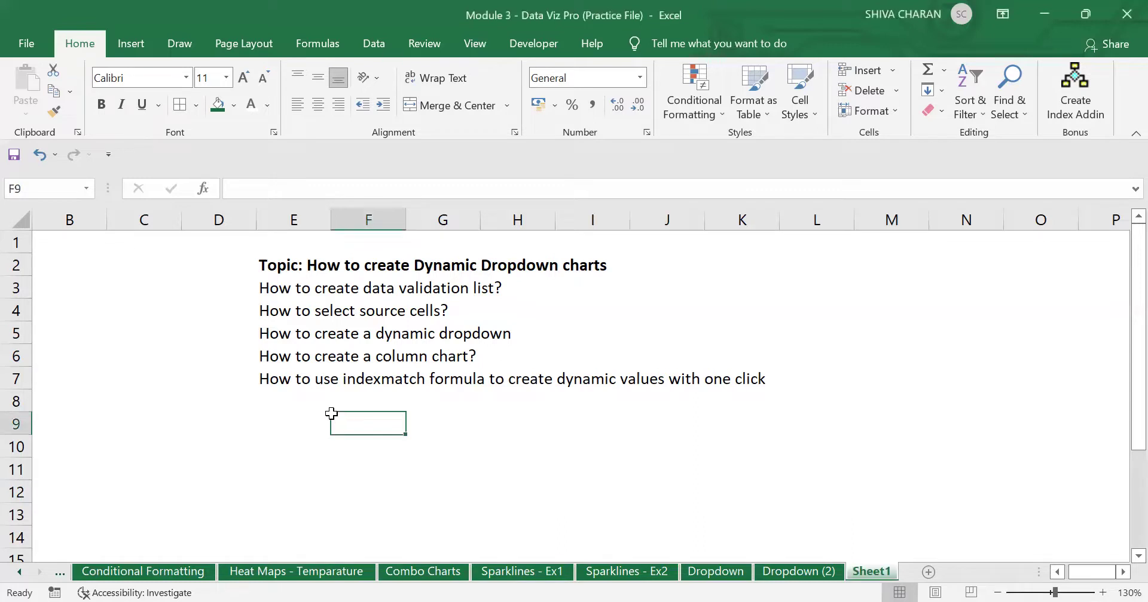
pyautogui.click(267, 381)
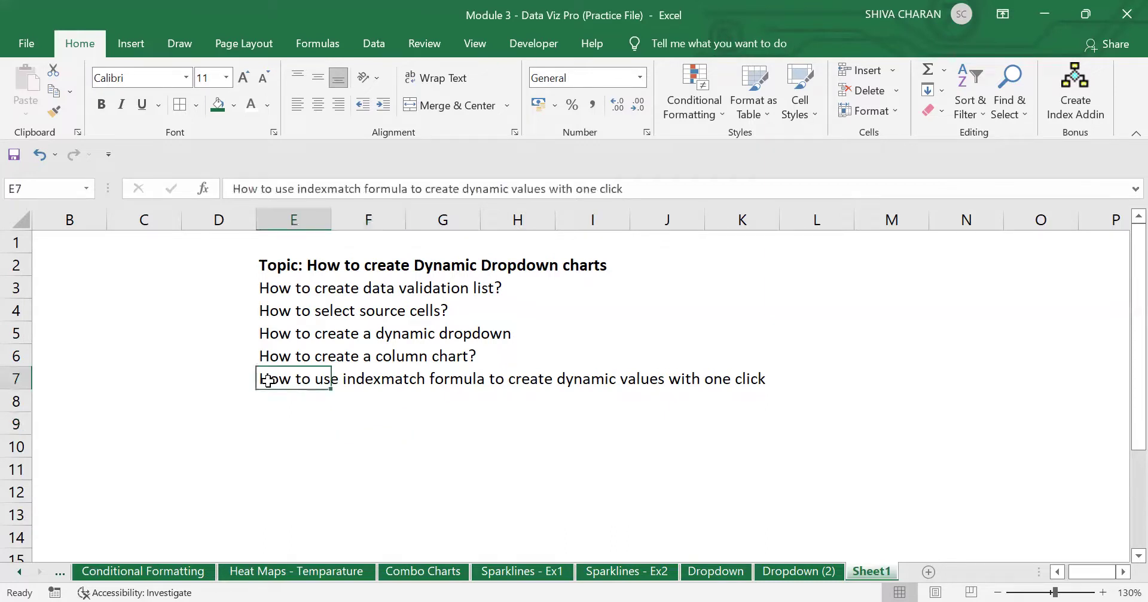
pyautogui.click(326, 448)
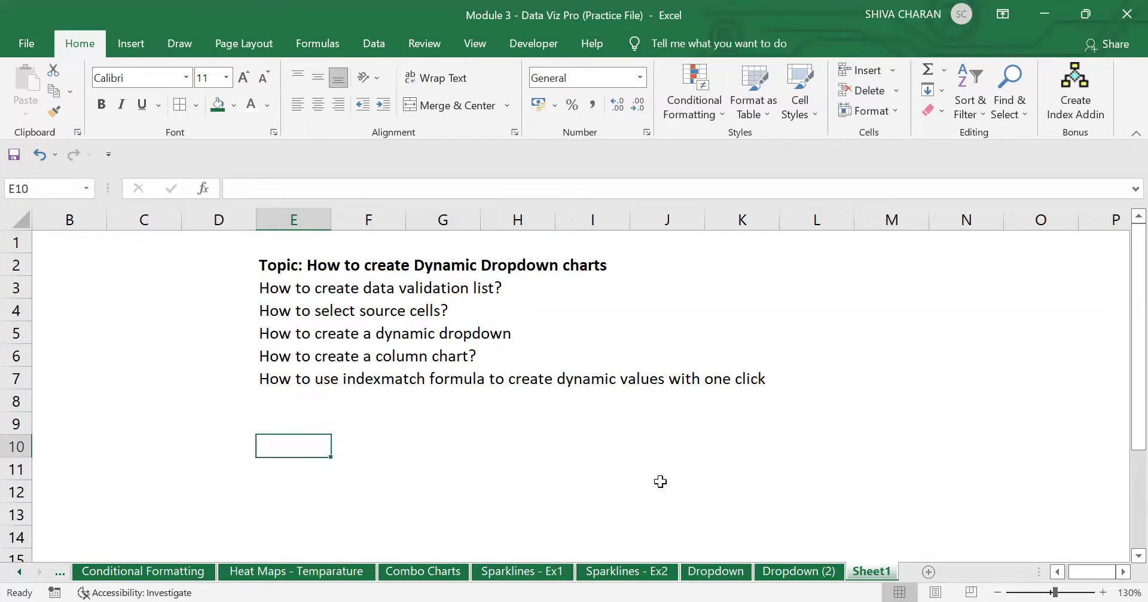
# Hide the gridlines on the Dropdown sheet
pyautogui.click(716, 572)
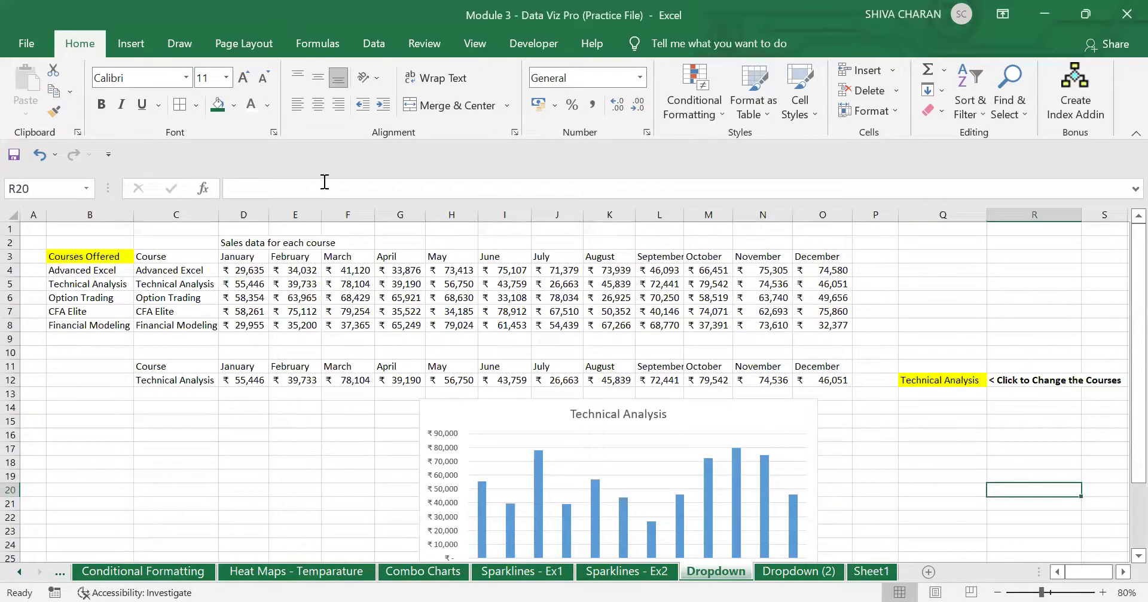
pyautogui.click(239, 49)
pyautogui.click(600, 92)
pyautogui.click(82, 43)
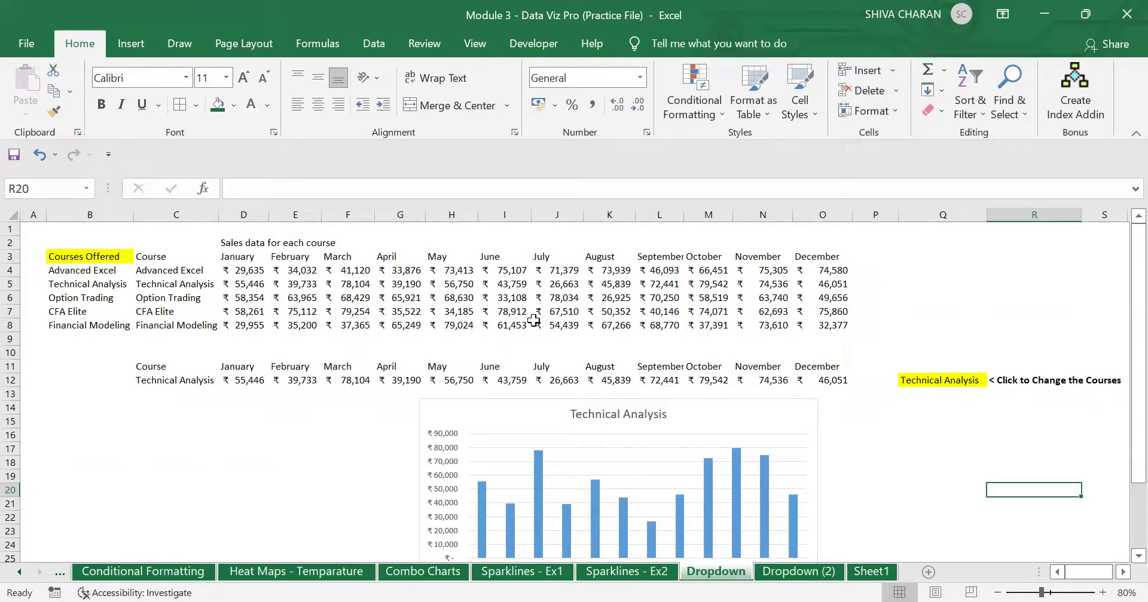
# Examine the course sales chart with its source cells and the course options offered in cell Q12
pyautogui.click(742, 414)
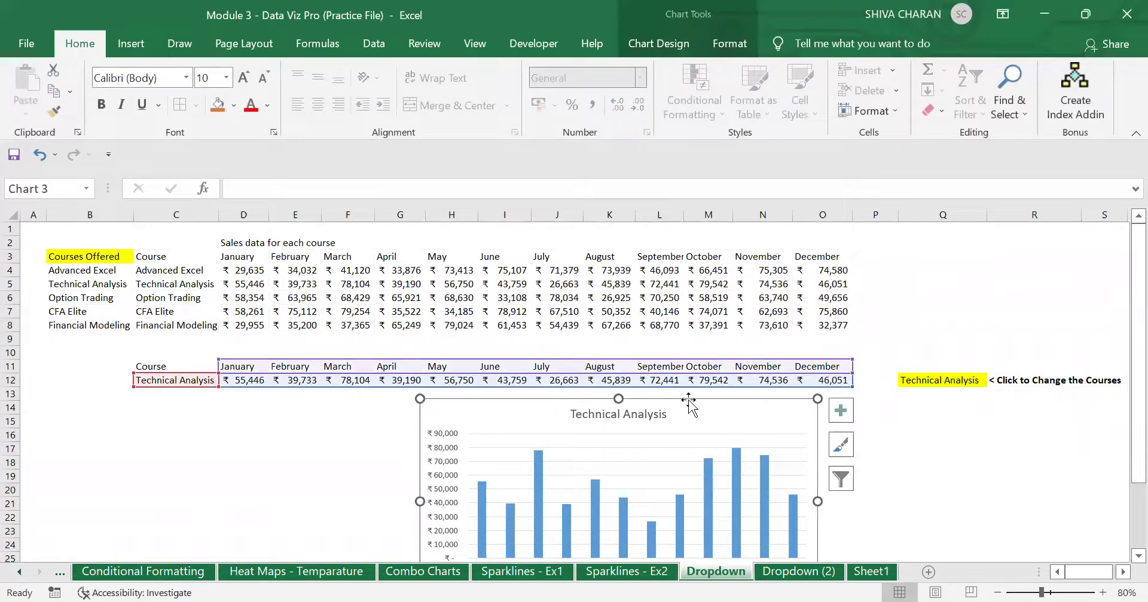
pyautogui.click(952, 381)
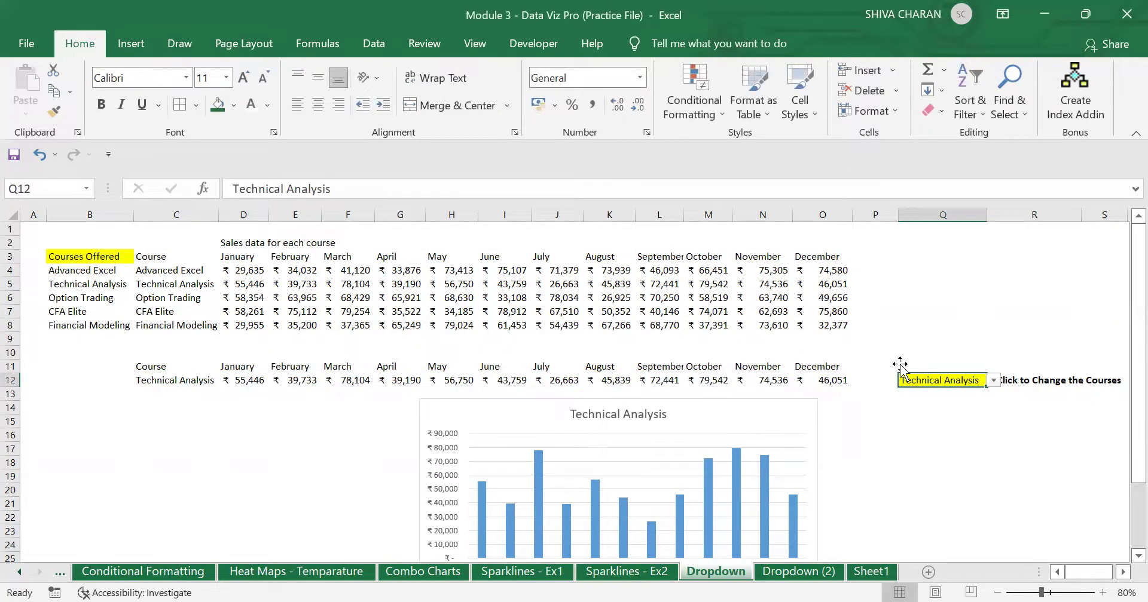
pyautogui.click(994, 380)
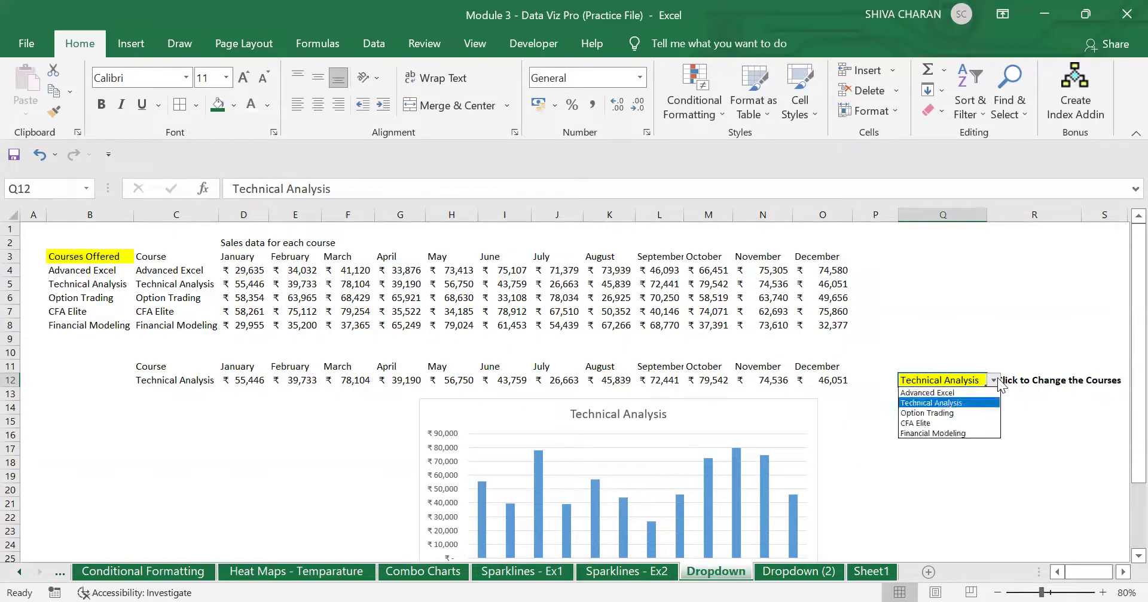
pyautogui.click(953, 506)
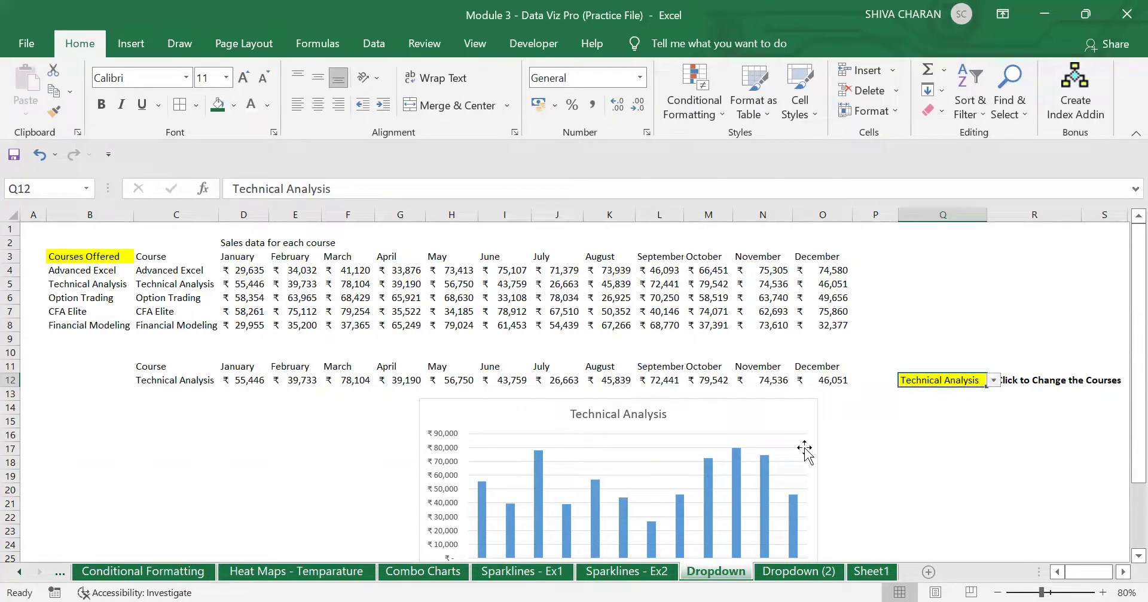
pyautogui.click(699, 414)
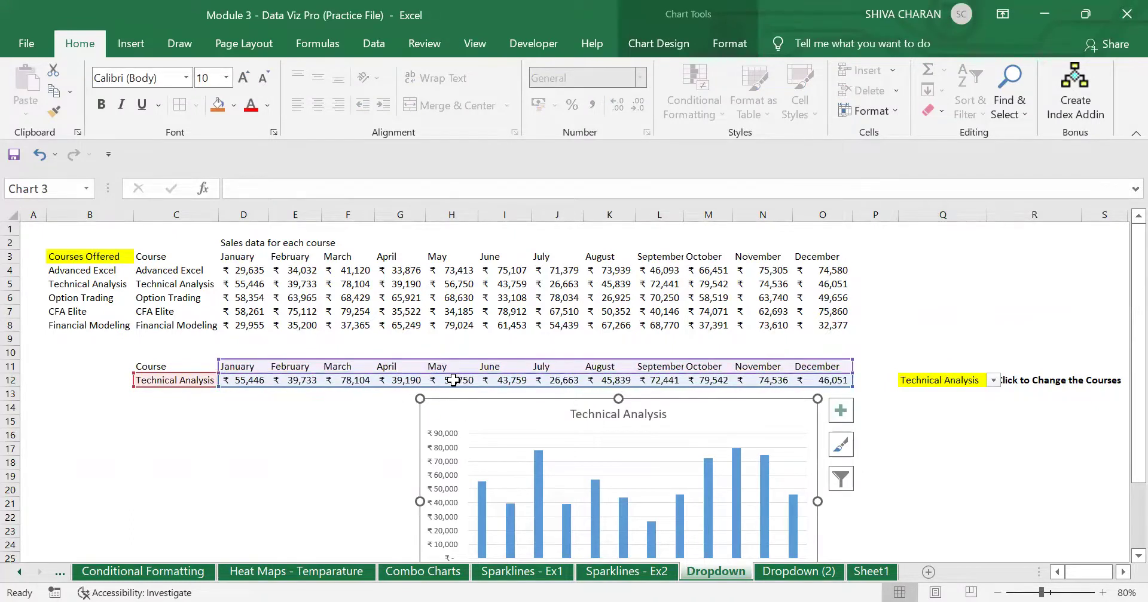
# Switch the course in Q12 to Advanced Excel, followed by Option Trading, and view the monthly sales chart for the selection
pyautogui.click(993, 381)
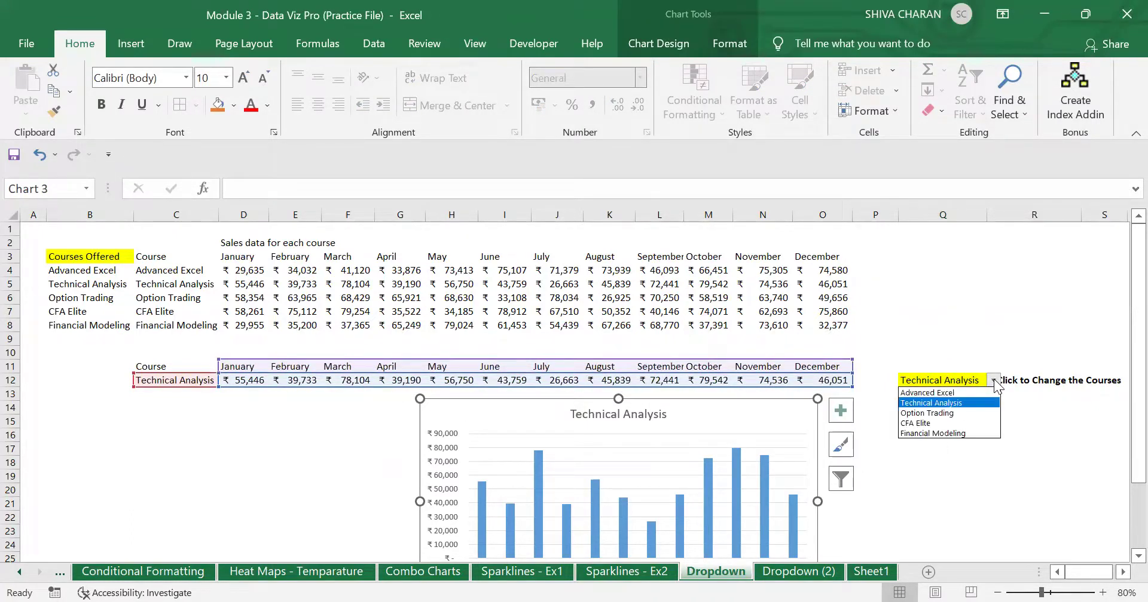
pyautogui.click(966, 392)
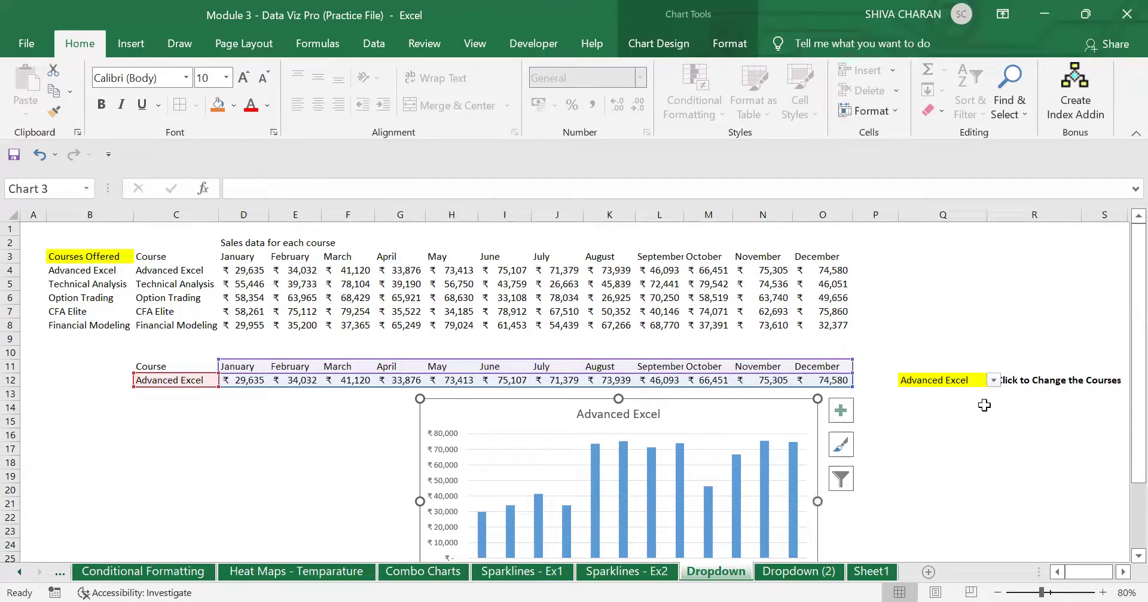
pyautogui.click(993, 380)
pyautogui.click(980, 414)
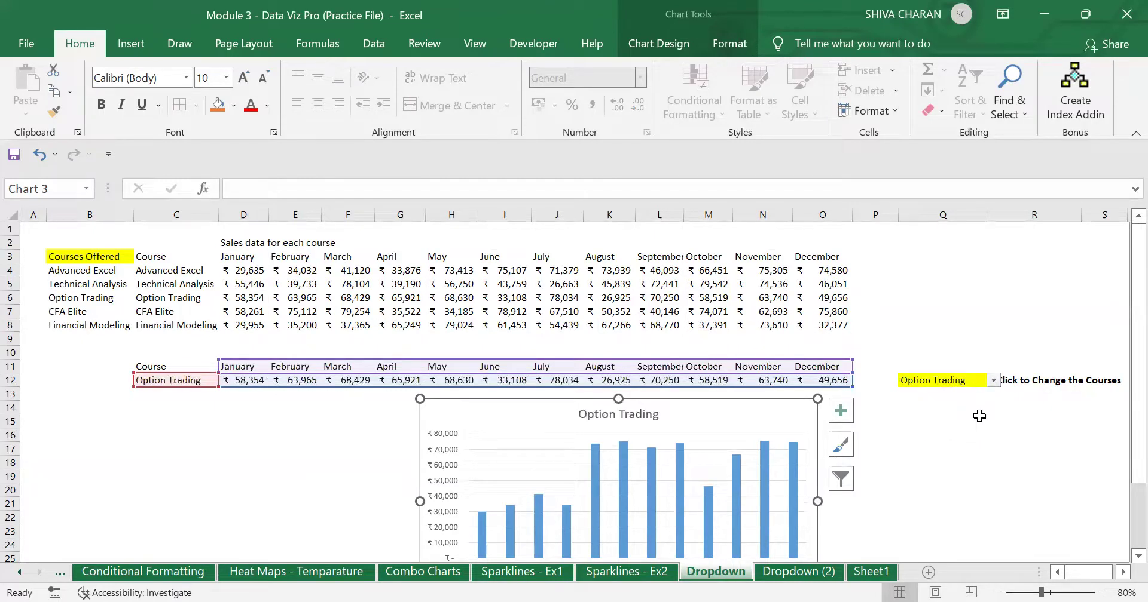
pyautogui.scroll(-1, 555, 484)
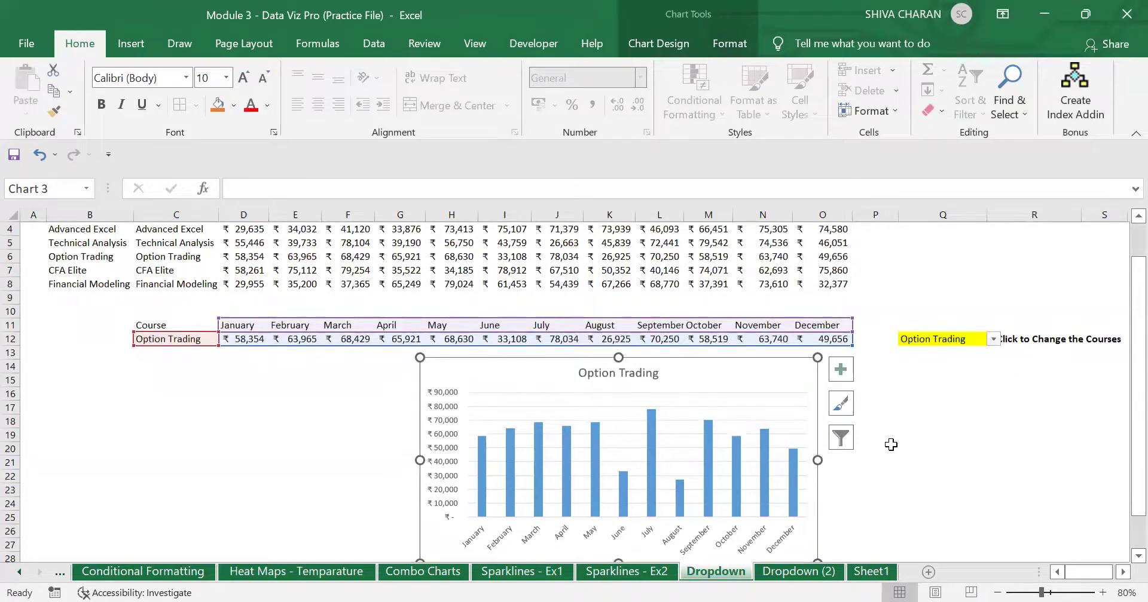
pyautogui.scroll(3, 890, 445)
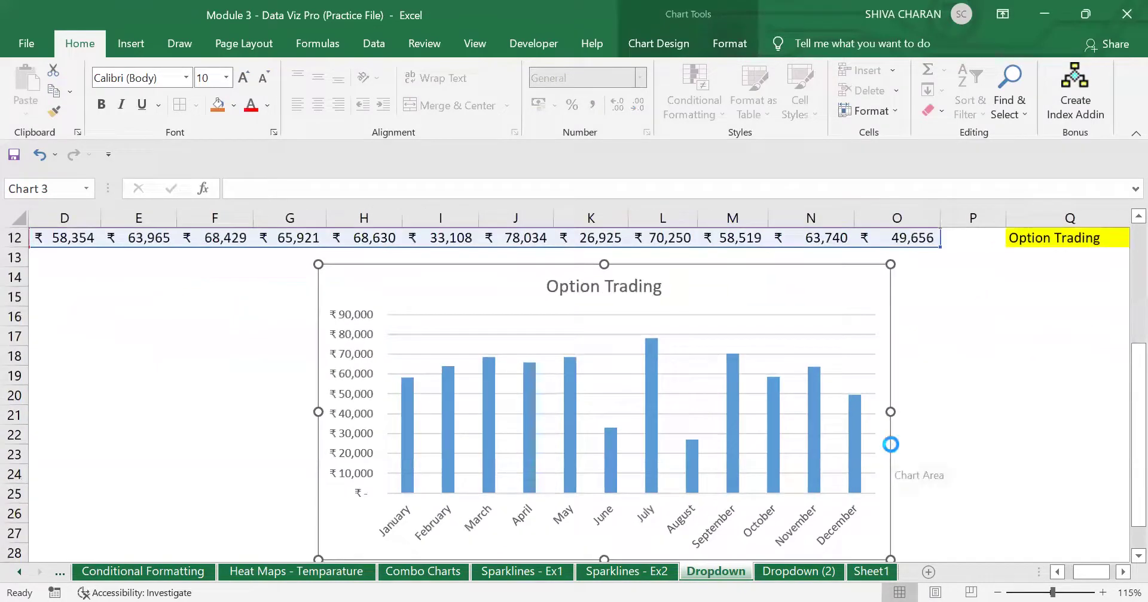
pyautogui.scroll(-2, 891, 444)
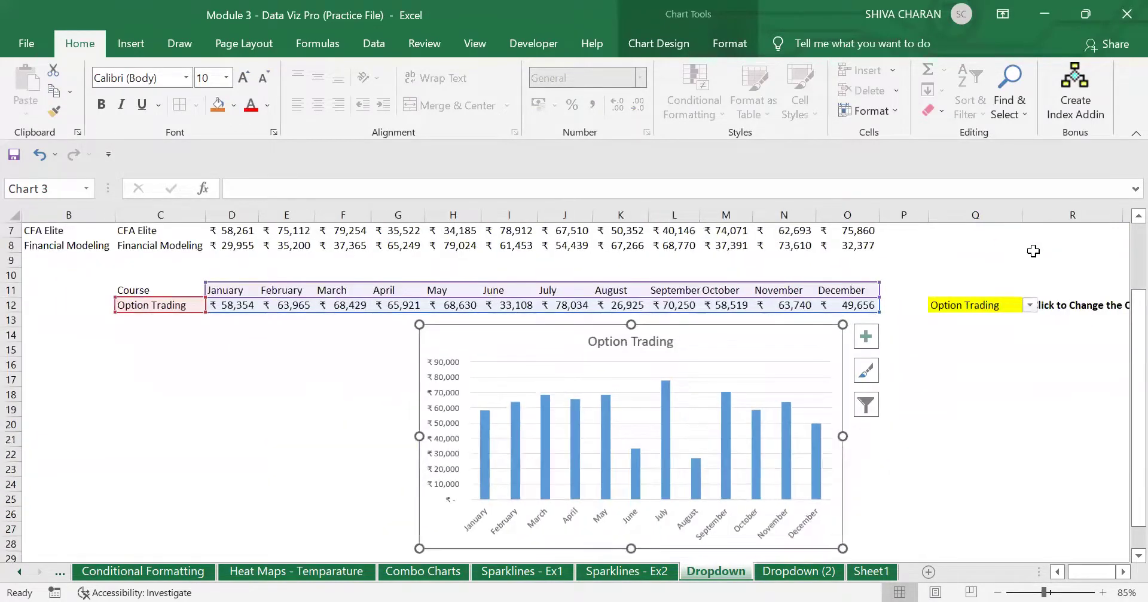
# Switch the course in Q12 to CFA Elite, followed by Financial Modeling, and review the sales table and chart
pyautogui.click(1030, 307)
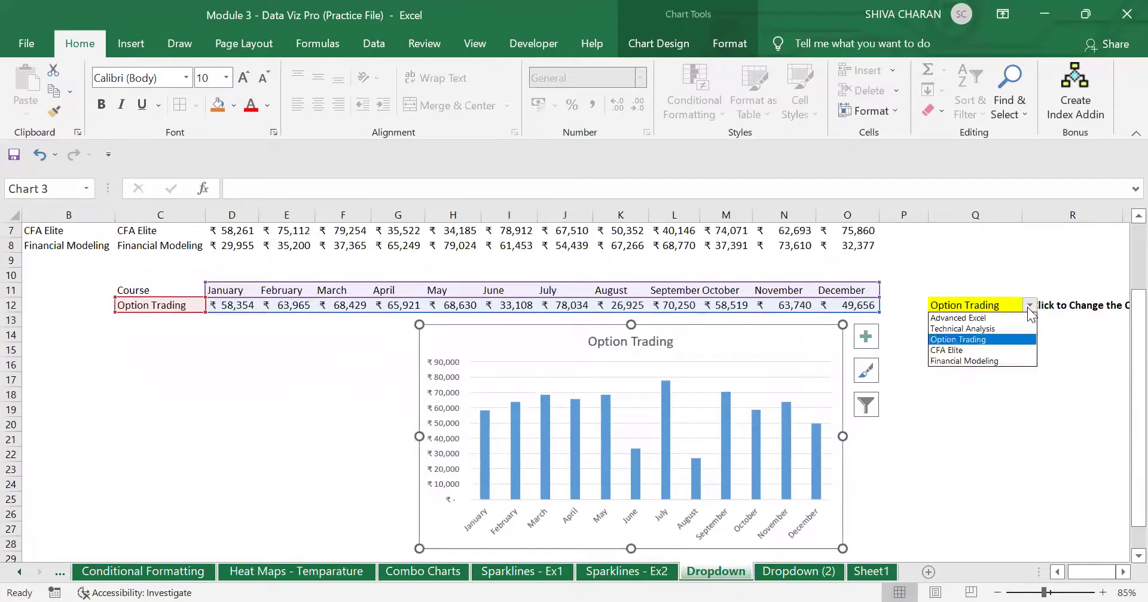
pyautogui.click(1000, 351)
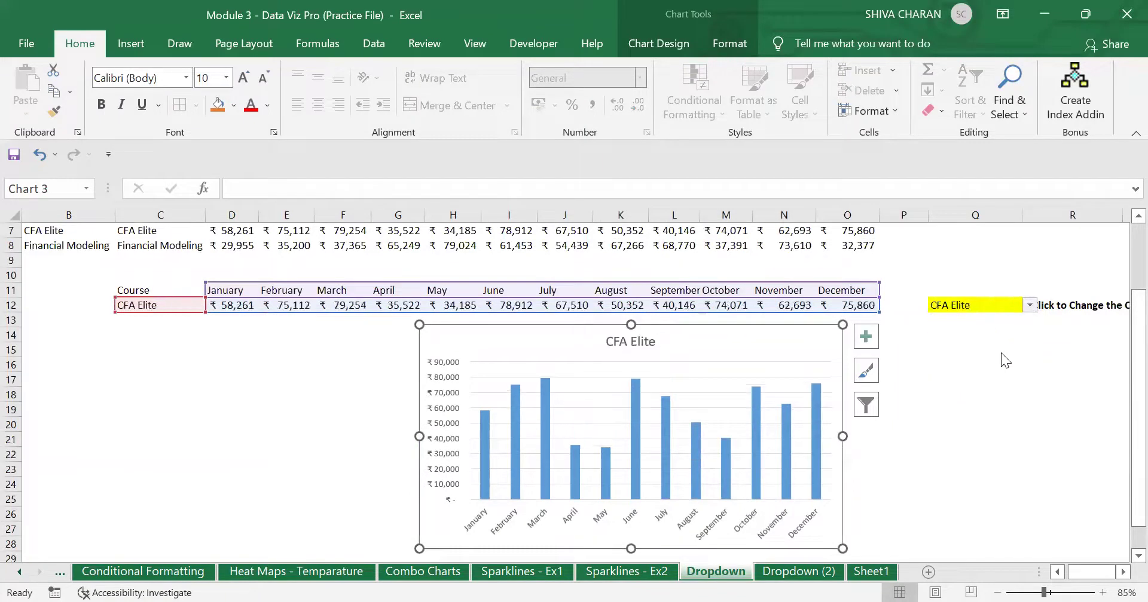
pyautogui.click(1030, 306)
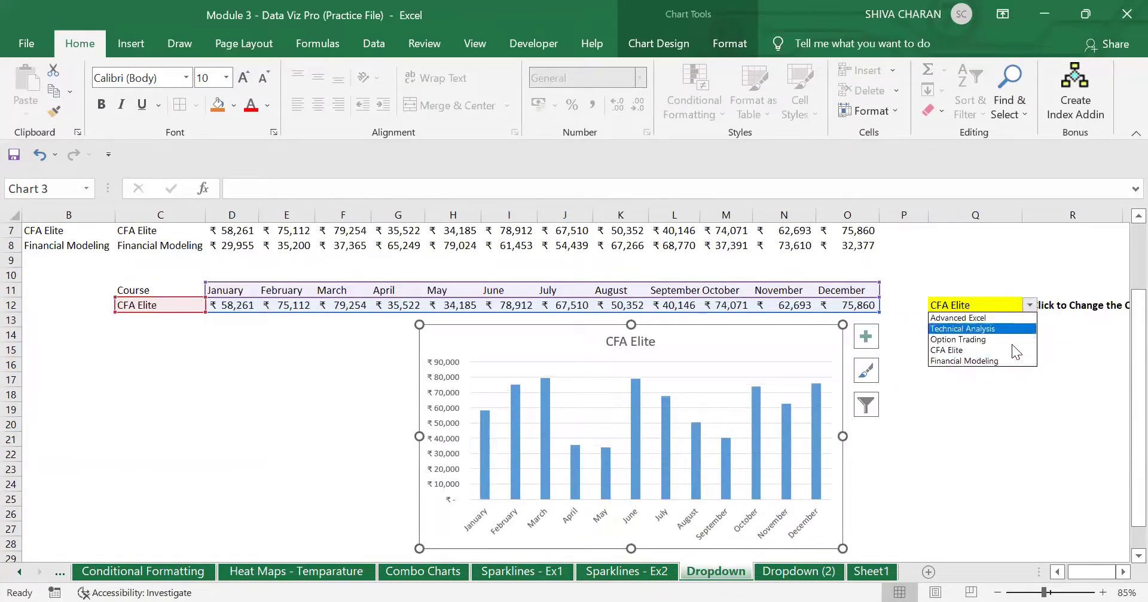
pyautogui.click(981, 362)
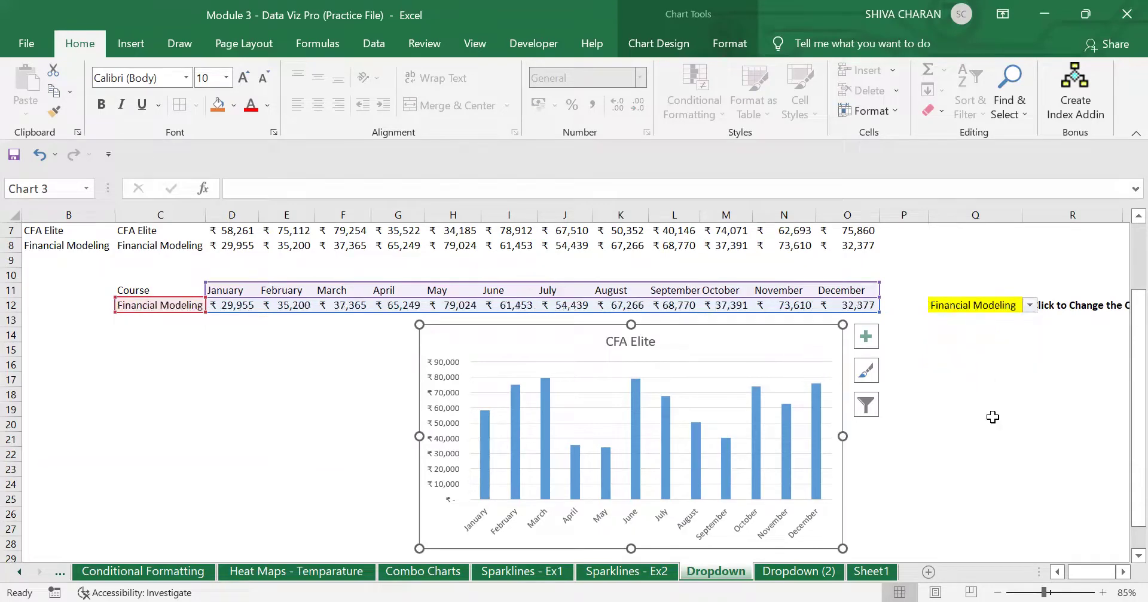
pyautogui.click(1009, 471)
pyautogui.scroll(2, 996, 456)
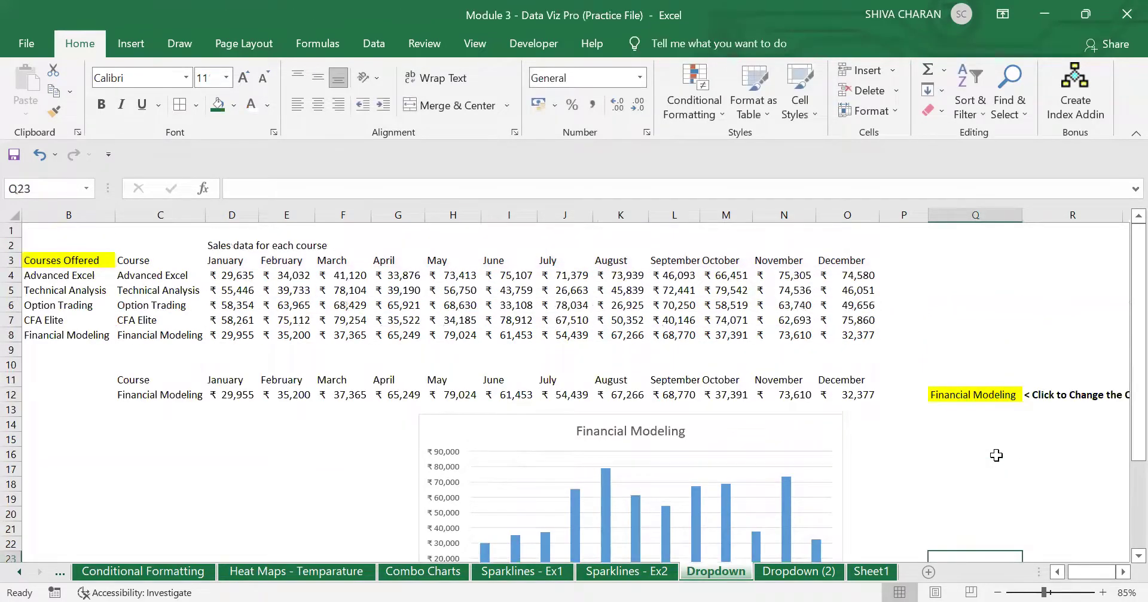
pyautogui.scroll(-2, 996, 456)
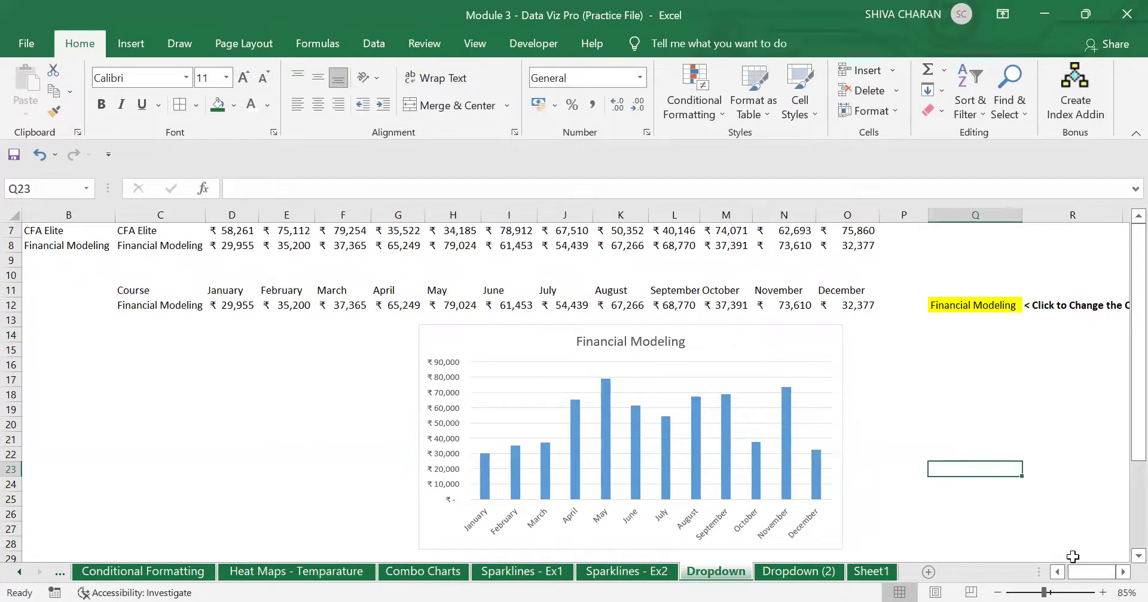
pyautogui.moveTo(1070, 572); pyautogui.dragTo(1023, 580)
pyautogui.click(997, 593)
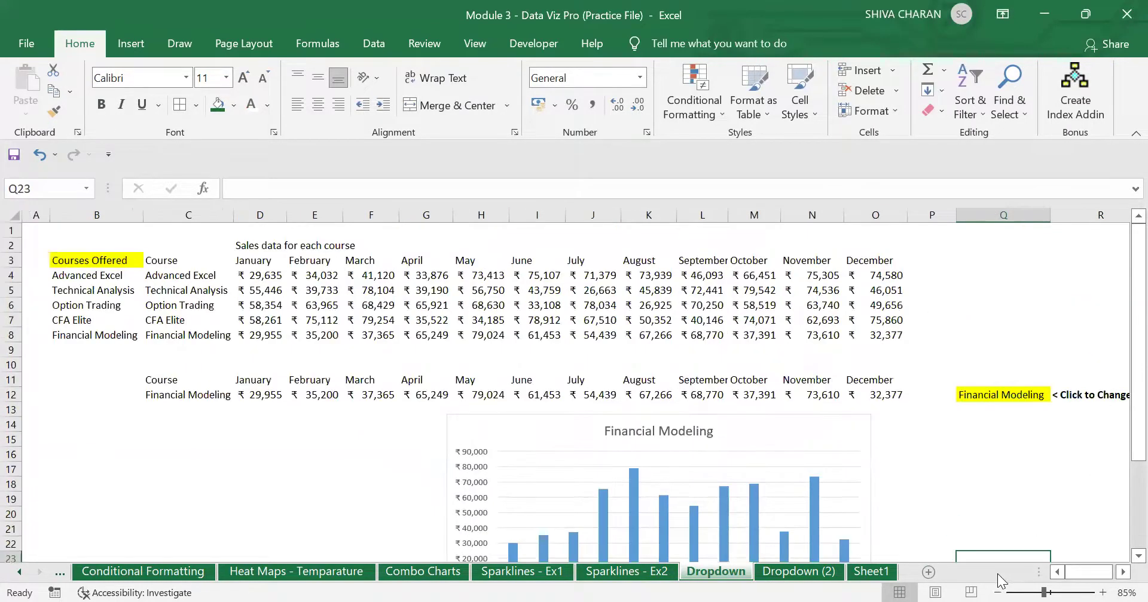
pyautogui.click(997, 593)
# Narrow the Products Sales column B on the Dropdown (2) sheet
pyautogui.click(815, 572)
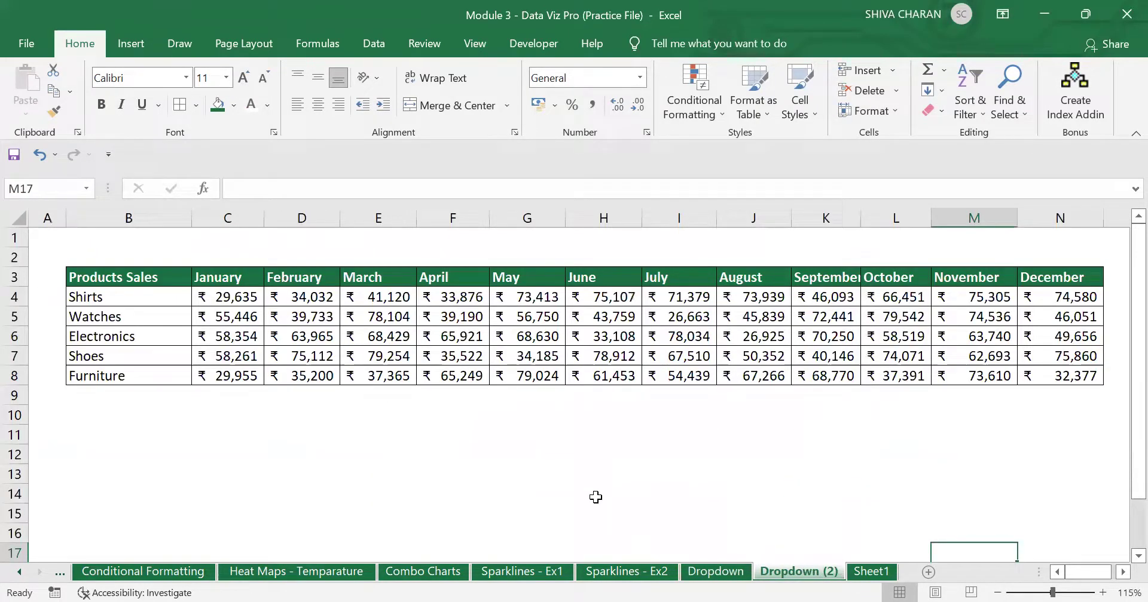
pyautogui.moveTo(201, 219); pyautogui.dragTo(172, 218)
pyautogui.click(239, 427)
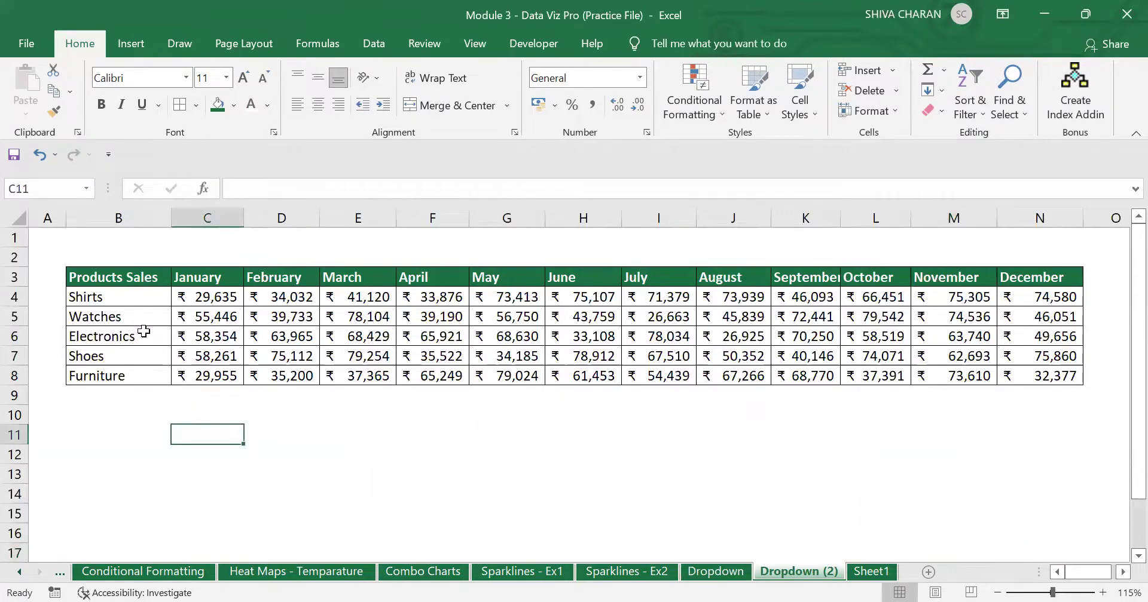
# Review the product names in B4:B8 and their January to December sales values in C4:N8
pyautogui.click(129, 301)
pyautogui.moveTo(131, 316); pyautogui.dragTo(127, 375)
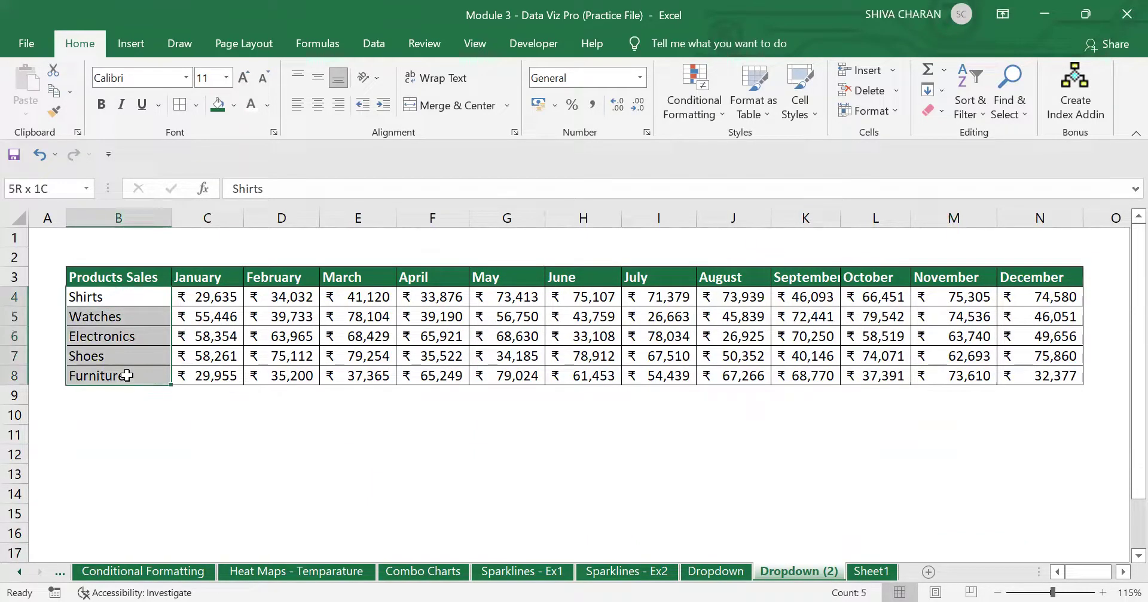
pyautogui.click(146, 342)
pyautogui.click(135, 377)
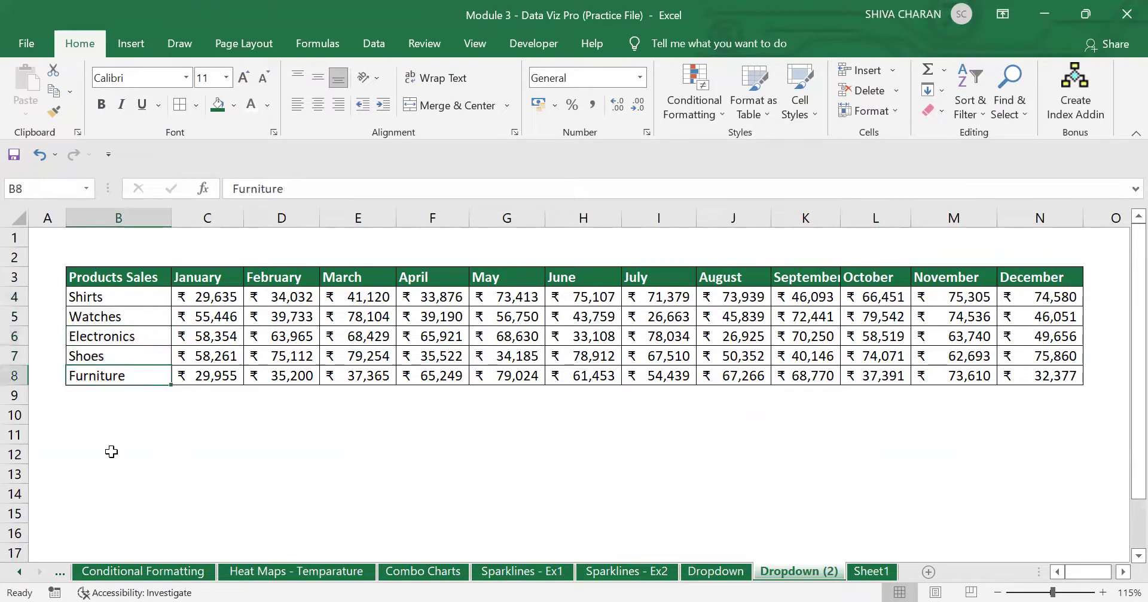
pyautogui.moveTo(195, 297); pyautogui.dragTo(1055, 376)
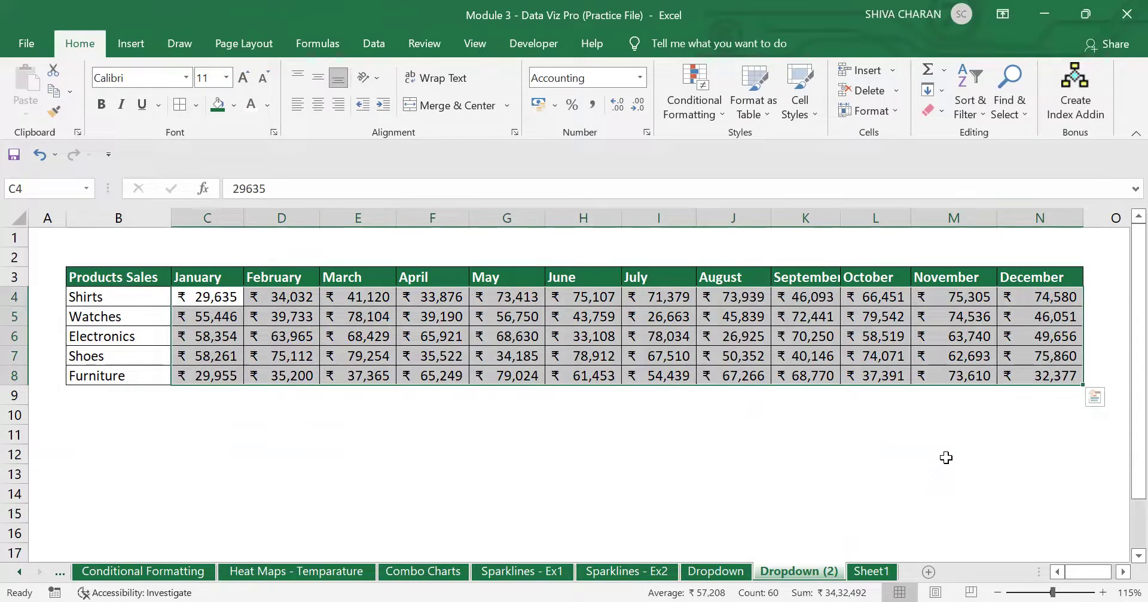
pyautogui.click(924, 460)
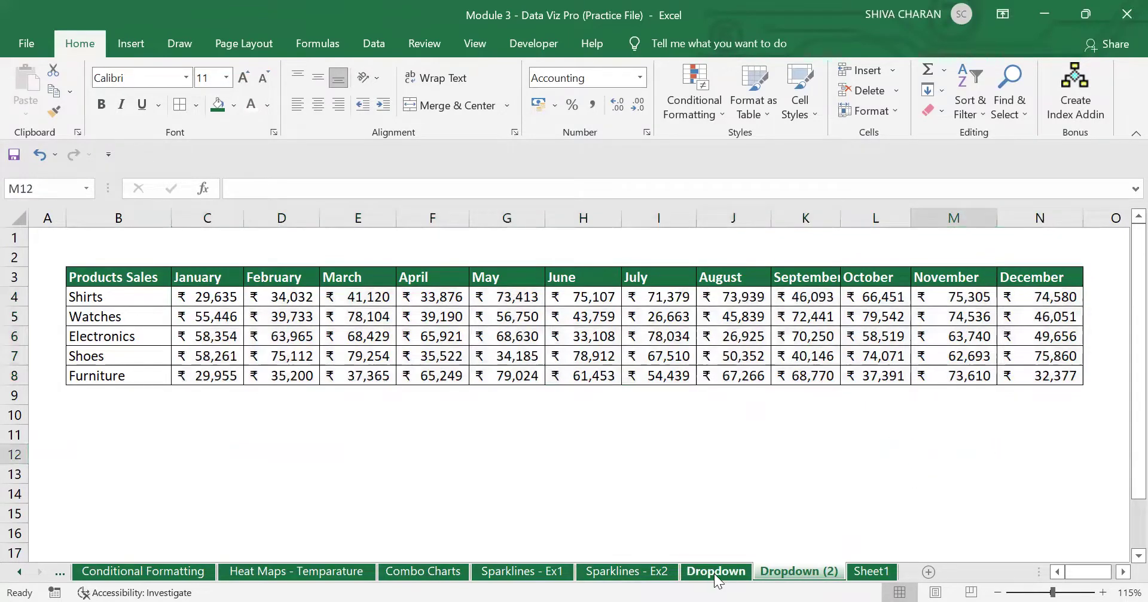
# Check the course selector cell Q12 on the Dropdown sheet and return to the Dropdown (2) sheet
pyautogui.click(716, 572)
pyautogui.click(812, 358)
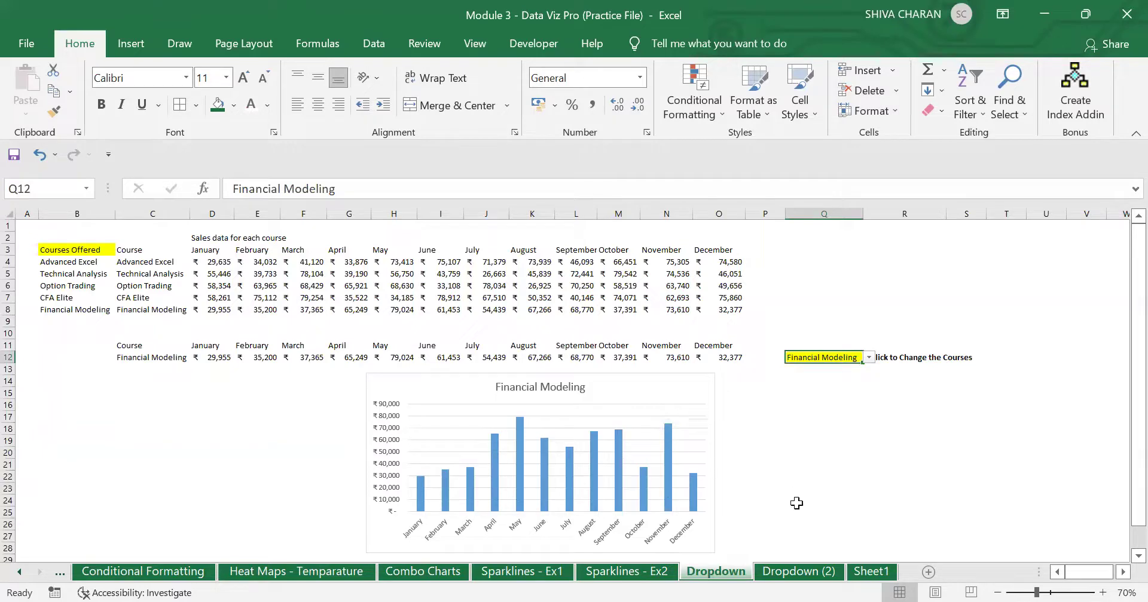
pyautogui.click(861, 573)
pyautogui.click(831, 574)
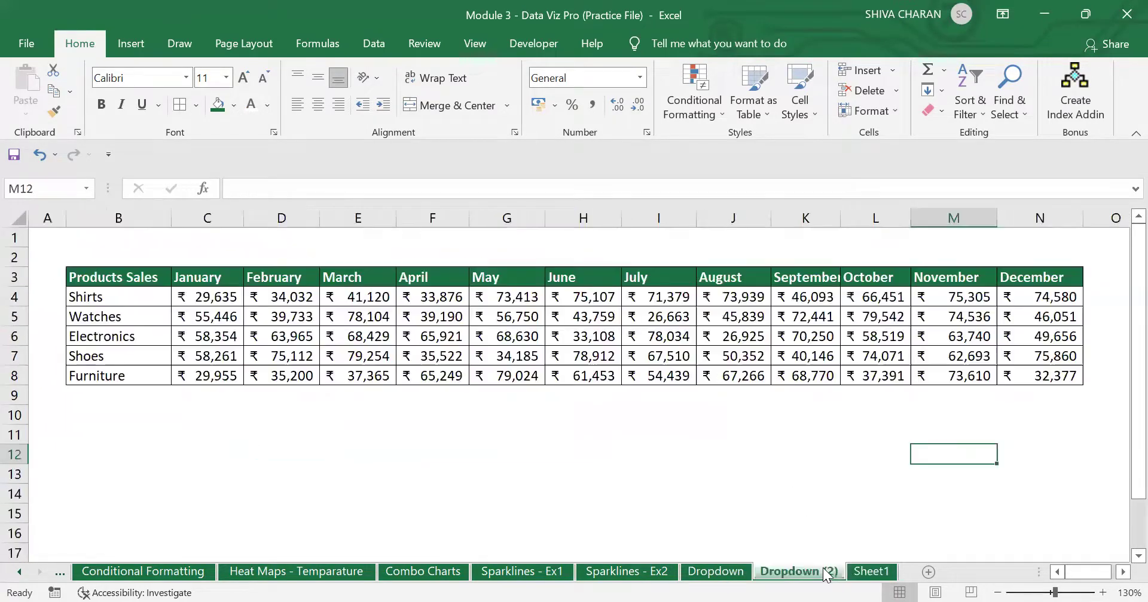
# Widen column R on the Dropdown (2) sheet and fill cell R3 with green
pyautogui.scroll(-2, 995, 578)
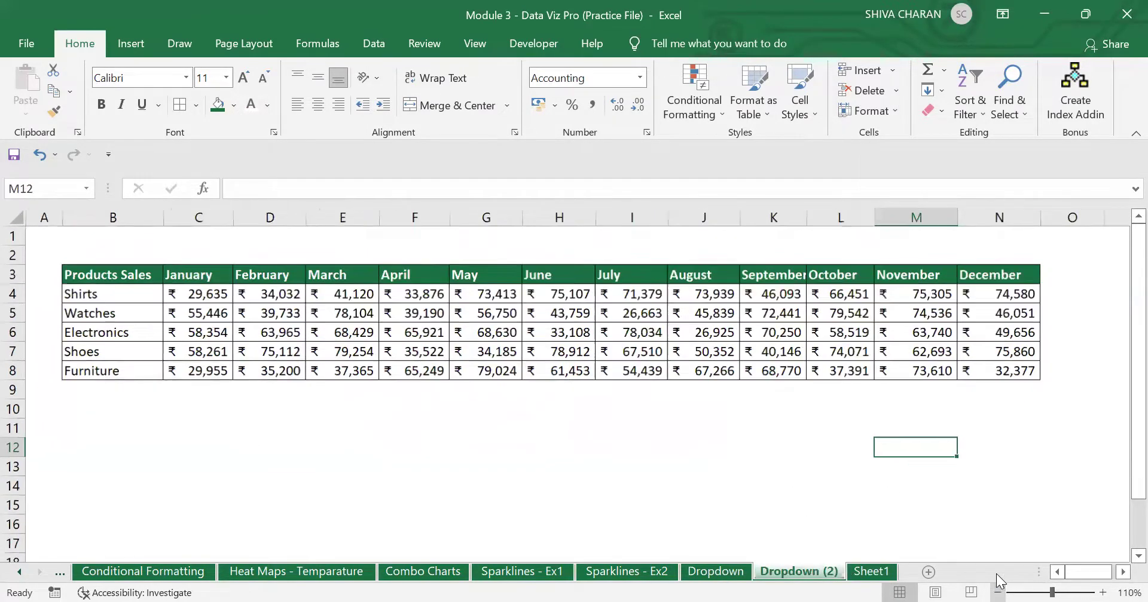
pyautogui.scroll(-2, 996, 578)
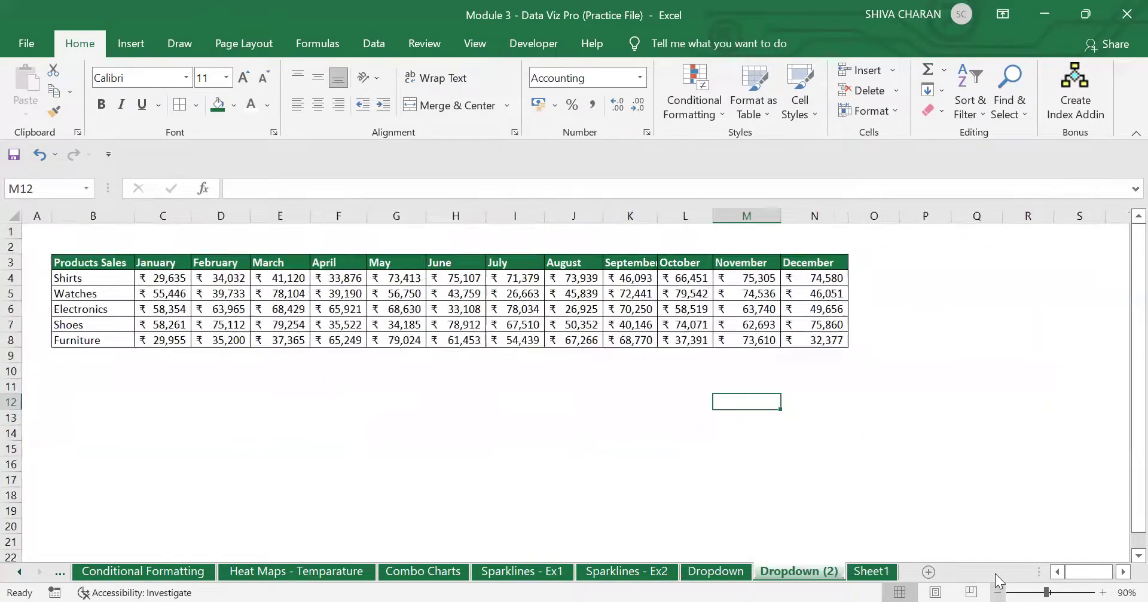
pyautogui.click(889, 348)
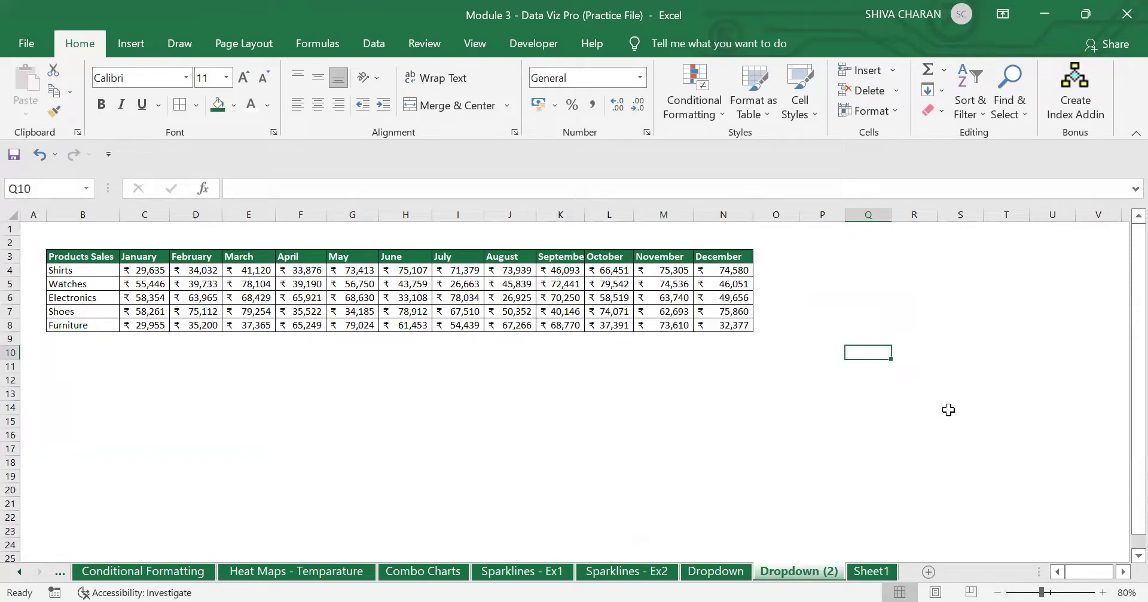
pyautogui.moveTo(912, 350); pyautogui.dragTo(947, 351)
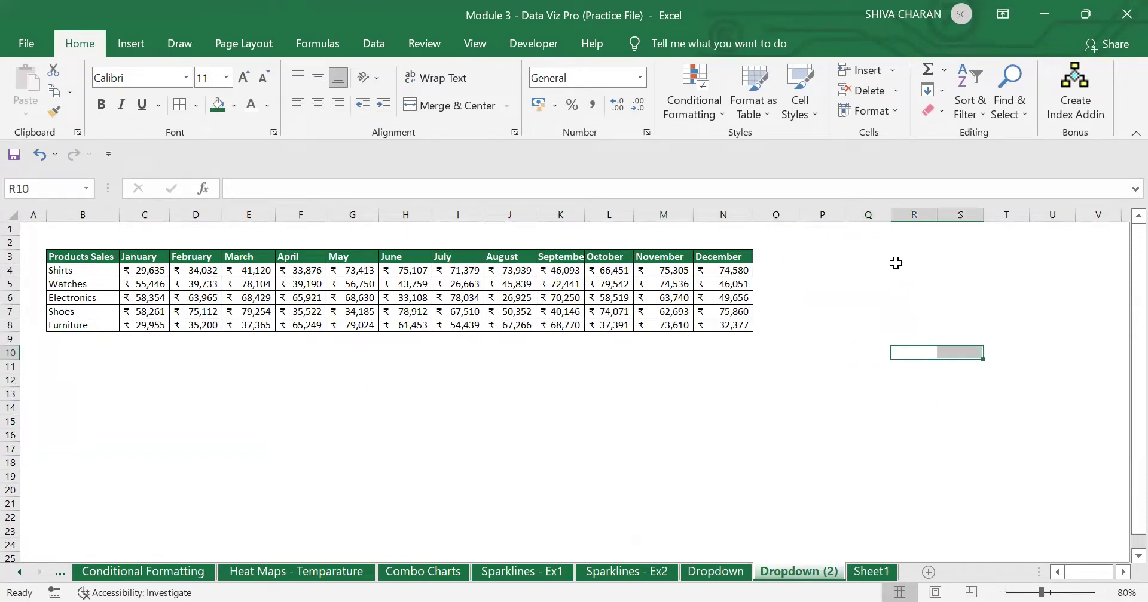
pyautogui.moveTo(897, 263); pyautogui.dragTo(931, 255)
pyautogui.moveTo(936, 216); pyautogui.dragTo(974, 216)
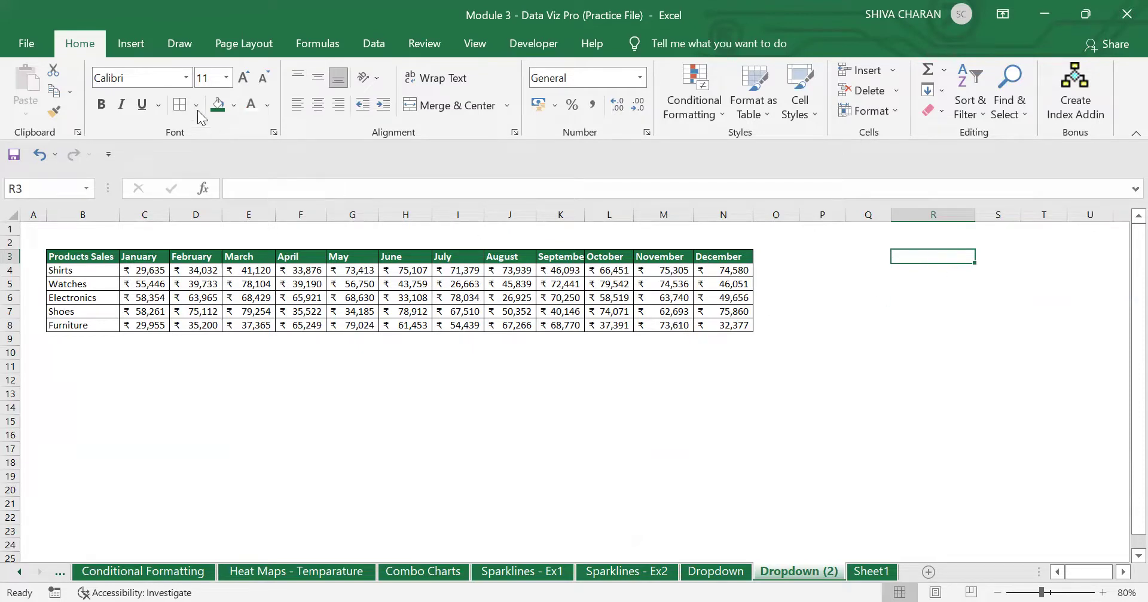
pyautogui.click(217, 105)
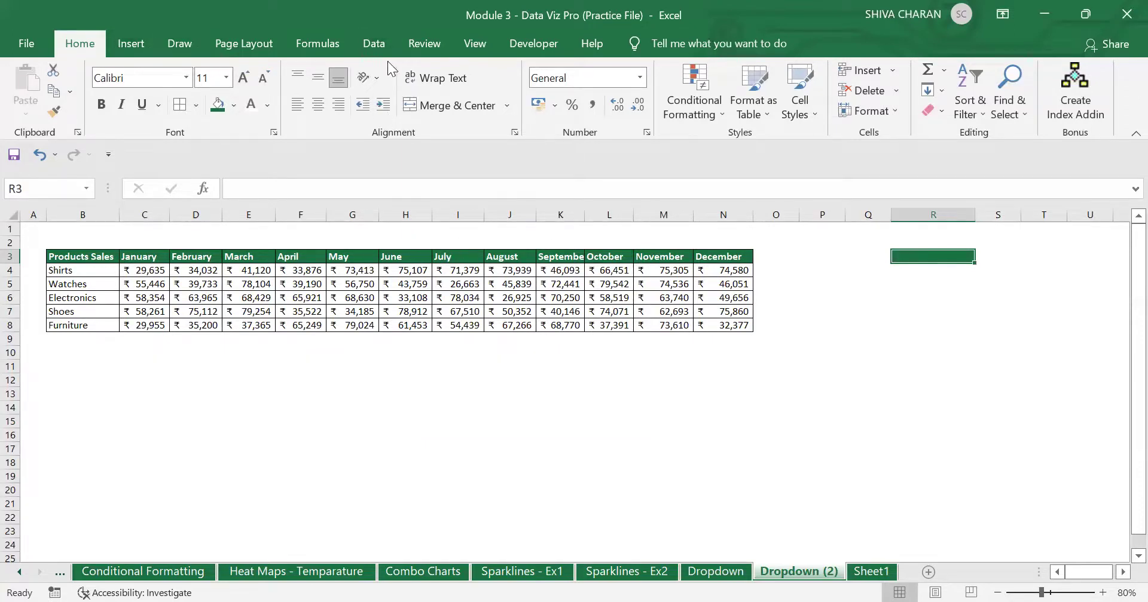
# Add List data validation to R3 with an in-cell dropdown sourced from the product names in =$B$4:$B$8
pyautogui.click(361, 46)
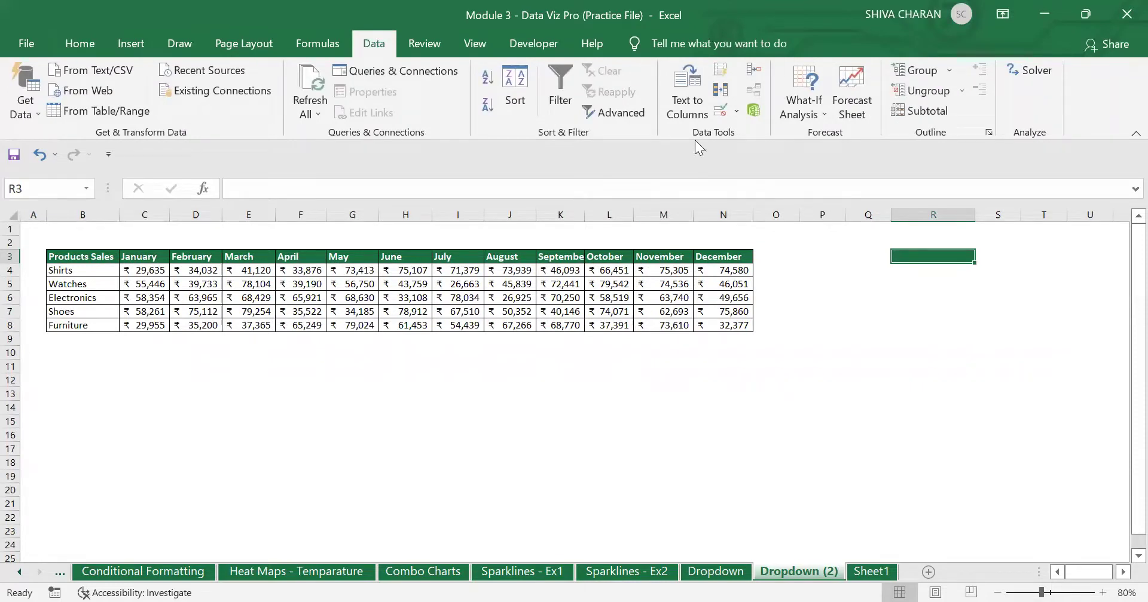
pyautogui.click(721, 113)
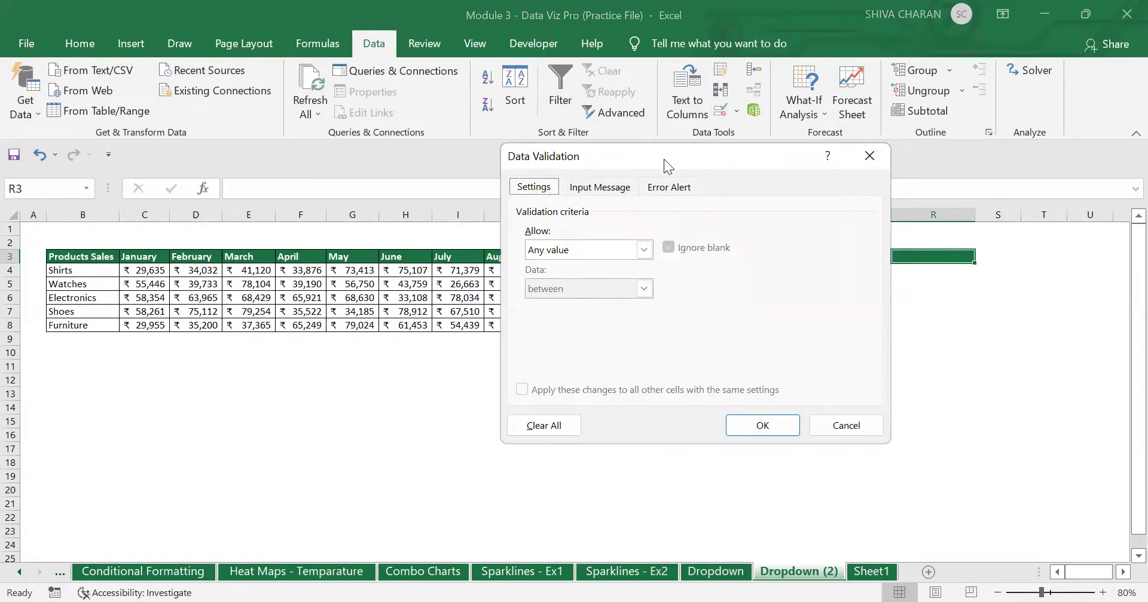
pyautogui.moveTo(664, 159); pyautogui.dragTo(563, 191)
pyautogui.click(544, 280)
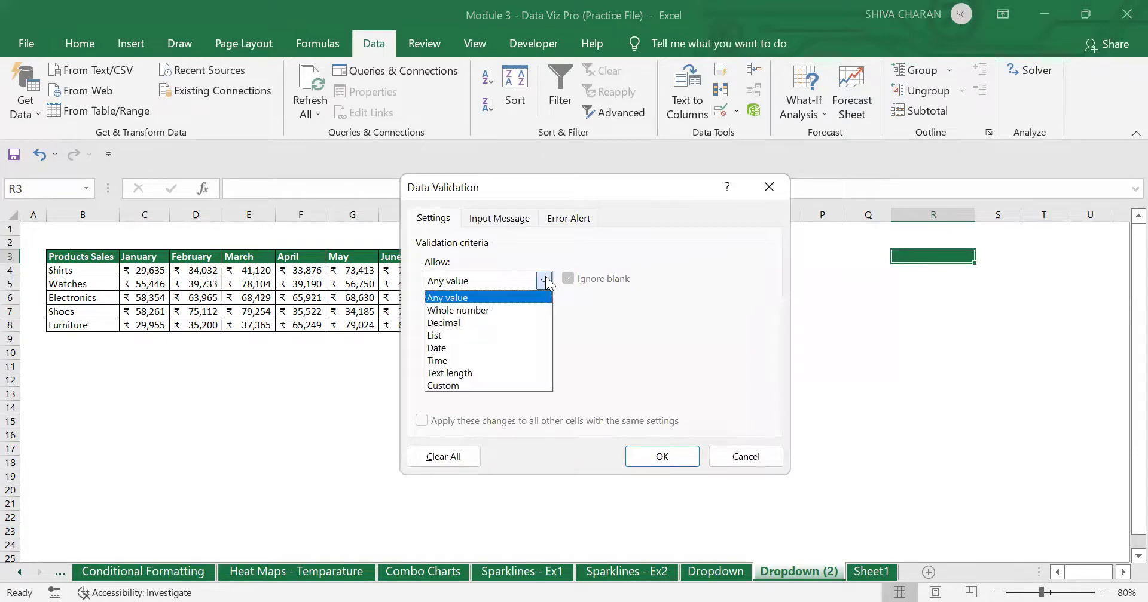
pyautogui.click(690, 322)
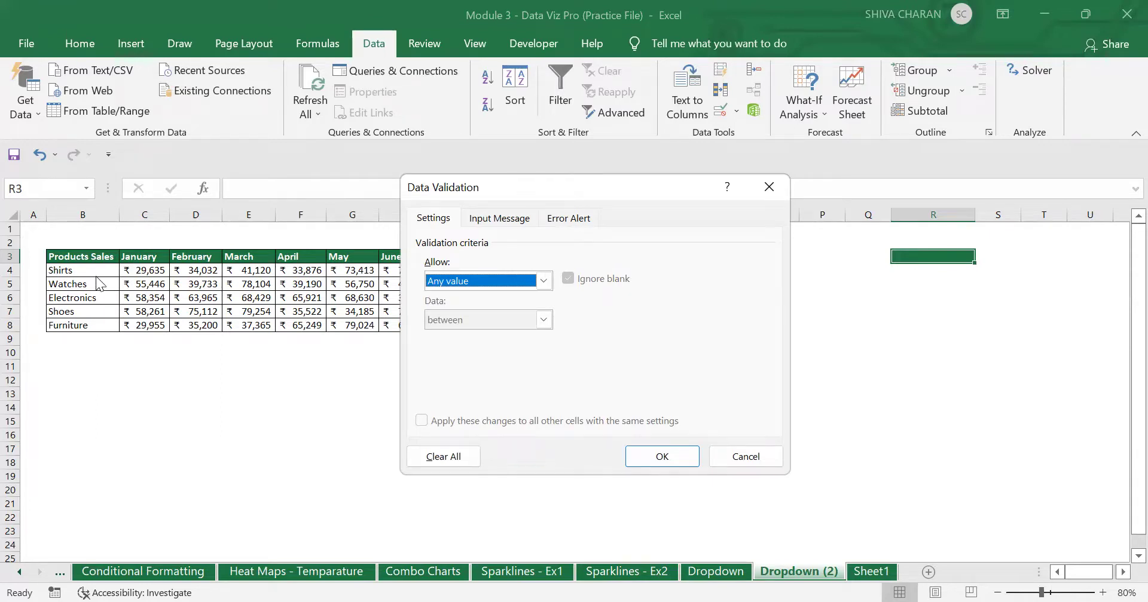
pyautogui.click(549, 278)
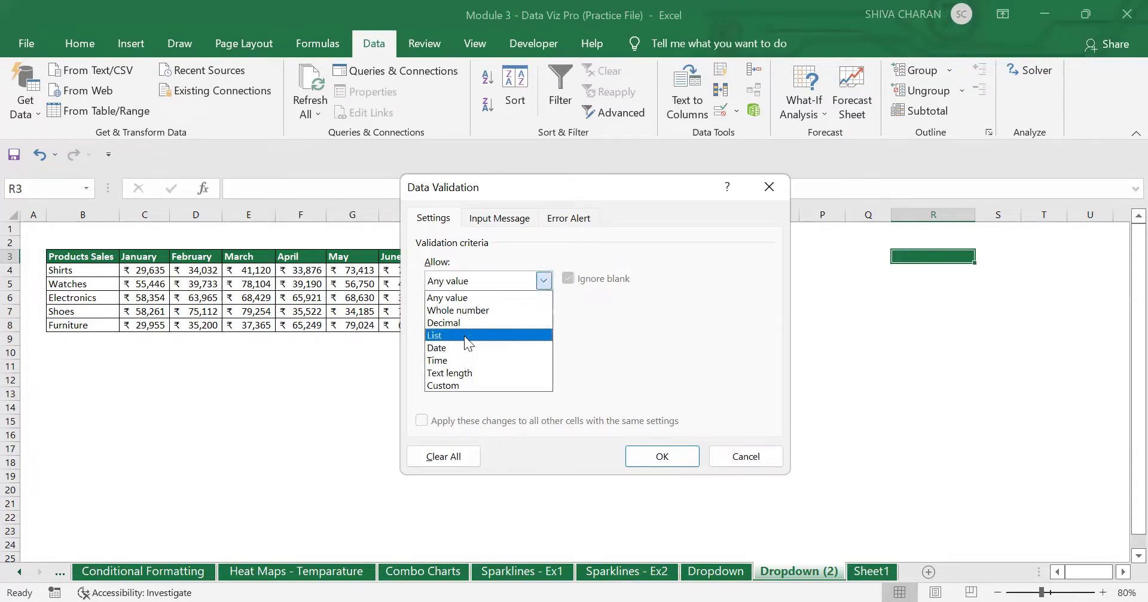
pyautogui.click(510, 336)
pyautogui.click(480, 363)
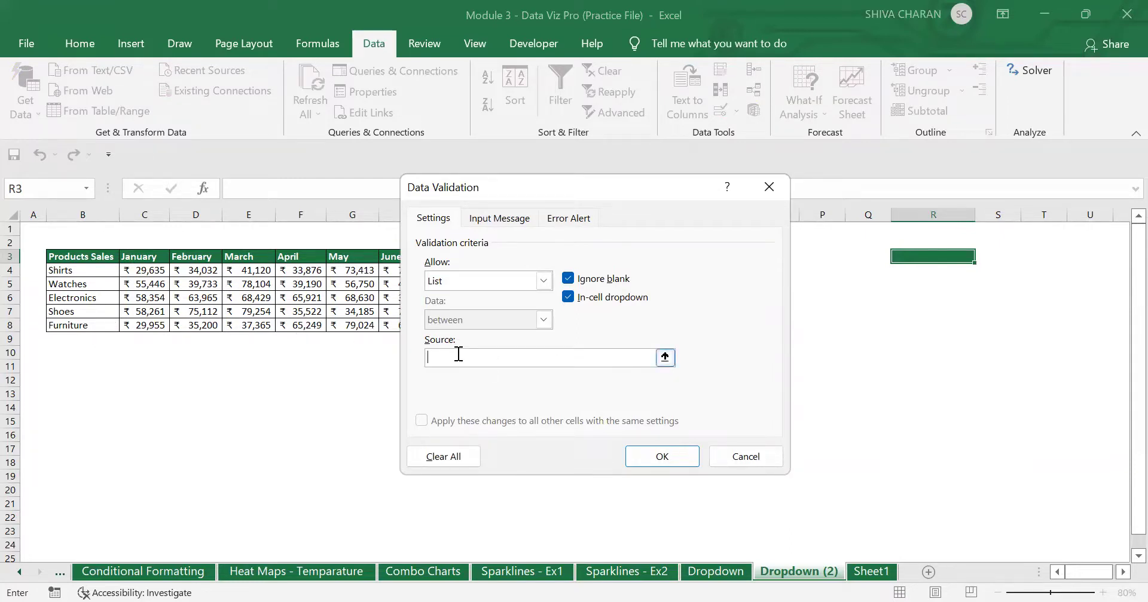
pyautogui.click(100, 271)
pyautogui.moveTo(101, 272); pyautogui.dragTo(98, 326)
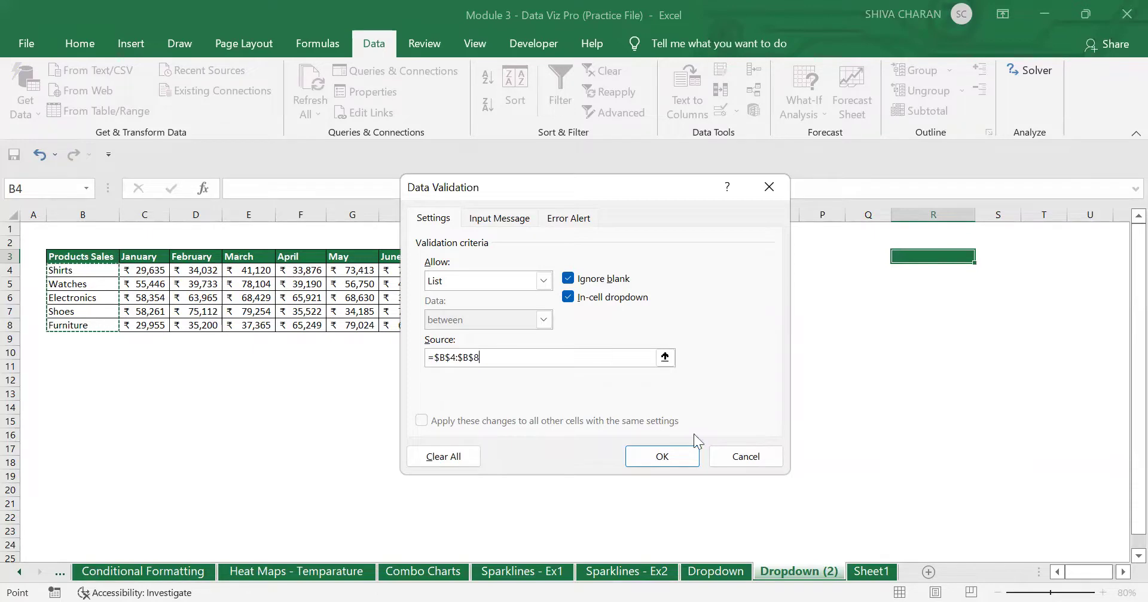
pyautogui.click(662, 457)
# Test the R3 dropdown by switching between products, including Furniture, and leave it set to Shirts
pyautogui.click(956, 310)
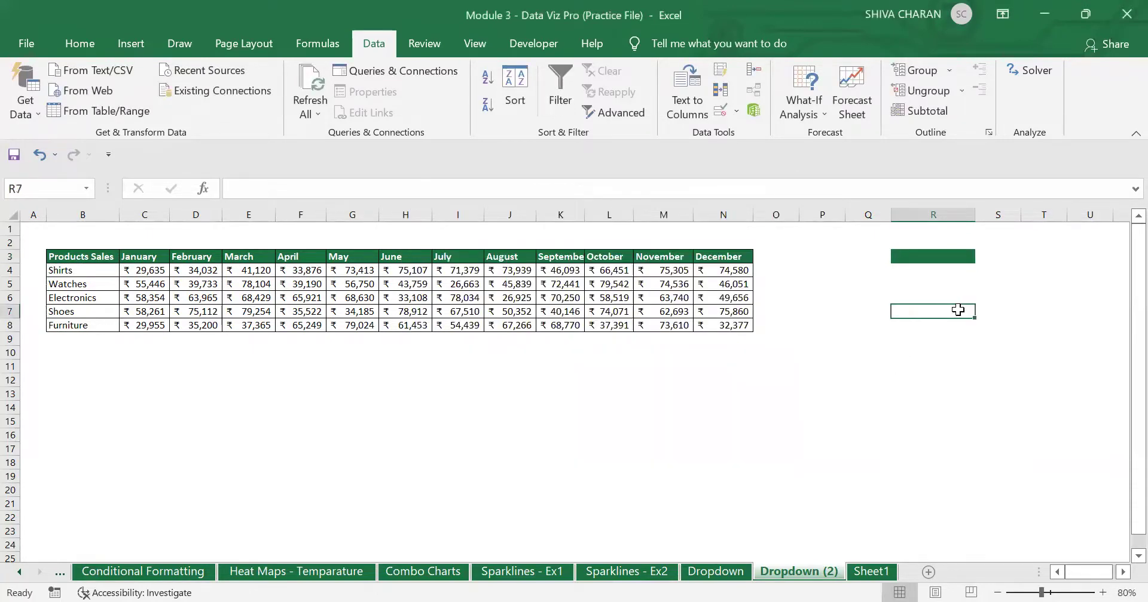
pyautogui.click(937, 257)
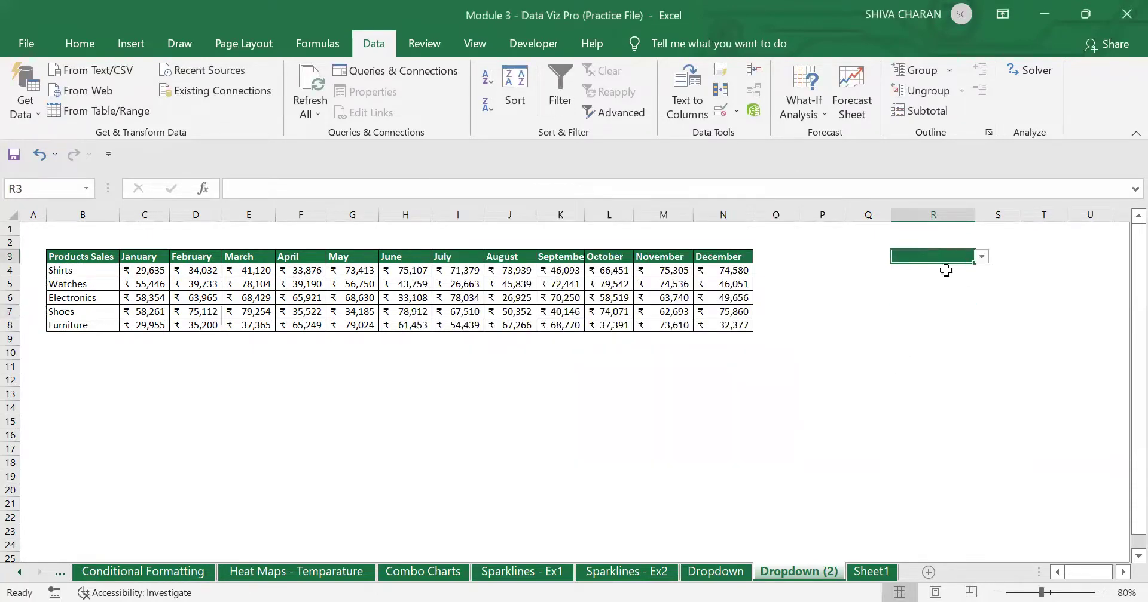
pyautogui.click(981, 257)
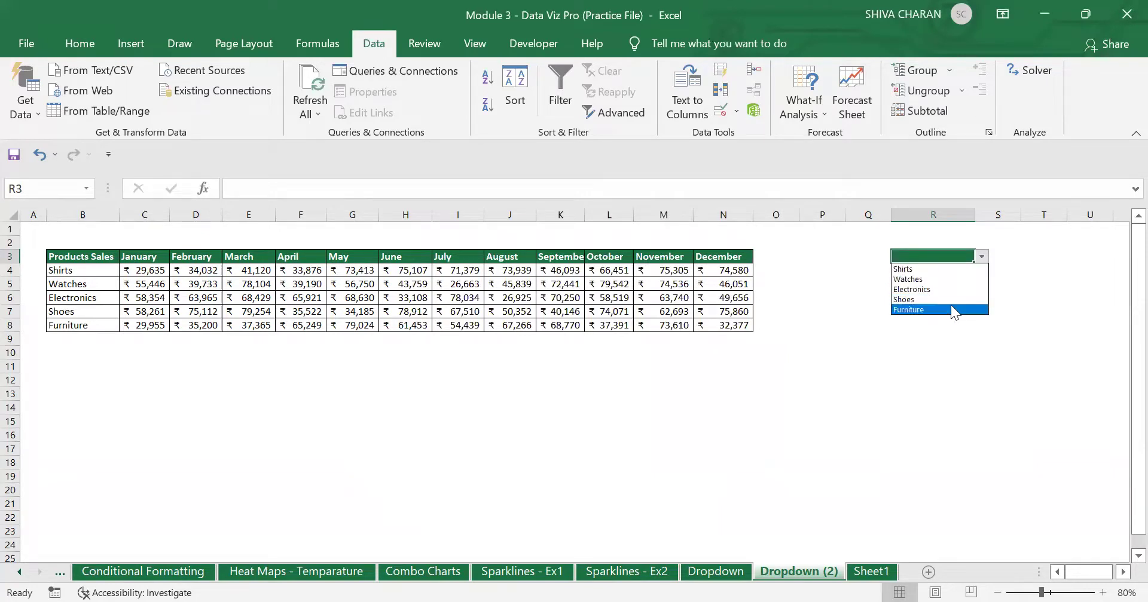
pyautogui.click(951, 269)
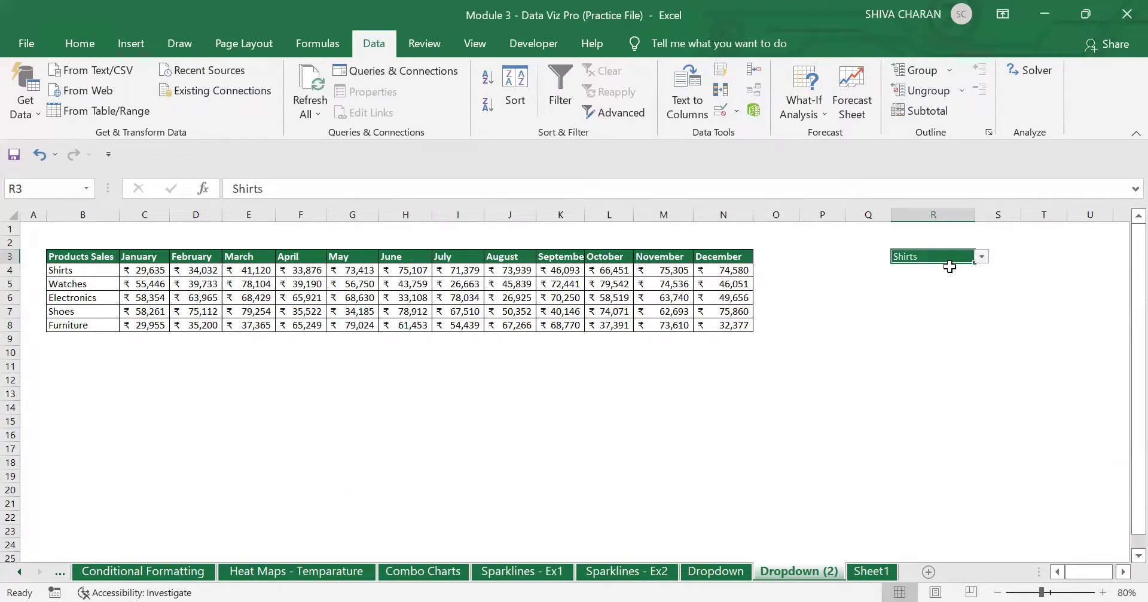
pyautogui.click(982, 256)
pyautogui.click(957, 297)
pyautogui.click(981, 257)
pyautogui.click(946, 309)
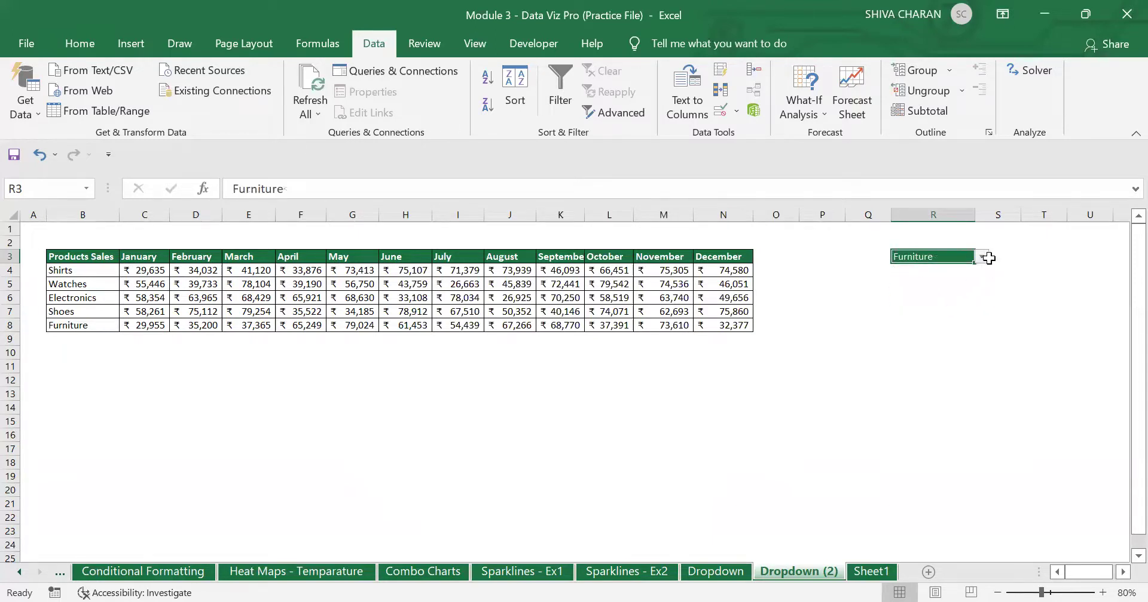
pyautogui.click(982, 257)
pyautogui.click(956, 270)
pyautogui.click(855, 367)
# Review the dynamic dropdown chart topics on Sheet1, then recheck the product selector R3 on Dropdown (2)
pyautogui.click(871, 572)
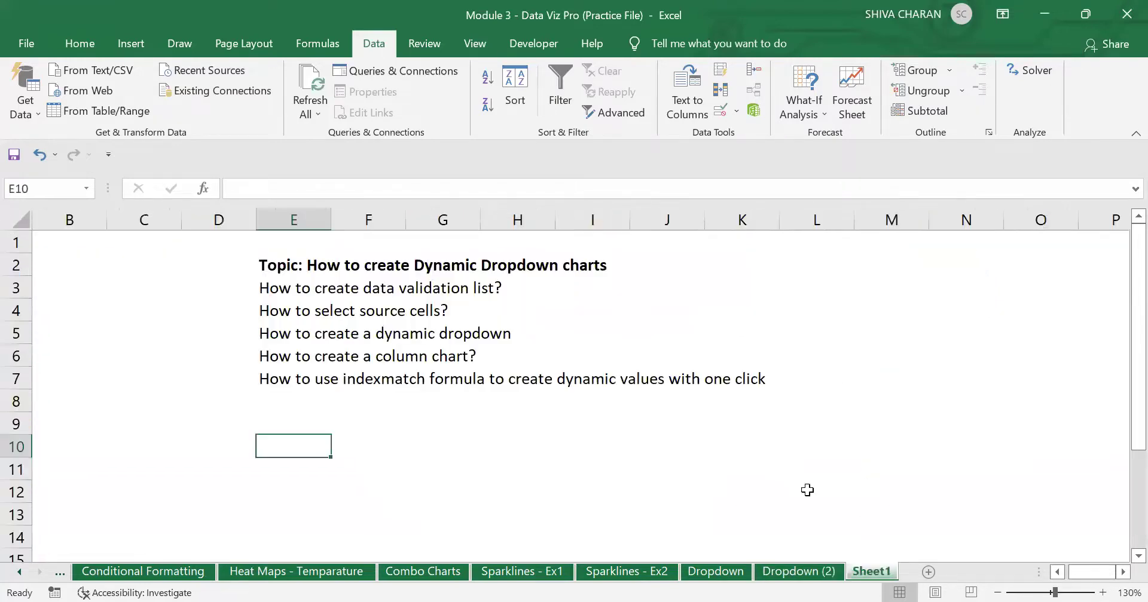
pyautogui.click(263, 295)
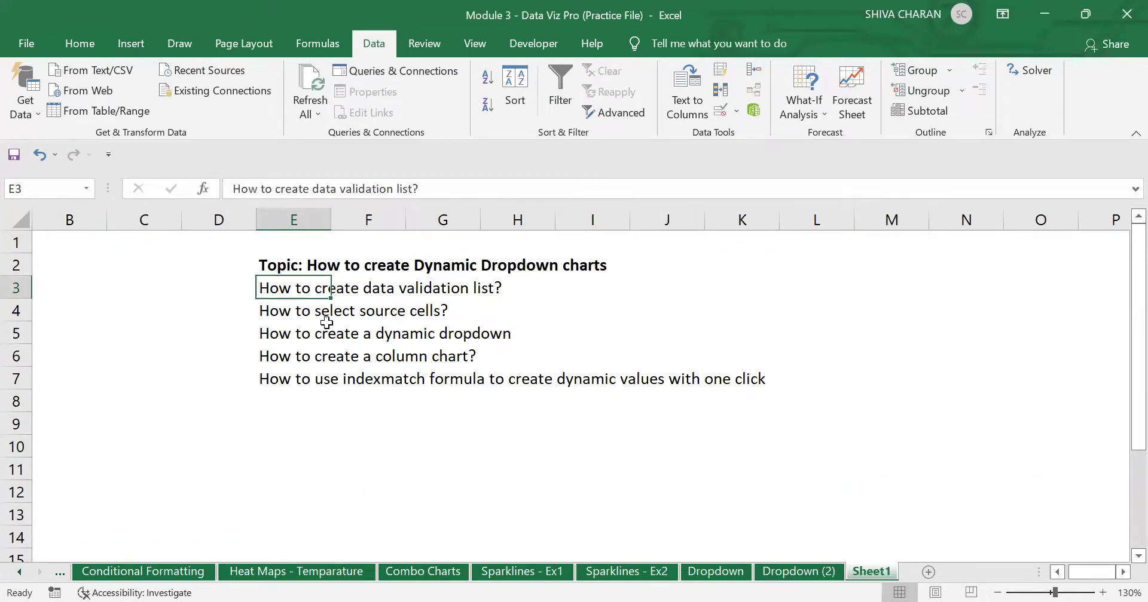
pyautogui.click(311, 312)
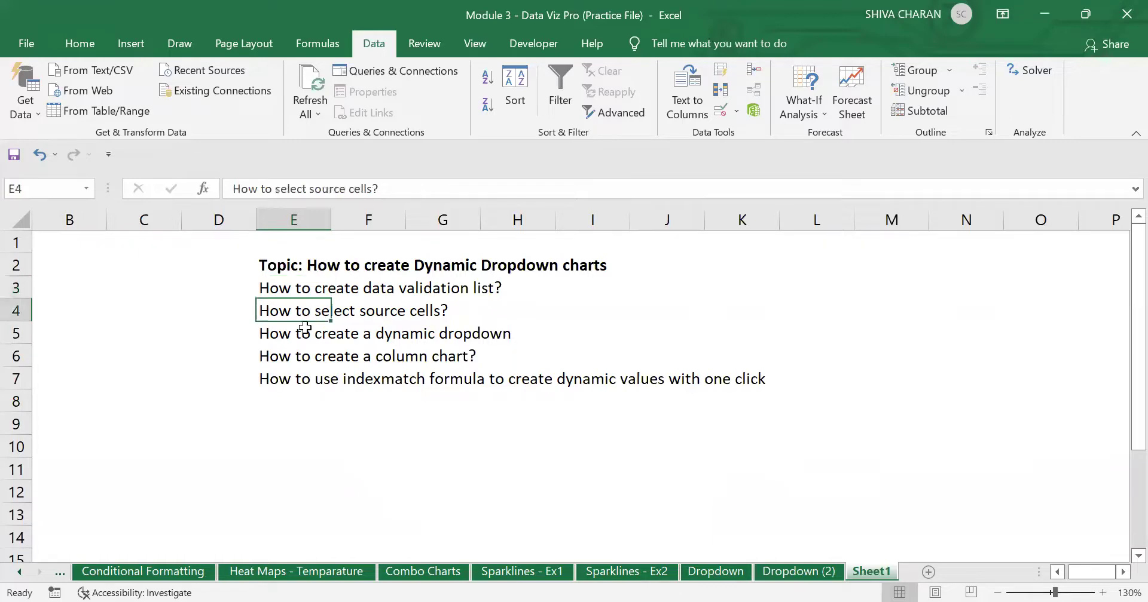
pyautogui.click(795, 572)
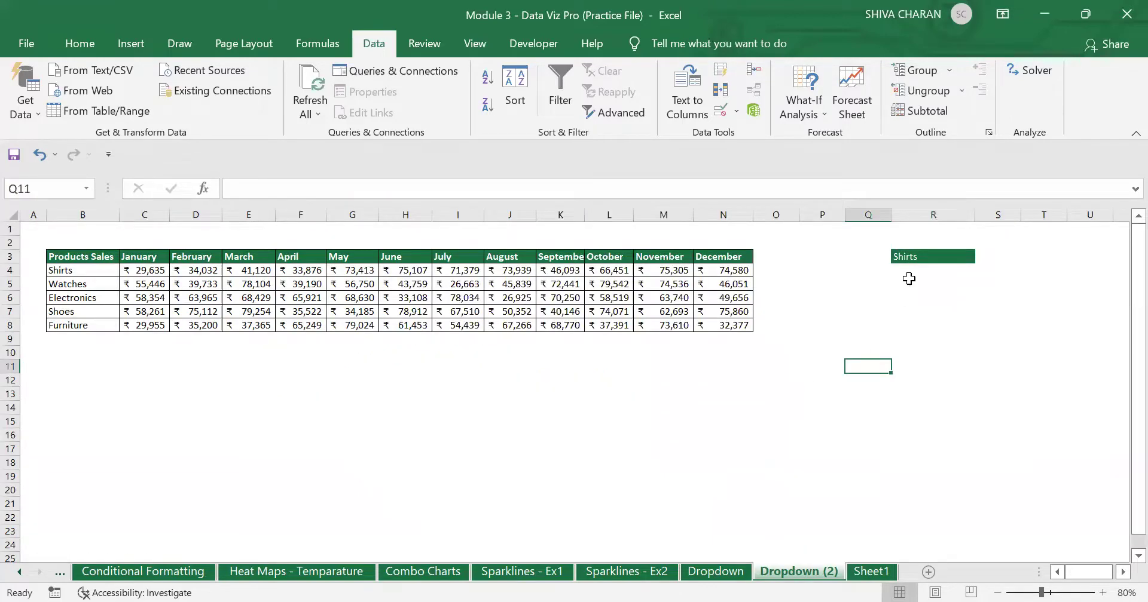
pyautogui.click(944, 255)
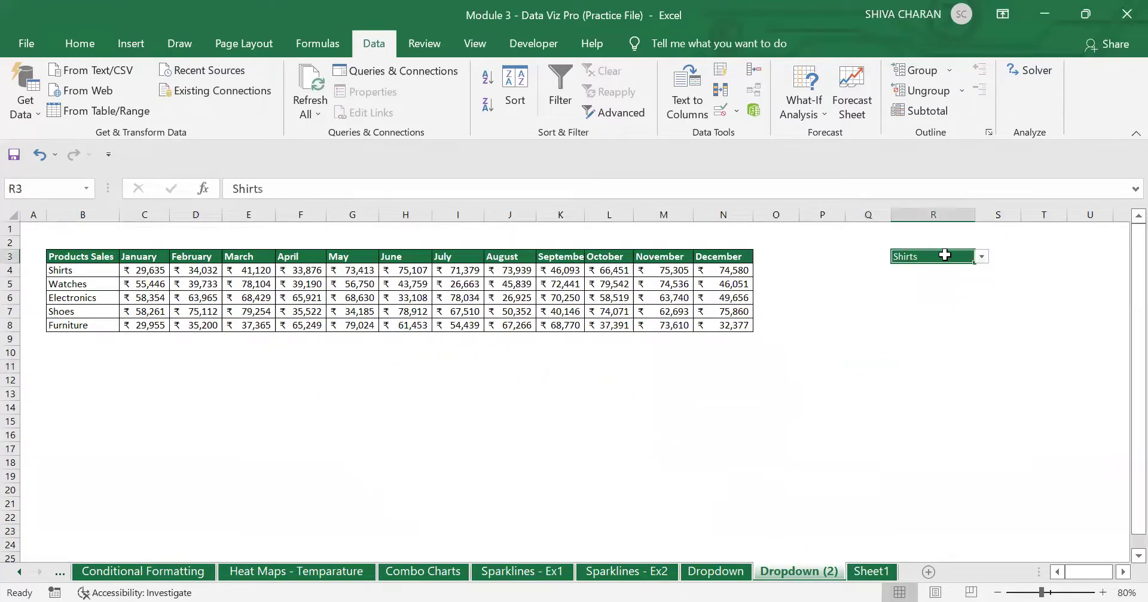
pyautogui.click(877, 366)
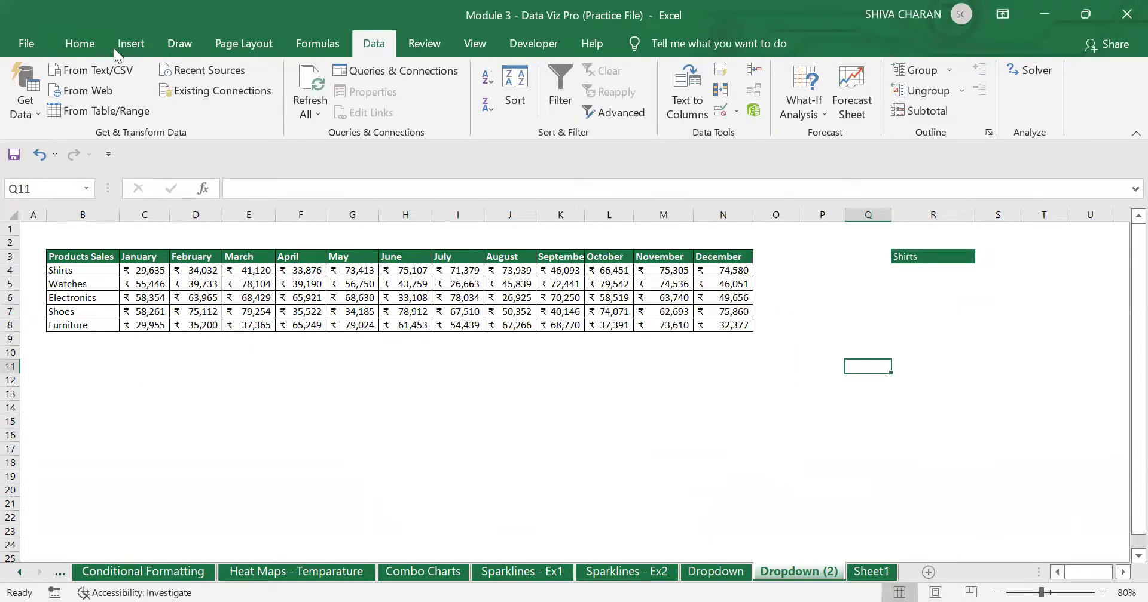
# Link B11 to the table header with =B3 and fill the formula across to N11
pyautogui.click(90, 40)
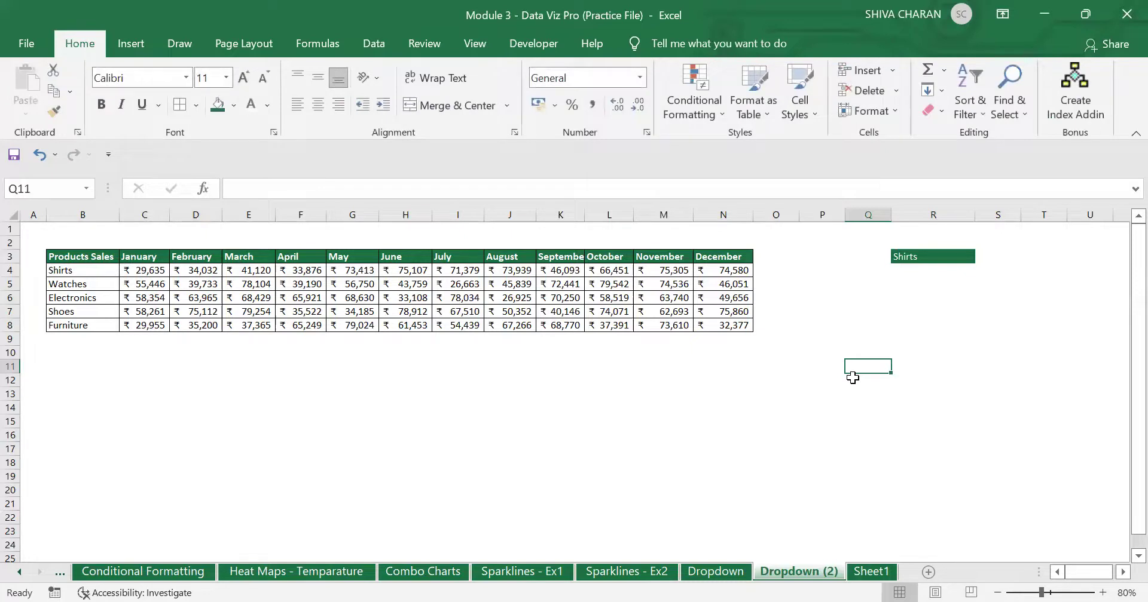
pyautogui.moveTo(99, 258); pyautogui.dragTo(662, 325)
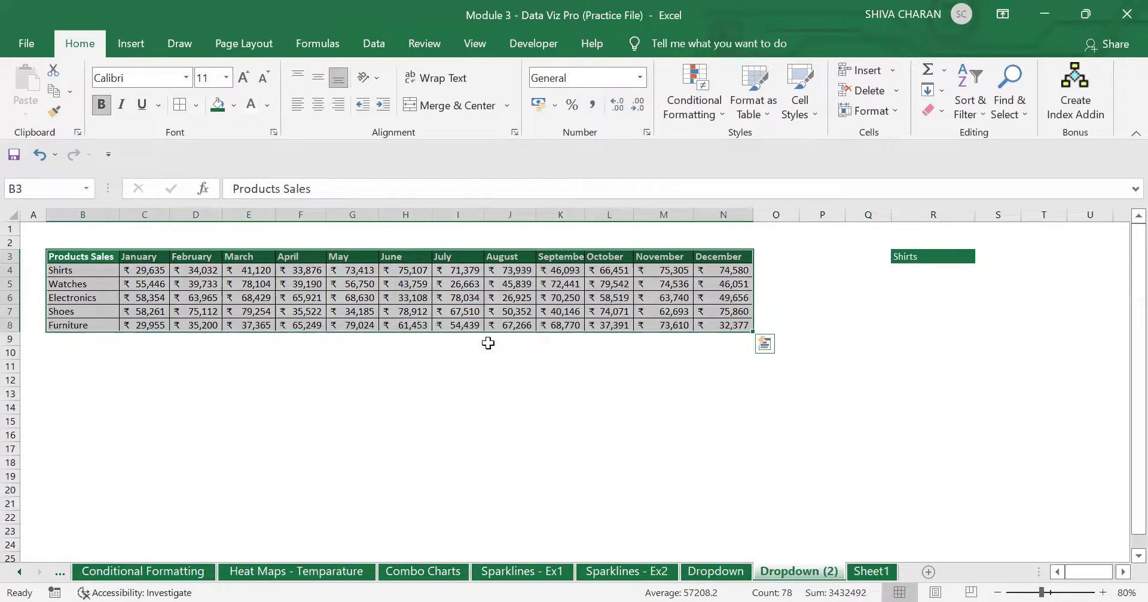
pyautogui.click(72, 371)
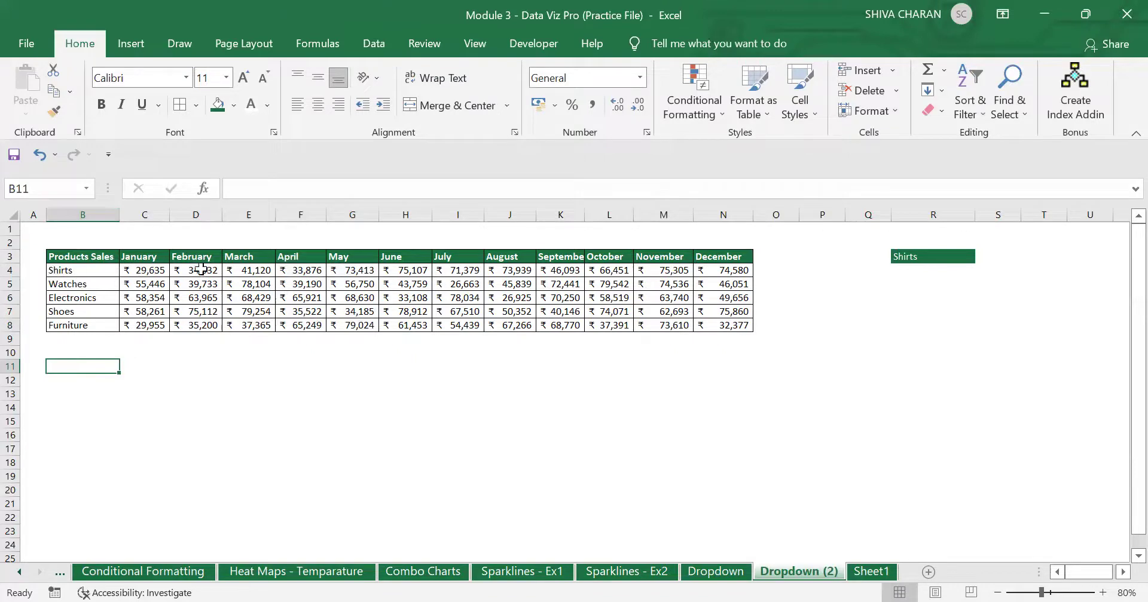
pyautogui.write('=')
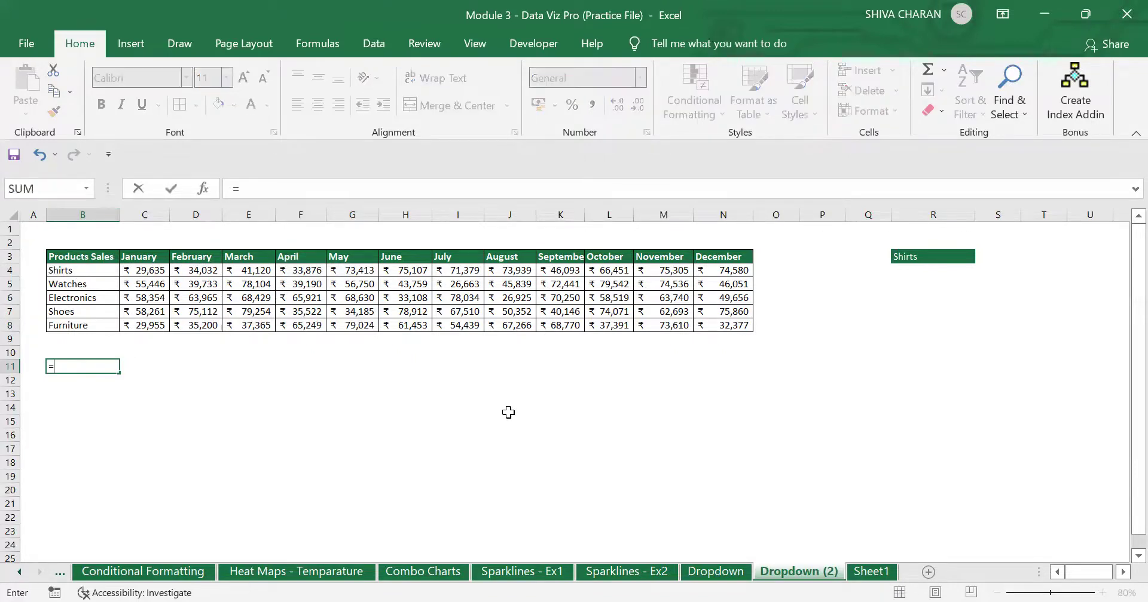
pyautogui.click(89, 256)
pyautogui.press('Return')
pyautogui.click(69, 365)
pyautogui.moveTo(119, 372); pyautogui.dragTo(761, 366)
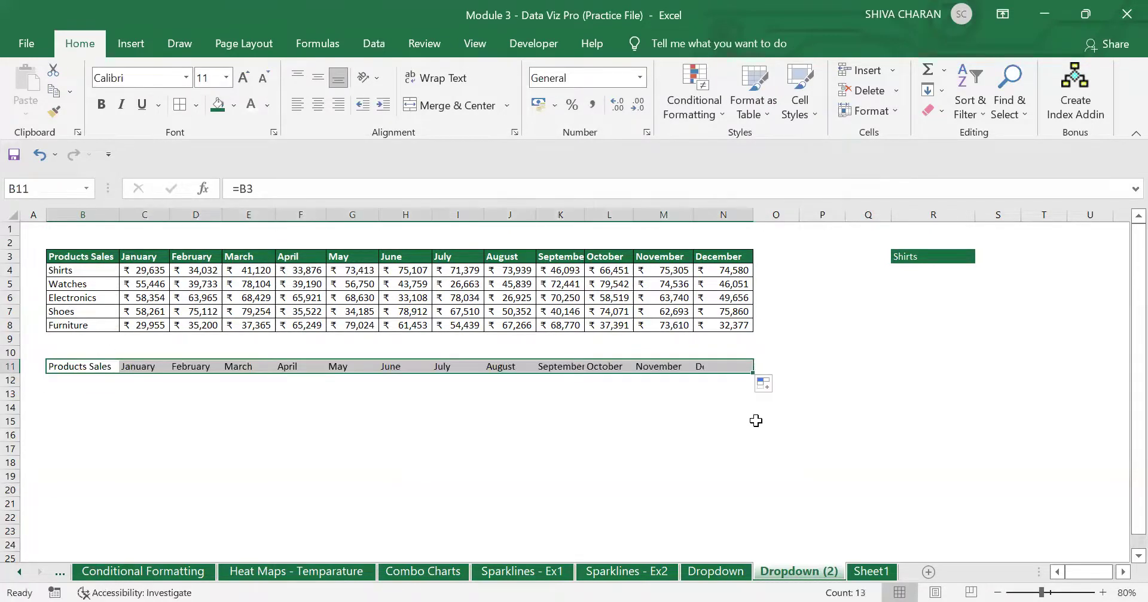
# Link B12 to the product selector with =R3 and check the reference against the dropdown cell
pyautogui.click(85, 380)
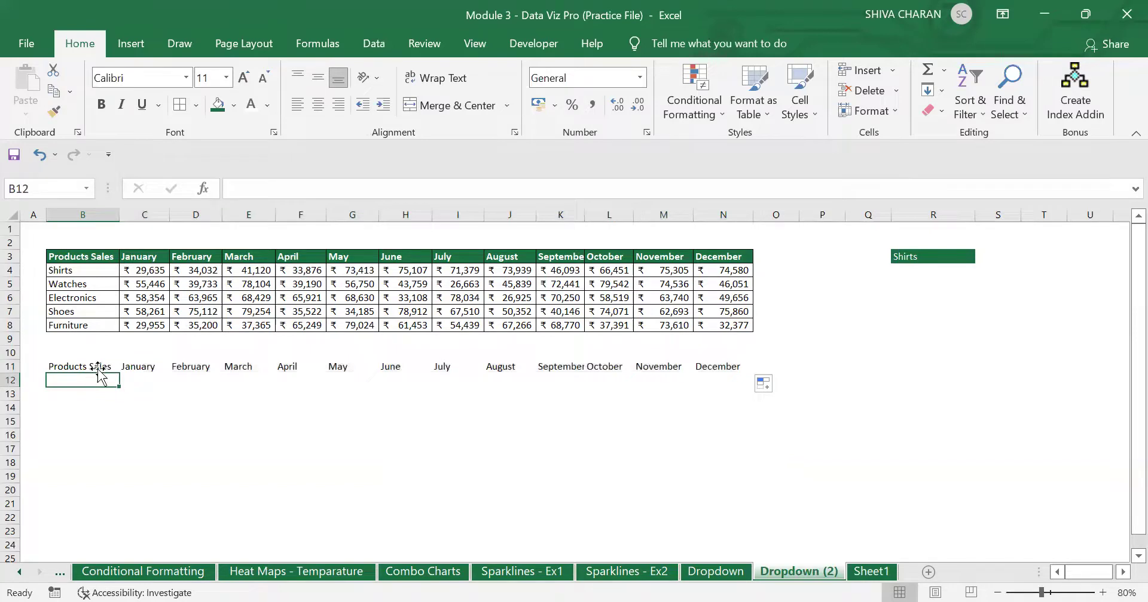
pyautogui.click(82, 274)
pyautogui.click(92, 383)
pyautogui.write('=')
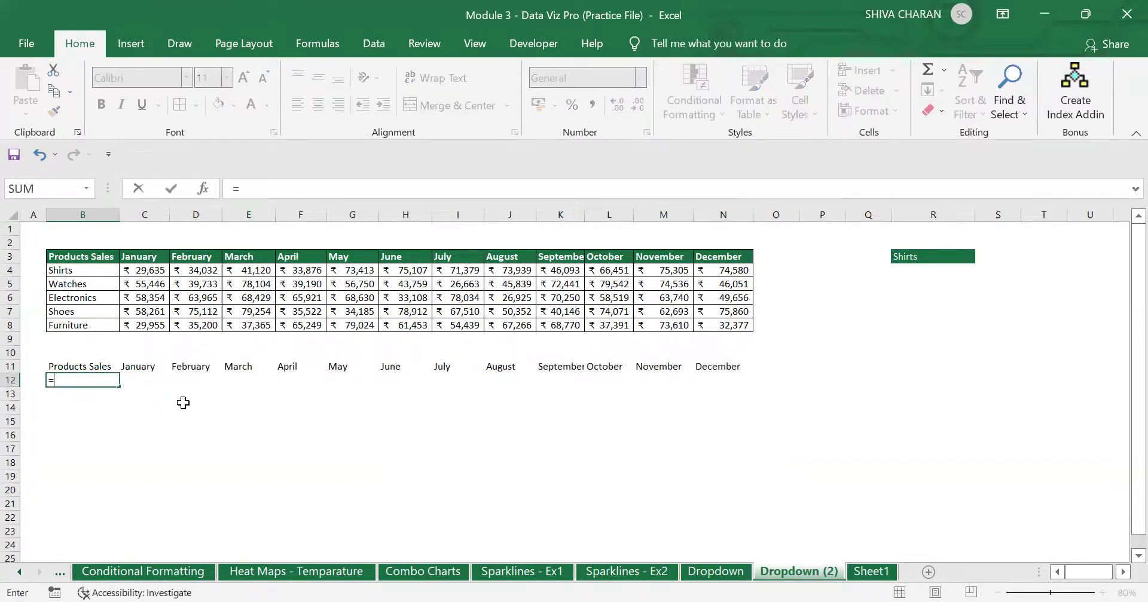
pyautogui.click(921, 255)
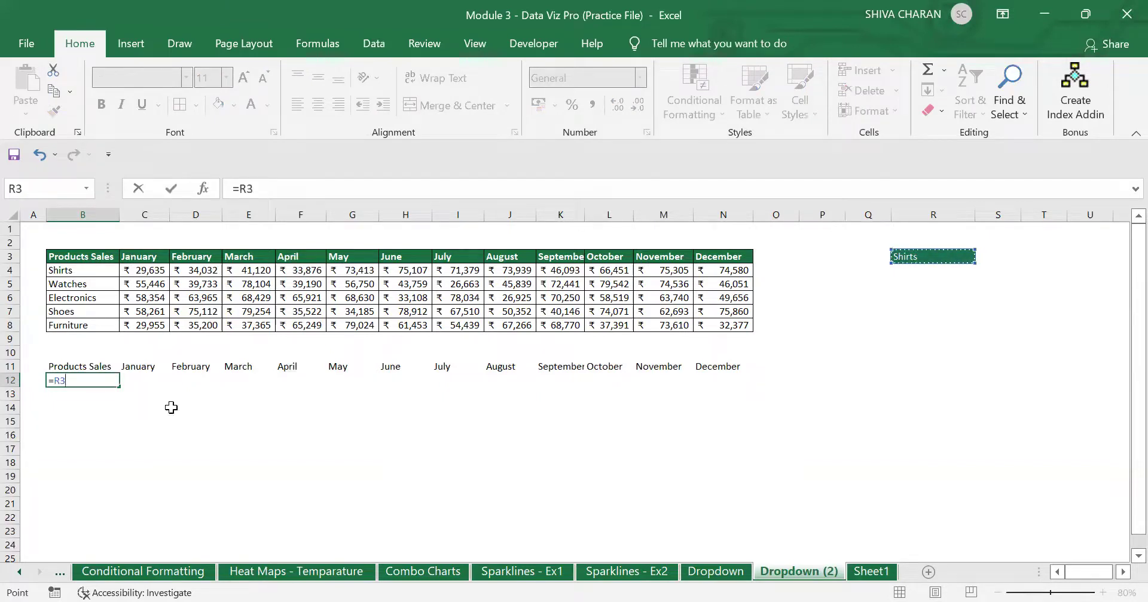
pyautogui.press('Return')
pyautogui.click(99, 381)
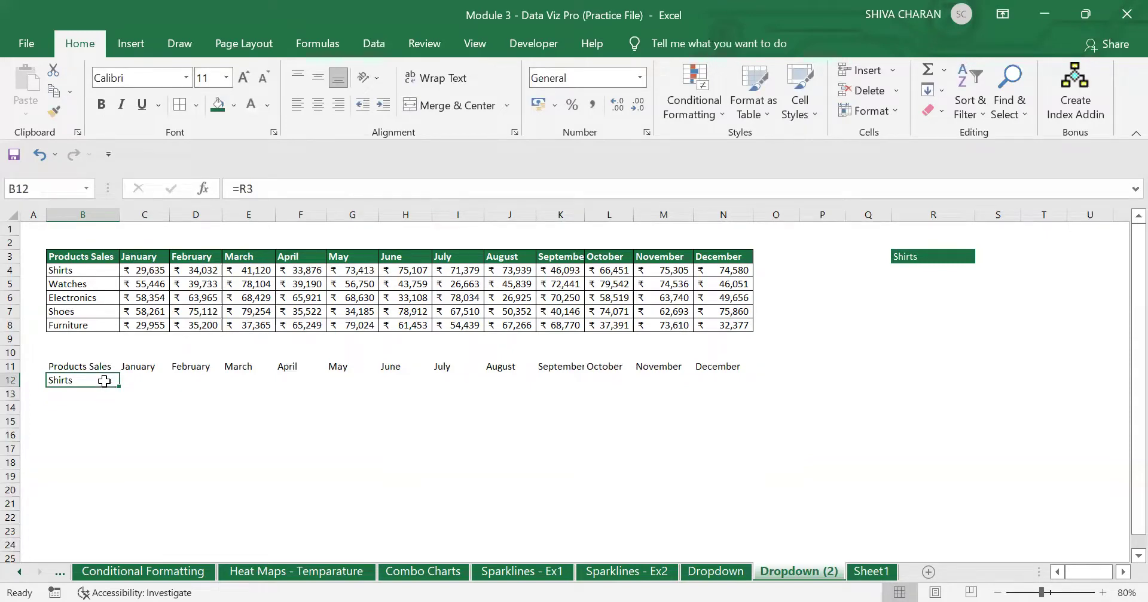
pyautogui.click(951, 258)
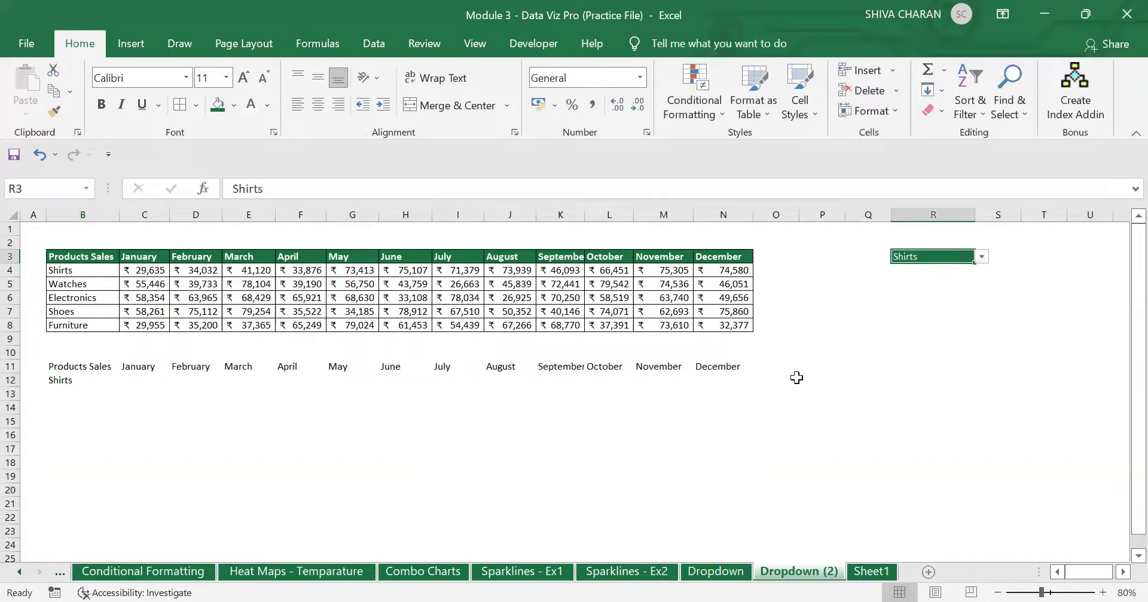
pyautogui.click(77, 380)
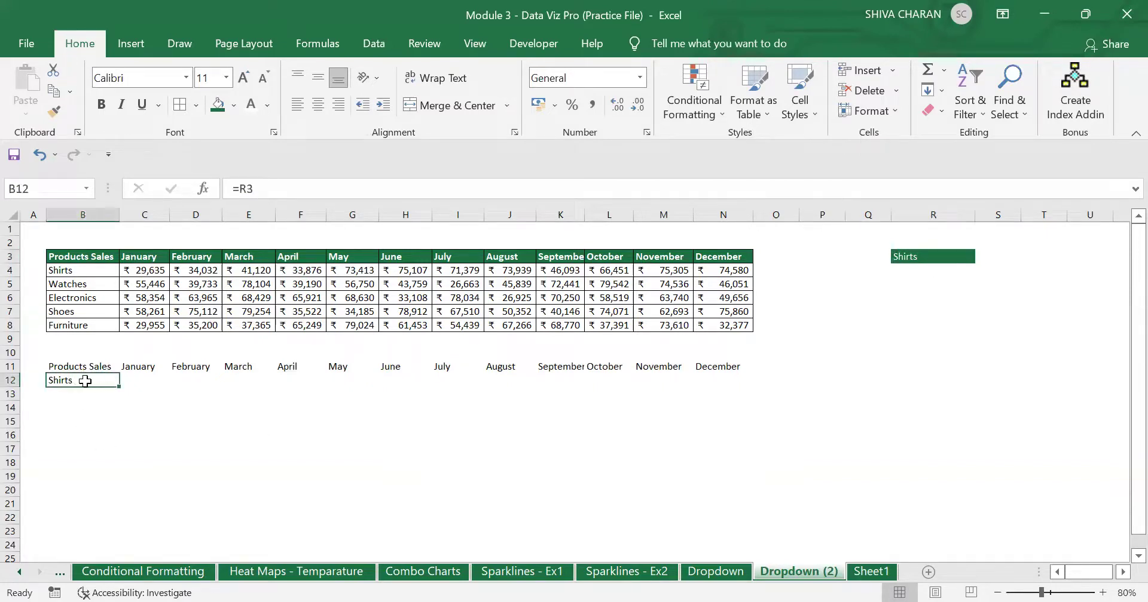
# Test the B12 link by switching the R3 product dropdown to Electronics and Shoes, checking B12 after each choice
pyautogui.click(962, 257)
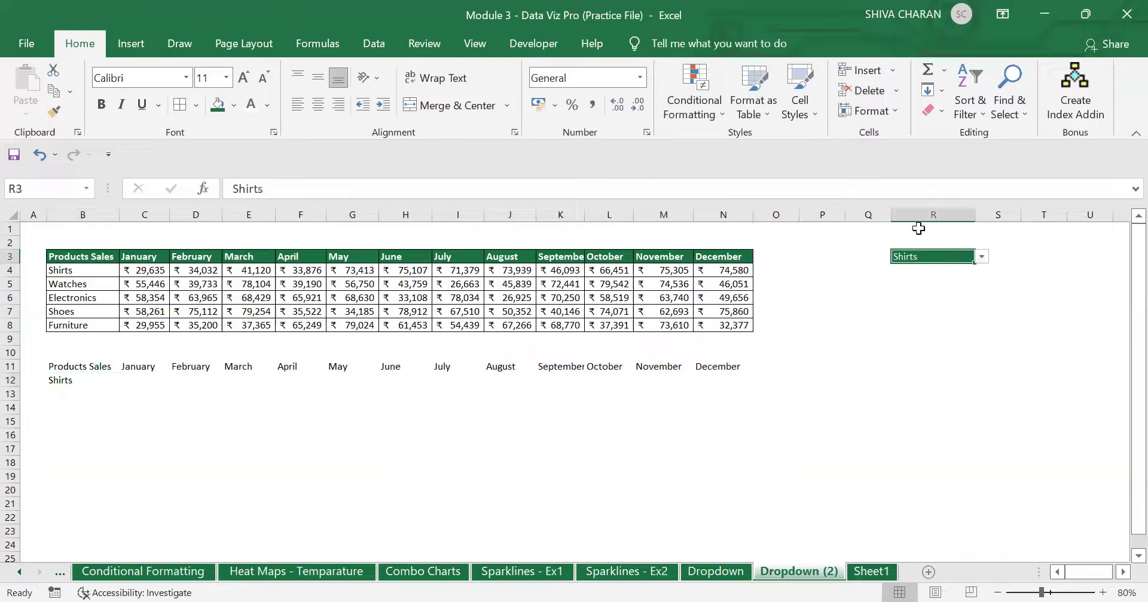
pyautogui.click(981, 257)
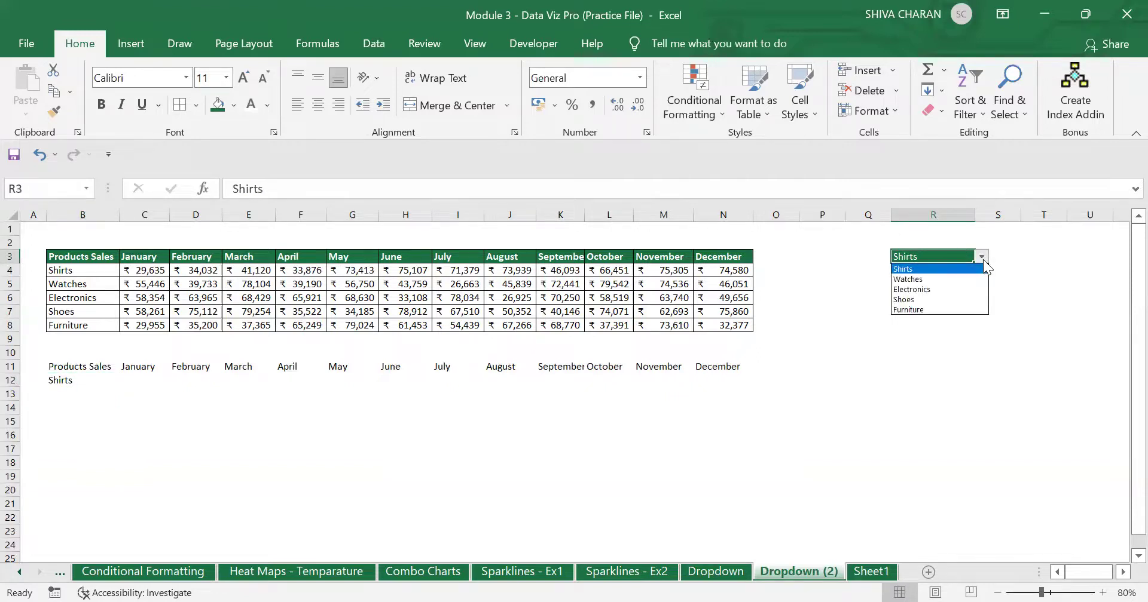
pyautogui.click(966, 287)
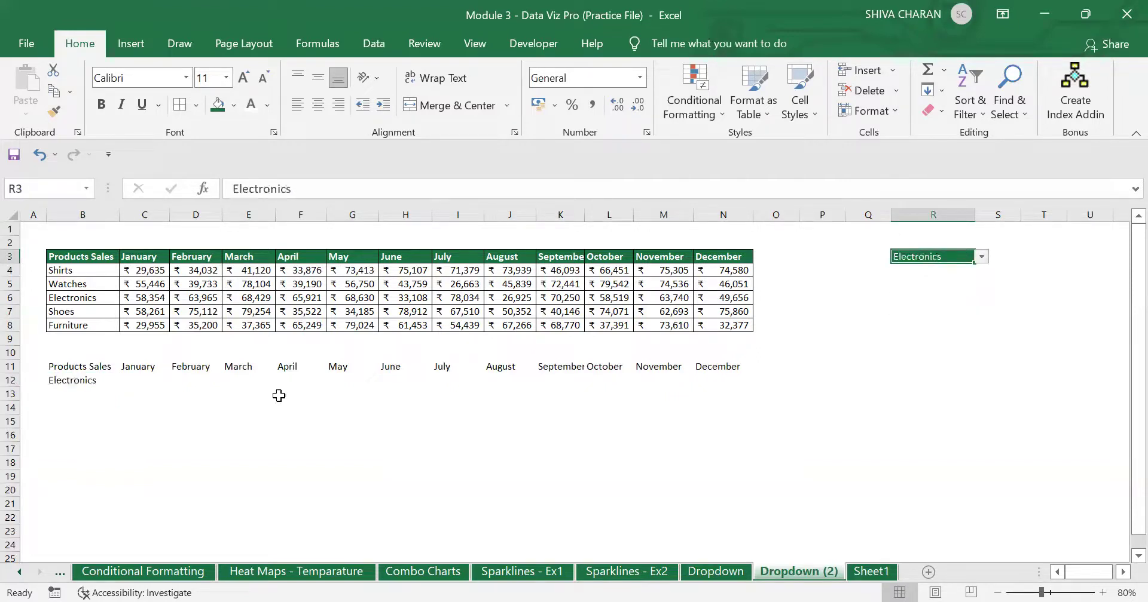
pyautogui.click(68, 386)
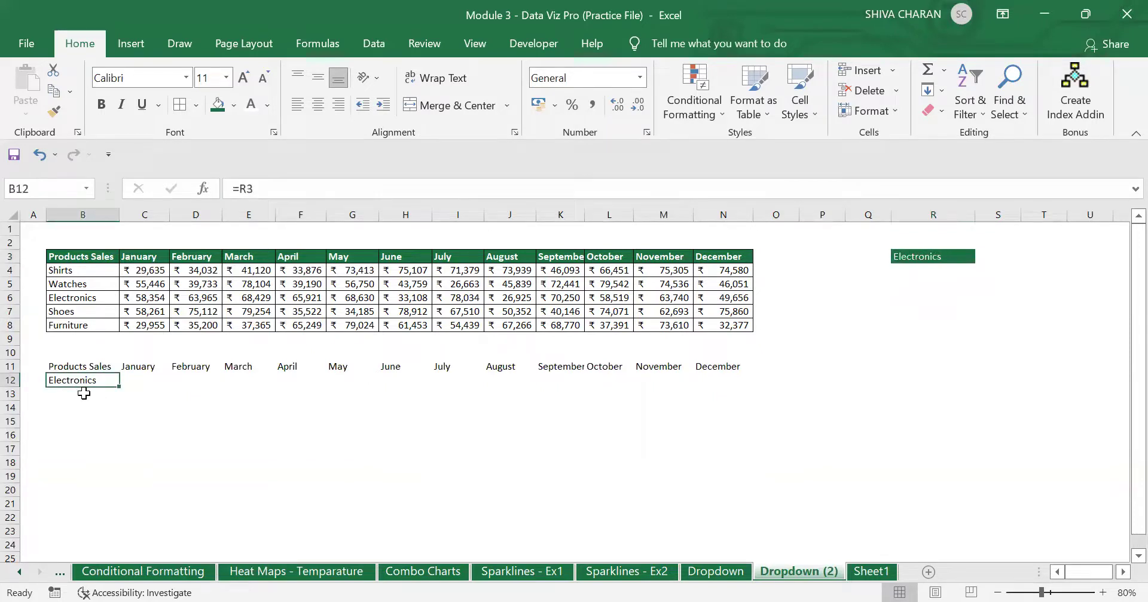
pyautogui.click(969, 256)
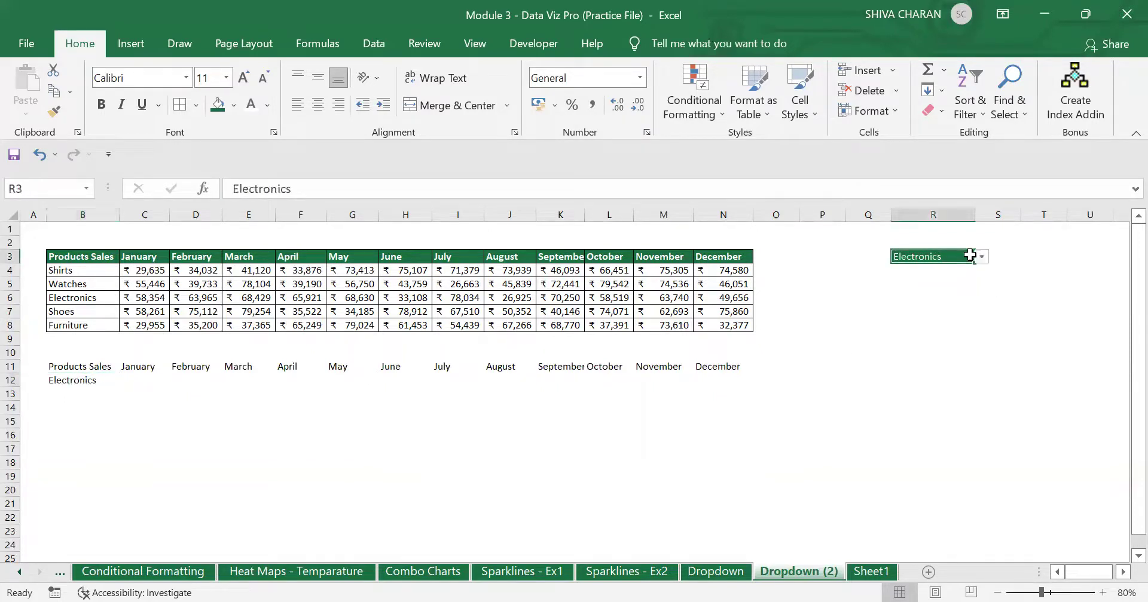
pyautogui.click(981, 257)
pyautogui.click(923, 302)
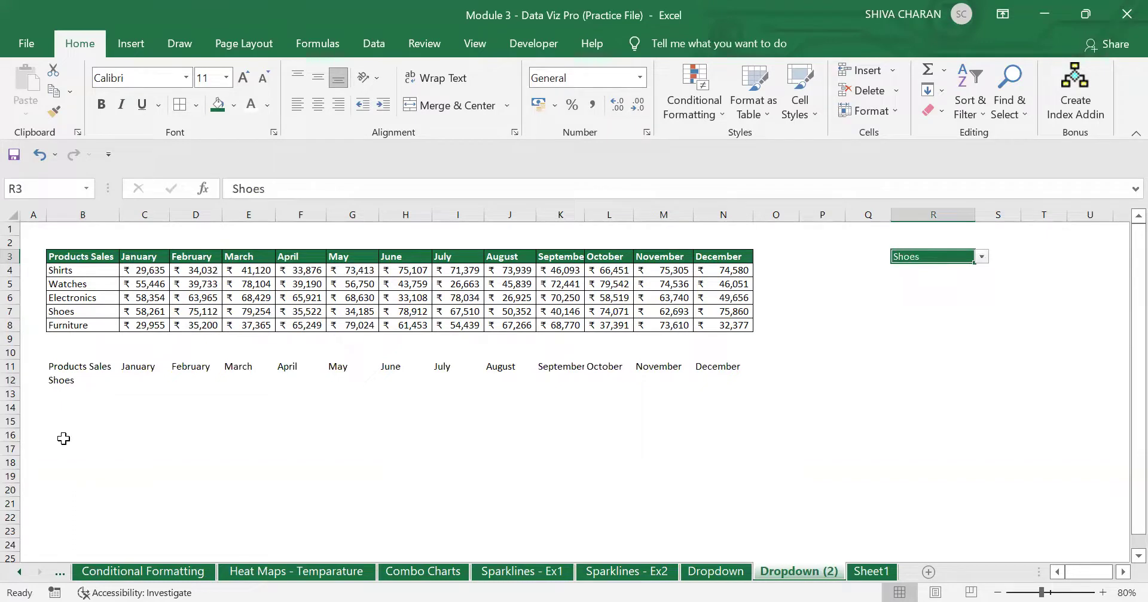
pyautogui.click(72, 385)
# Set the R3 product dropdown to Furniture and check the linked cell B12
pyautogui.click(969, 256)
pyautogui.click(986, 258)
pyautogui.click(970, 257)
pyautogui.click(981, 257)
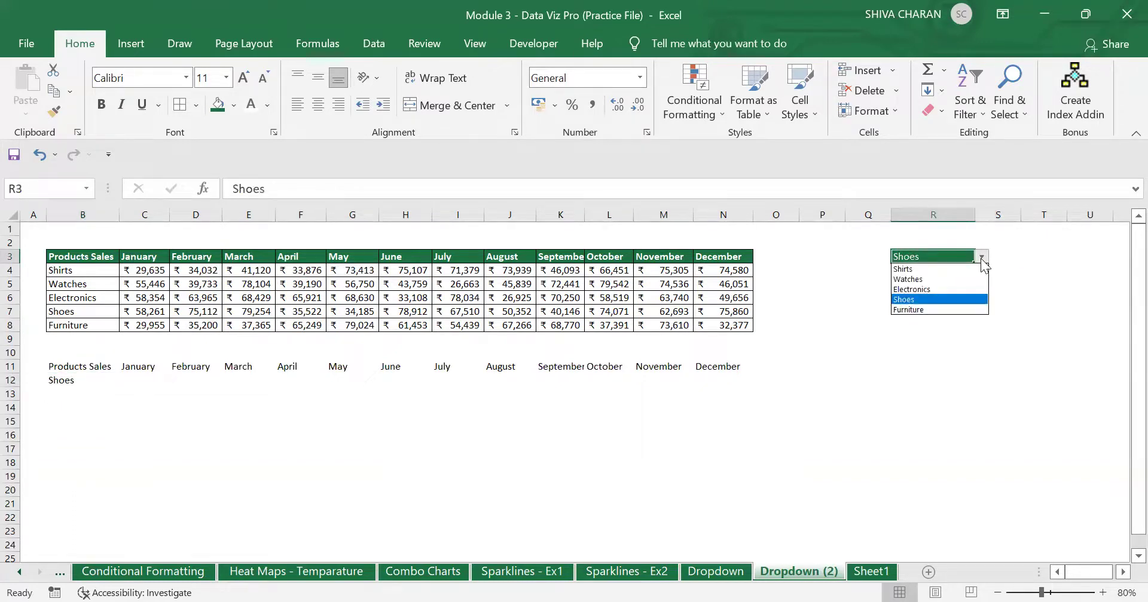
pyautogui.click(60, 382)
pyautogui.click(63, 385)
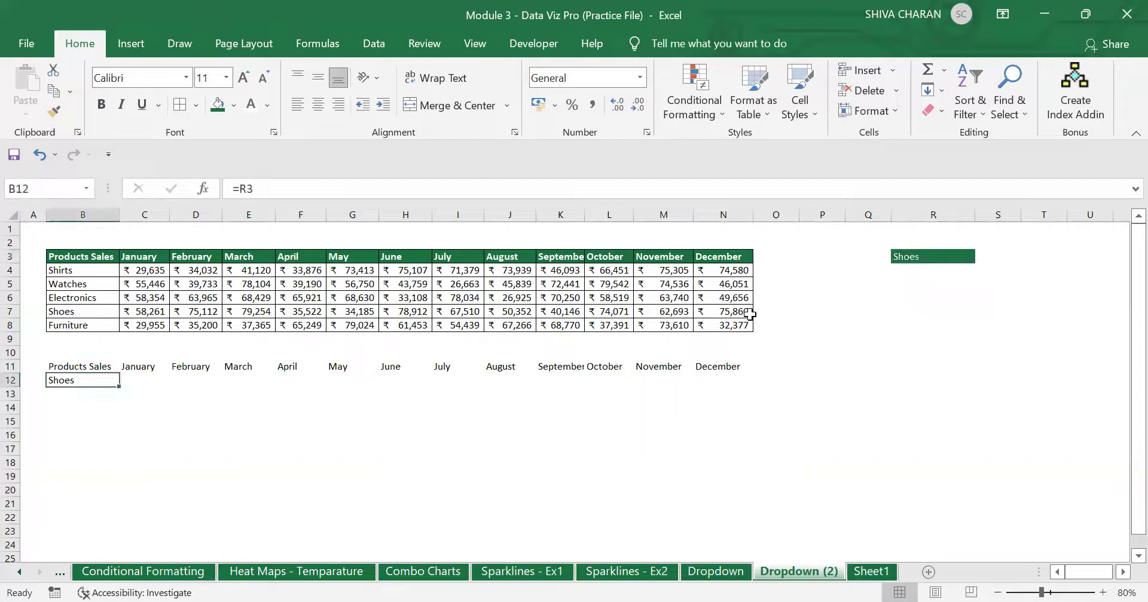
pyautogui.click(911, 259)
pyautogui.click(982, 257)
pyautogui.click(949, 308)
pyautogui.click(87, 383)
# Review the dynamic dropdown chart topic list on Sheet1 against the product selector on Dropdown (2)
pyautogui.click(870, 574)
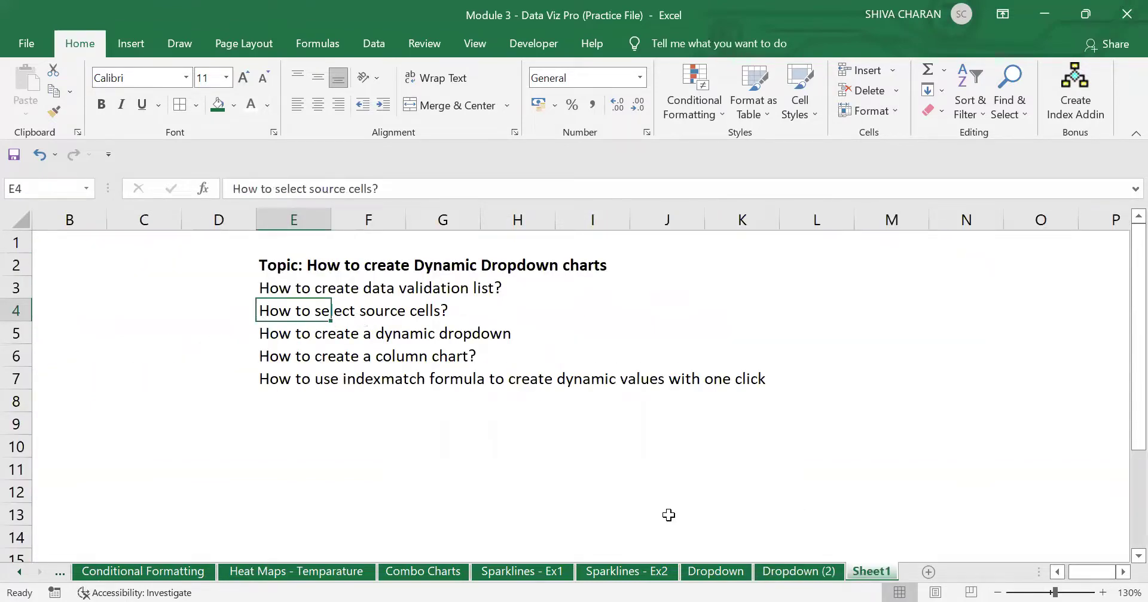
pyautogui.click(799, 572)
pyautogui.click(923, 256)
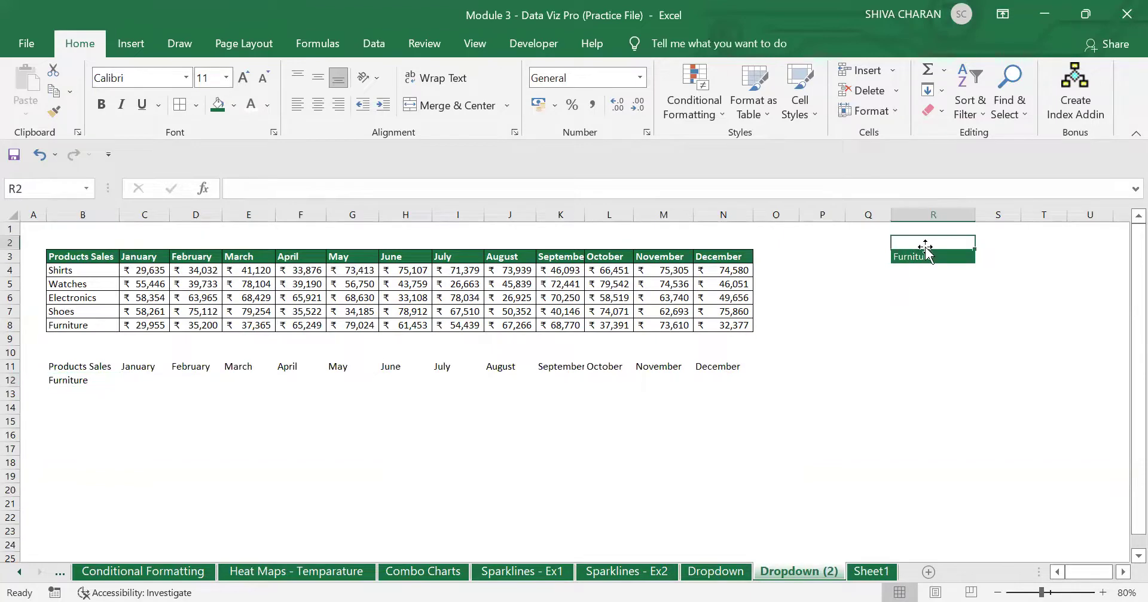
pyautogui.click(588, 477)
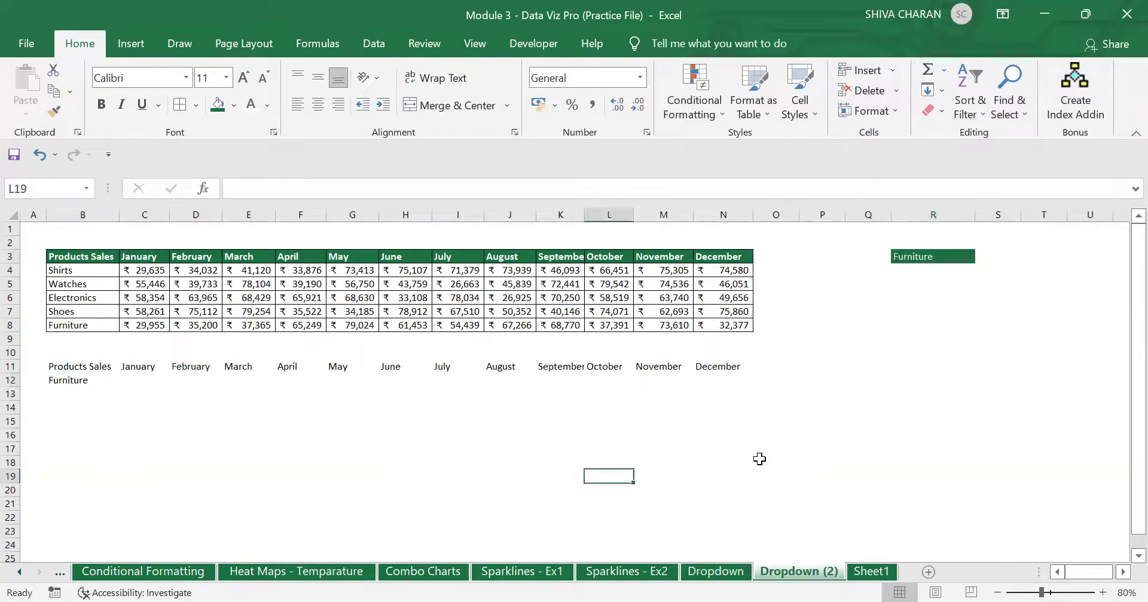
pyautogui.click(871, 572)
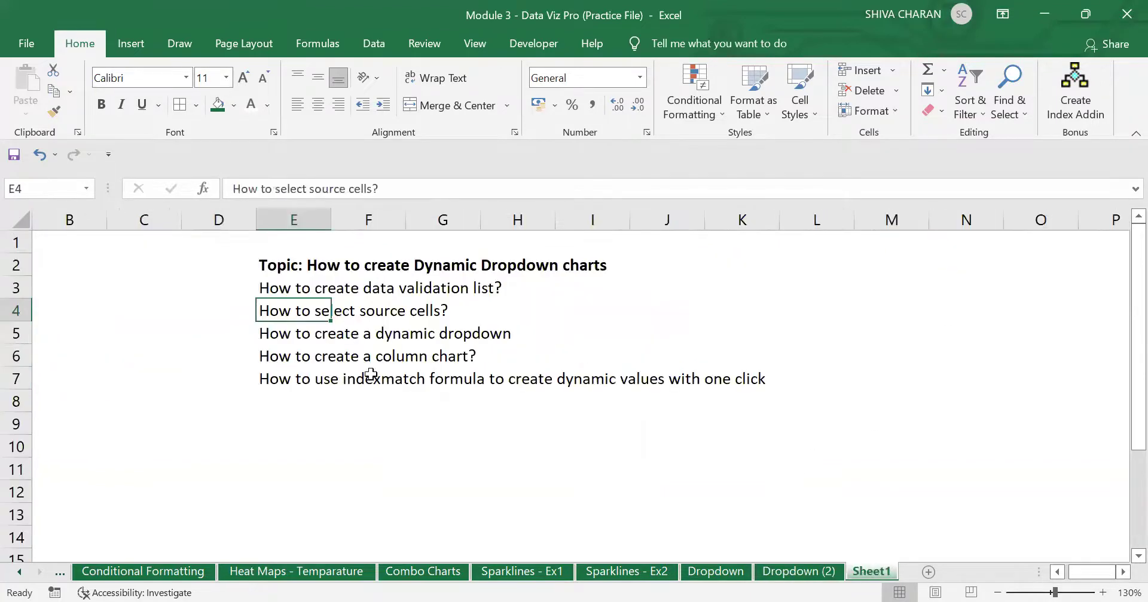
pyautogui.click(285, 341)
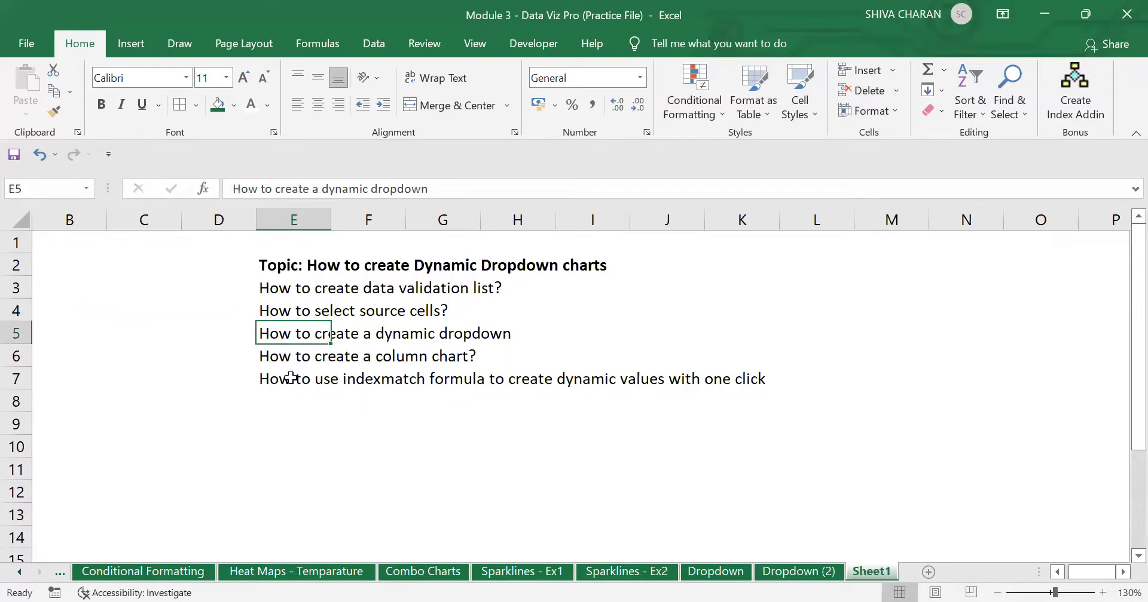
# On Sheet1, copy the column chart topic from E6 to E8 and move the indexmatch formula topic from E7 to E6
pyautogui.click(281, 359)
pyautogui.hotkey('ctrl', 'c')
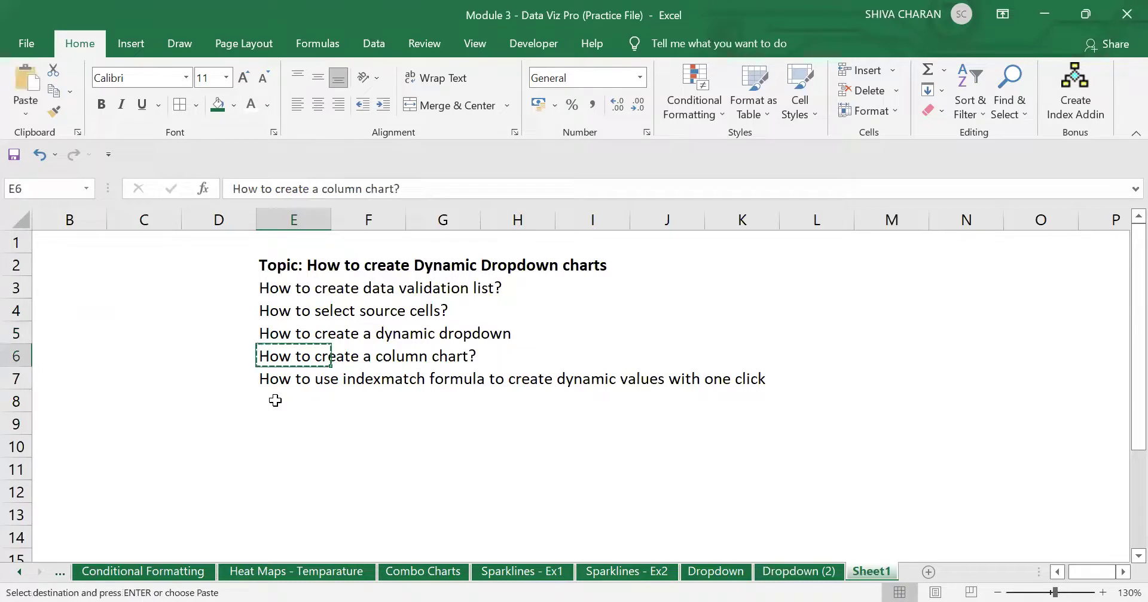
pyautogui.click(274, 401)
pyautogui.hotkey('ctrl', 'v')
pyautogui.click(290, 382)
pyautogui.hotkey('ctrl', 'c')
pyautogui.click(288, 358)
pyautogui.hotkey('ctrl', 'v')
pyautogui.click(276, 380)
pyautogui.press('Delete')
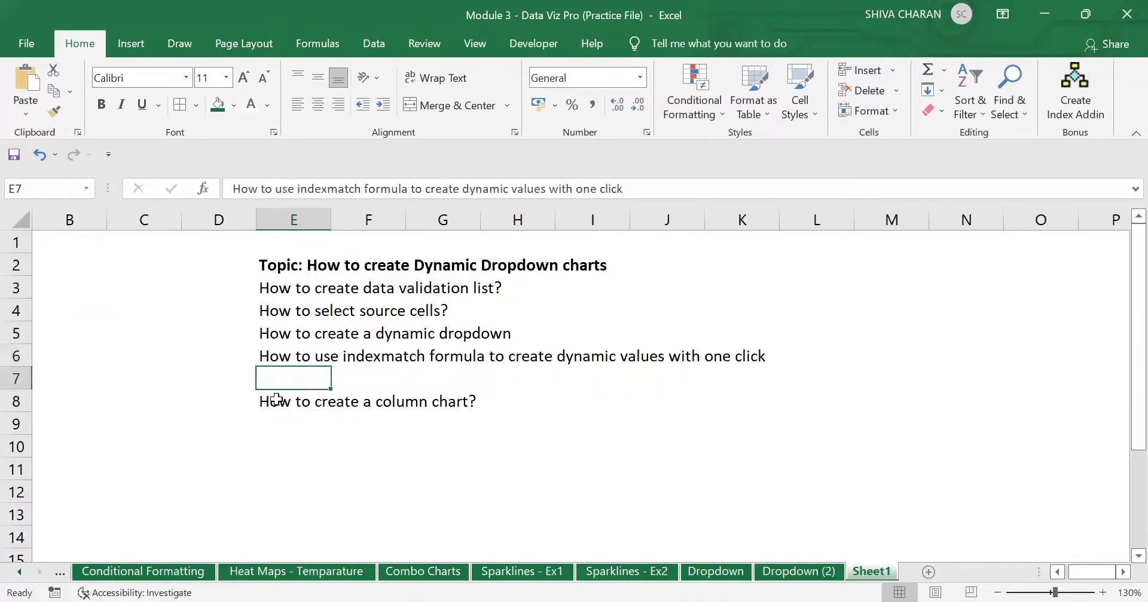
# Move the column chart topic from E8 up to E7 and leave E8 empty
pyautogui.click(276, 400)
pyautogui.hotkey('ctrl', 'c')
pyautogui.click(279, 383)
pyautogui.hotkey('ctrl', 'v')
pyautogui.click(279, 397)
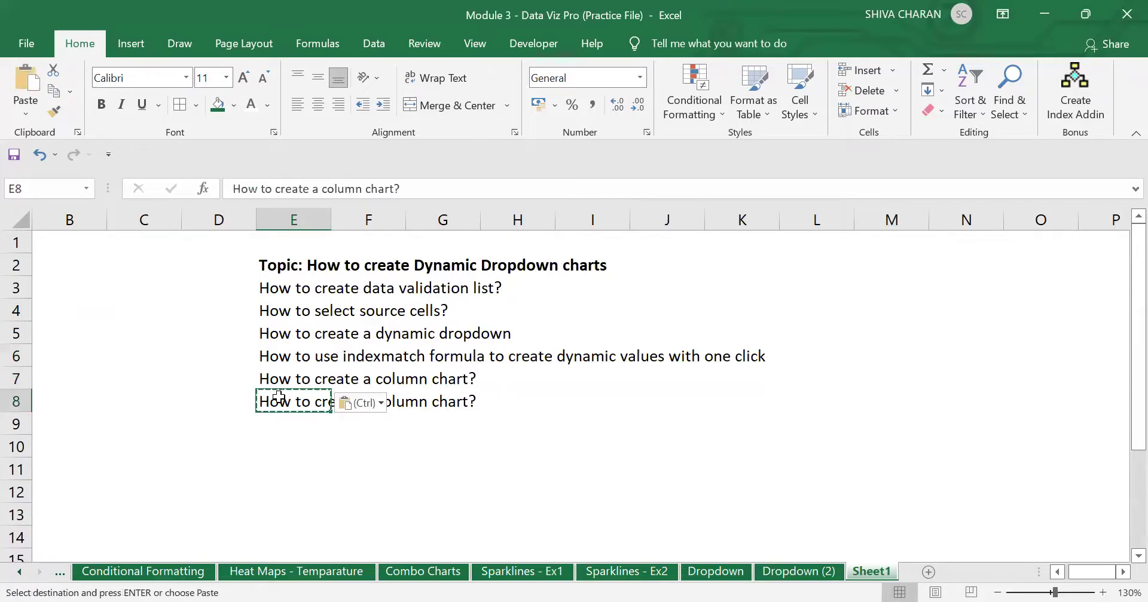
pyautogui.press('Delete')
pyautogui.click(443, 469)
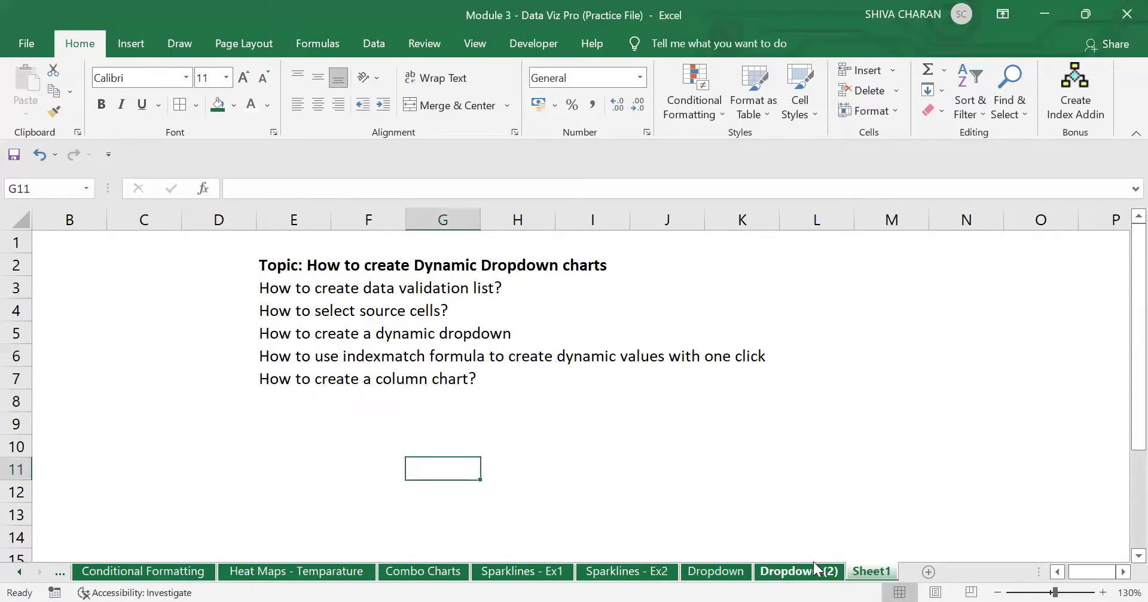
# On Dropdown (2), begin an INDEX formula in C12 with the sales table B3:N8 as its array
pyautogui.click(816, 571)
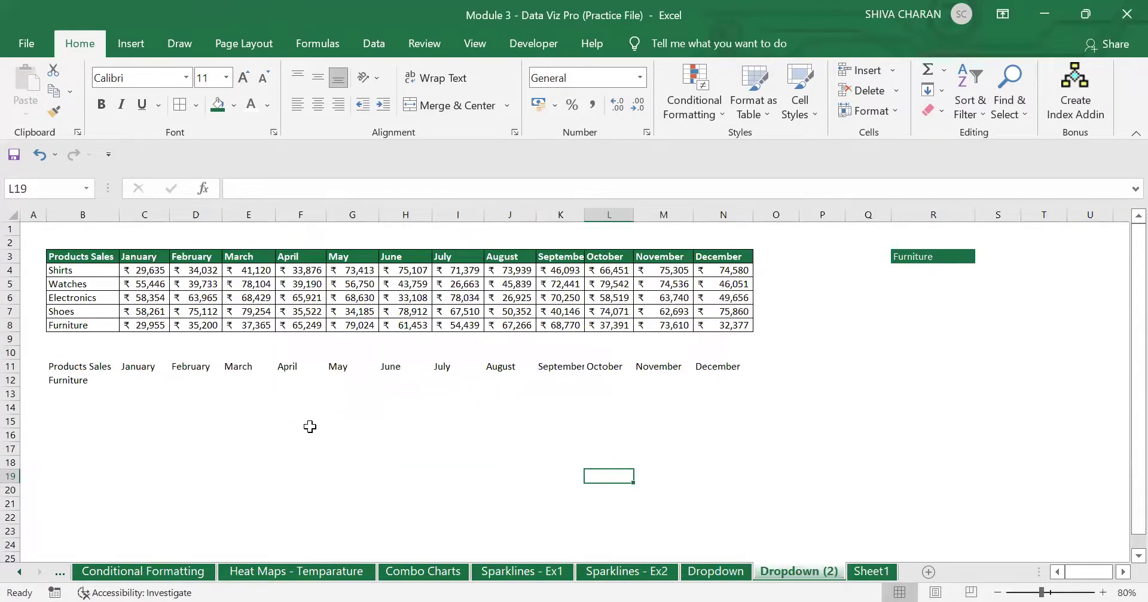
pyautogui.click(133, 382)
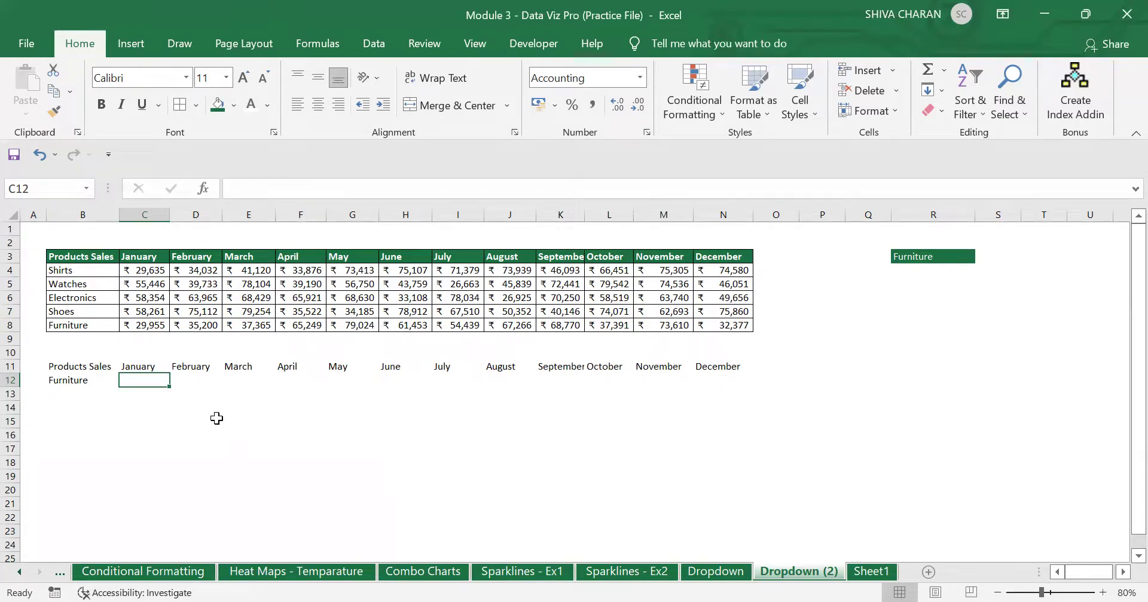
pyautogui.moveTo(154, 379); pyautogui.dragTo(401, 385)
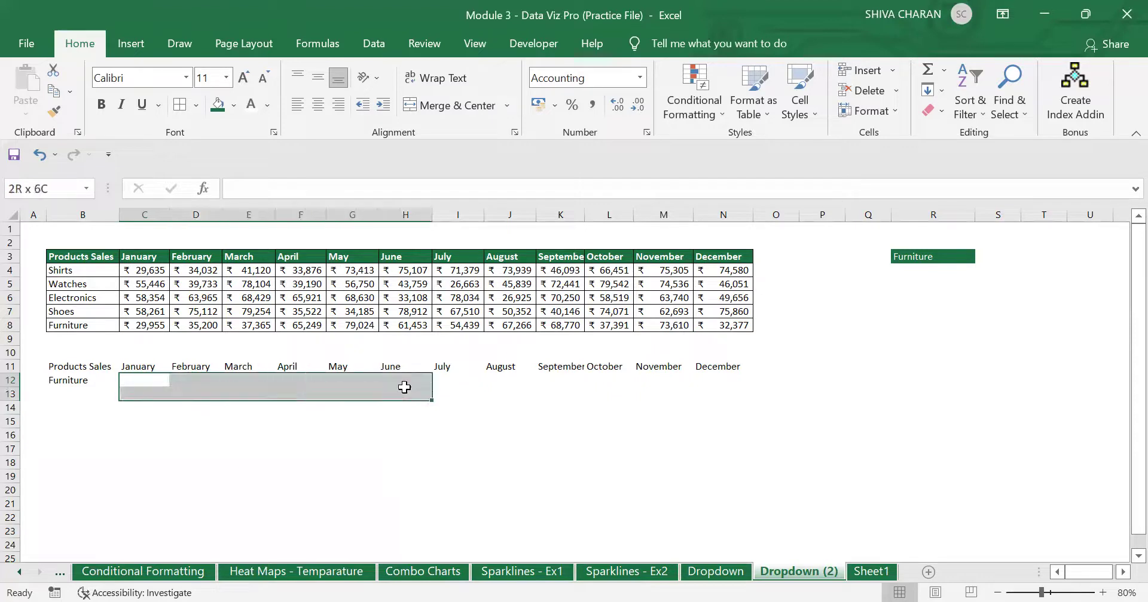
pyautogui.click(156, 382)
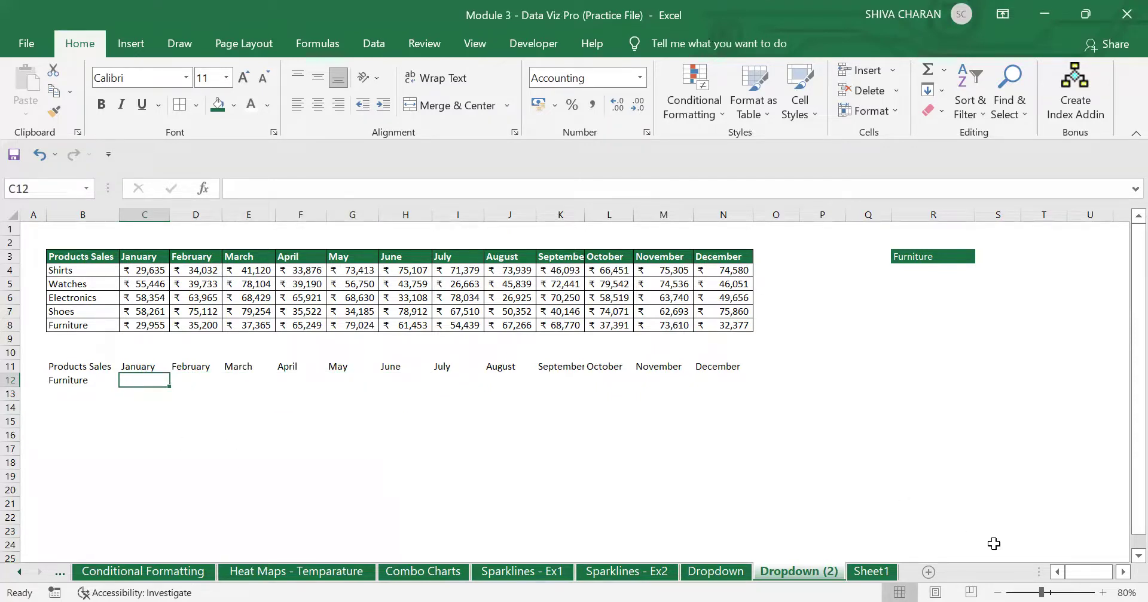
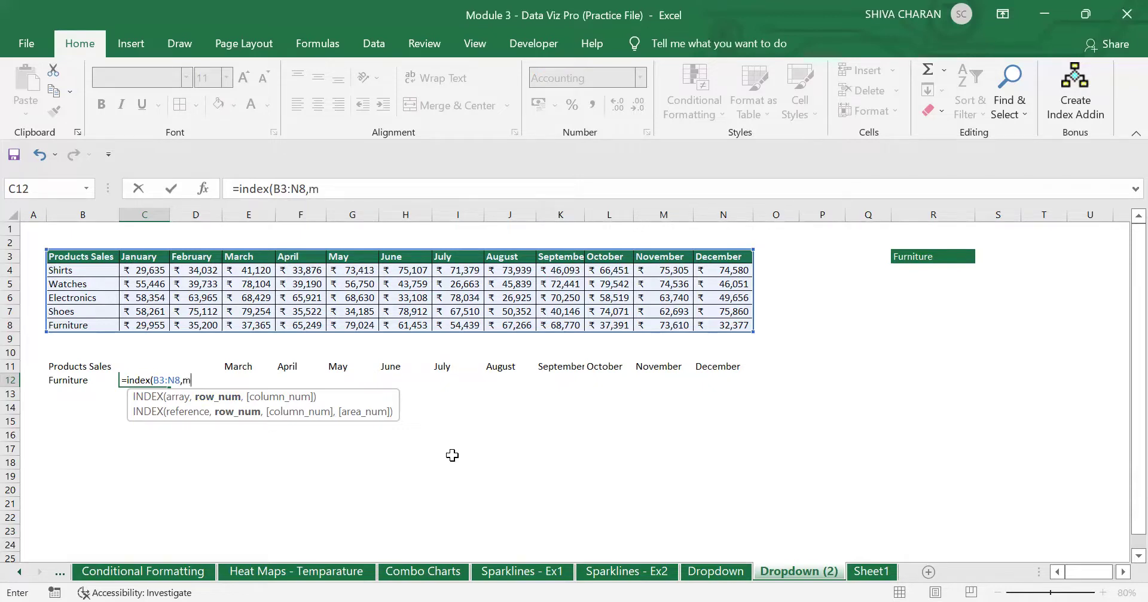
pyautogui.write('atch(')
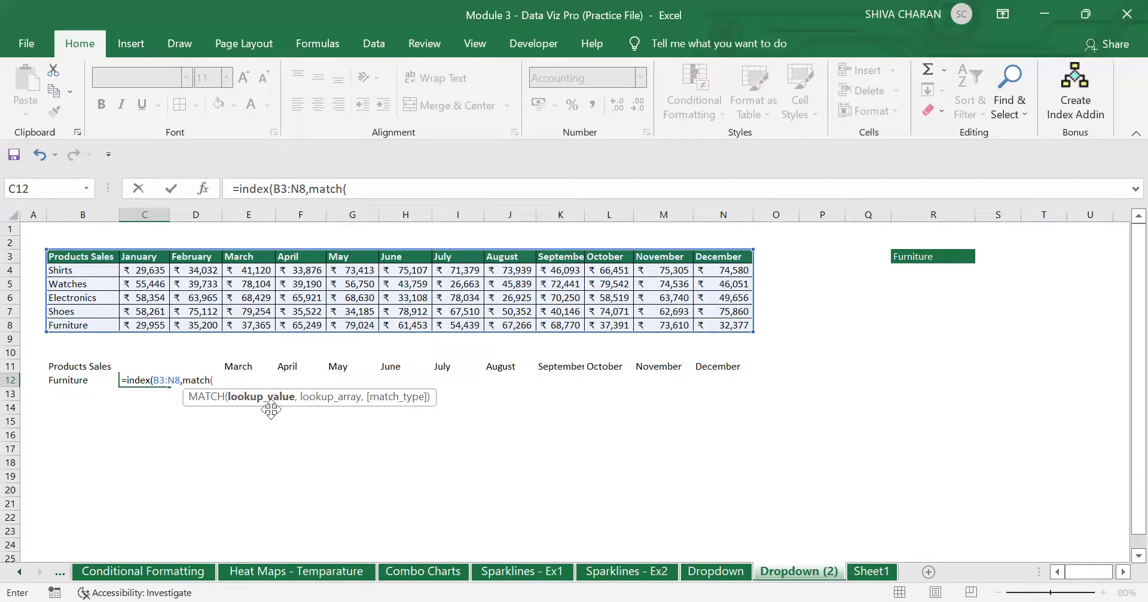
pyautogui.press('BackSpace')
pyautogui.press('BackSpace')
pyautogui.press('BackSpace')
pyautogui.press('BackSpace')
pyautogui.press('BackSpace')
pyautogui.press('BackSpace')
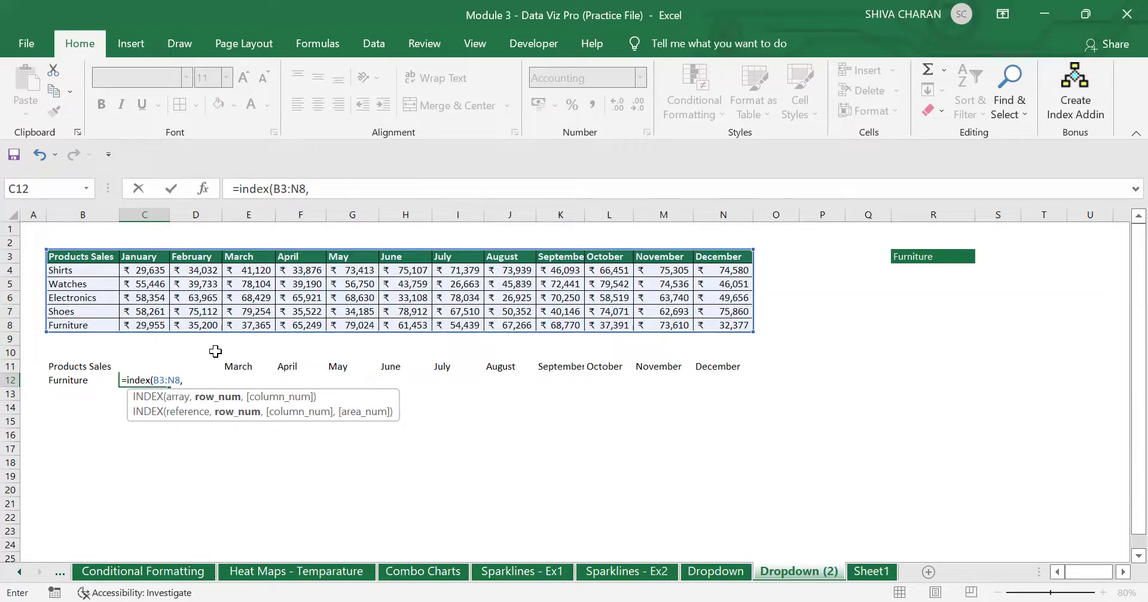
# Add MATCH(B12,B3:B8,0) as the row number argument of the INDEX formula in C12, using exact match
pyautogui.write('match')
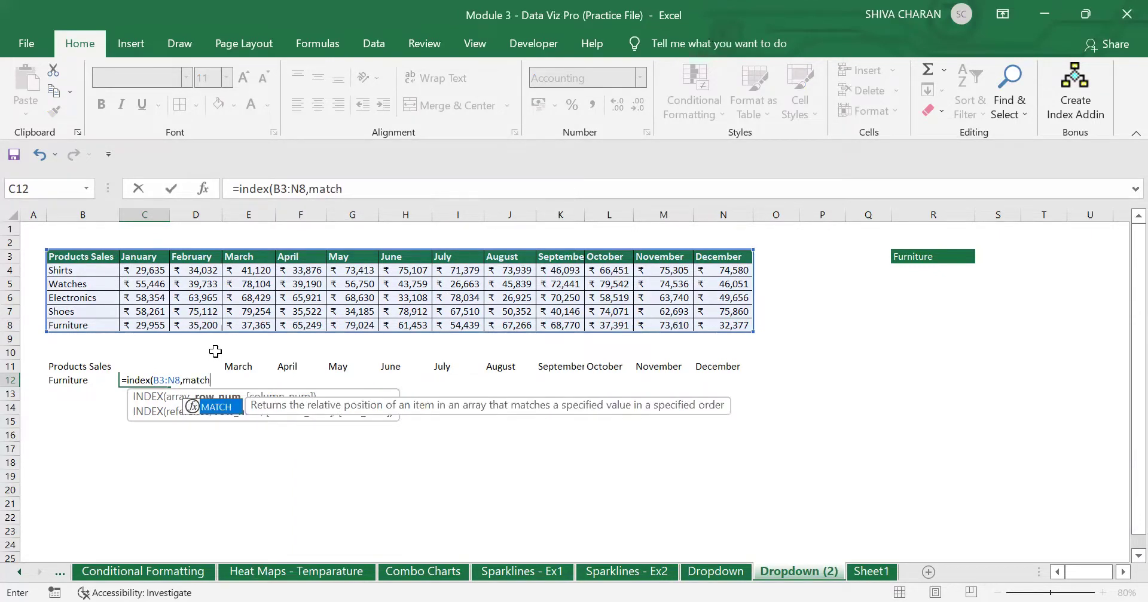
pyautogui.write('(')
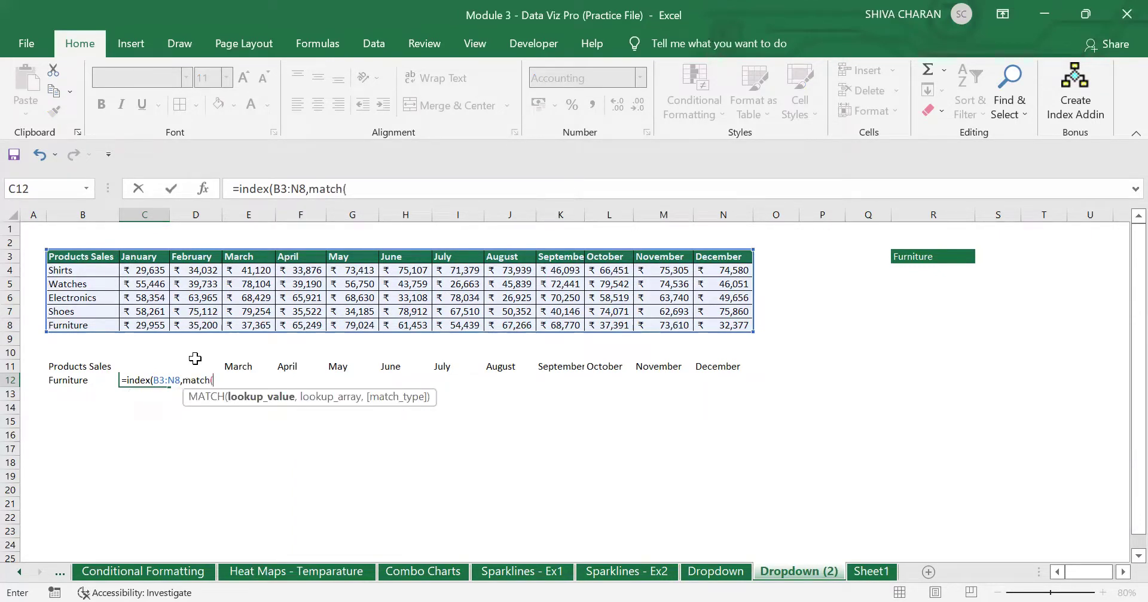
pyautogui.click(78, 380)
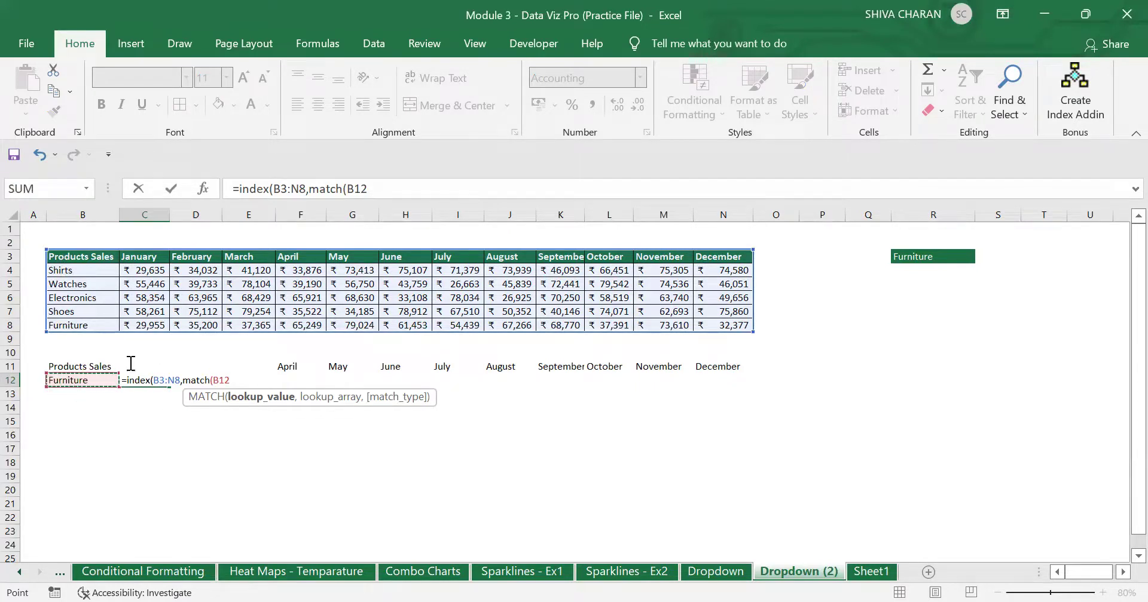
pyautogui.write(',')
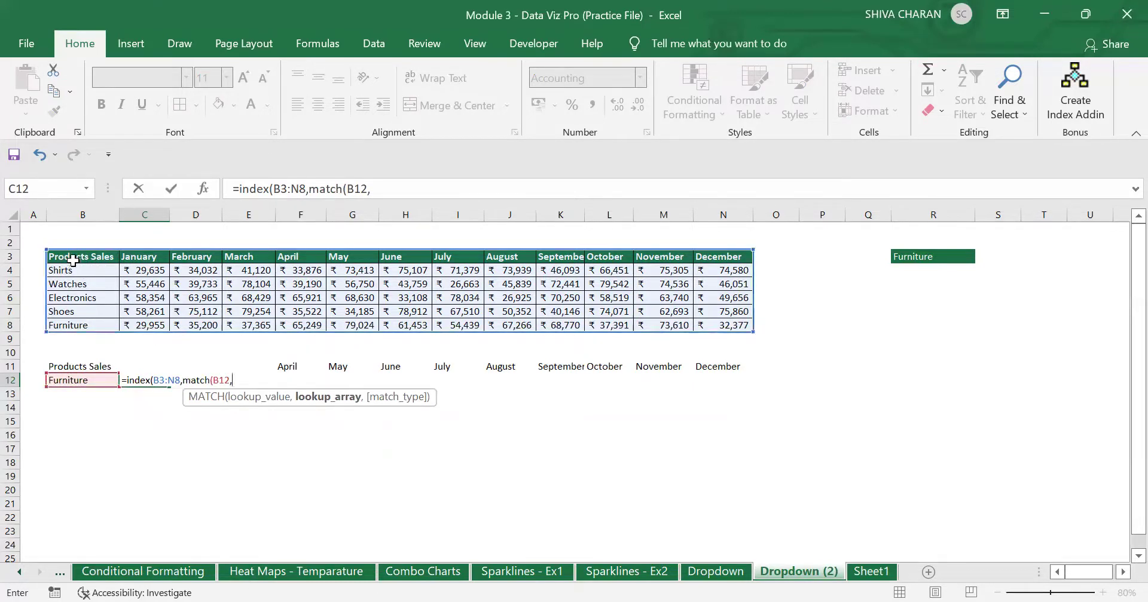
pyautogui.moveTo(72, 256); pyautogui.dragTo(78, 324)
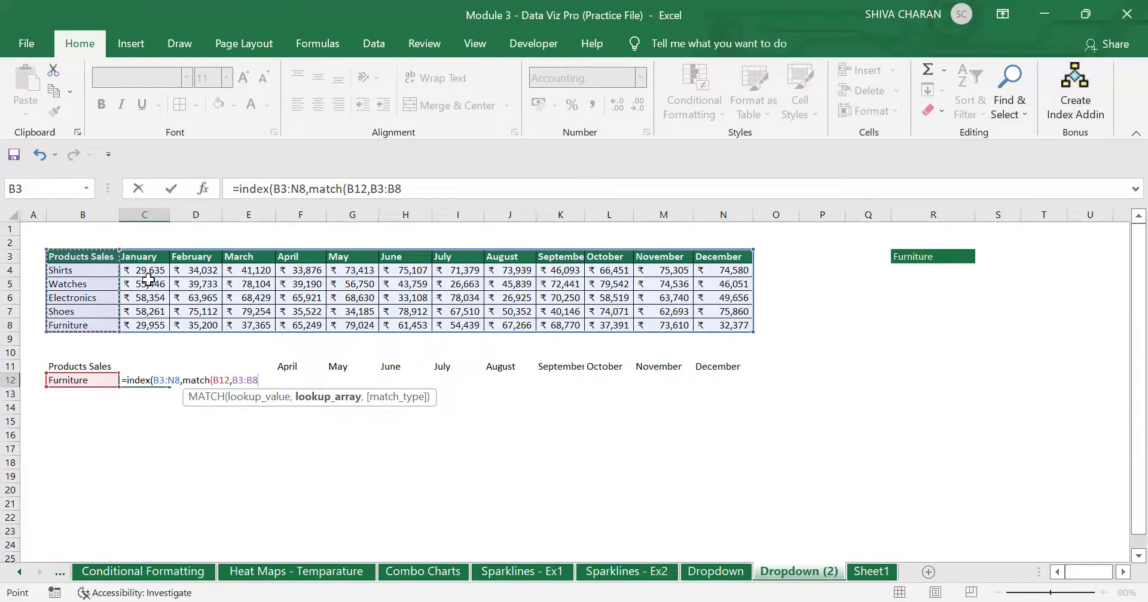
pyautogui.write(',')
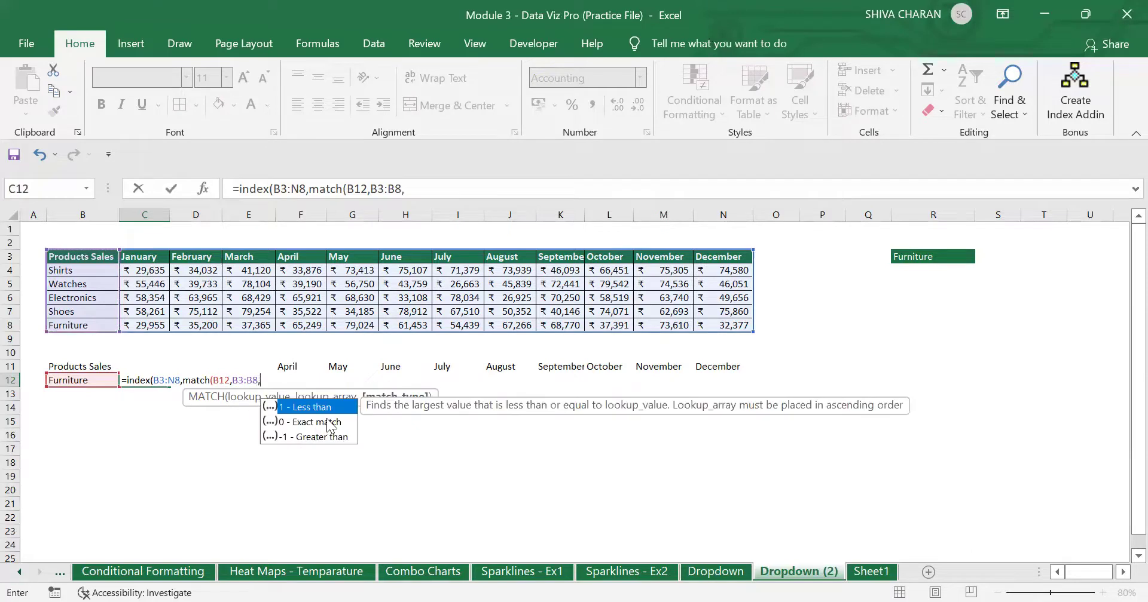
pyautogui.doubleClick(328, 423)
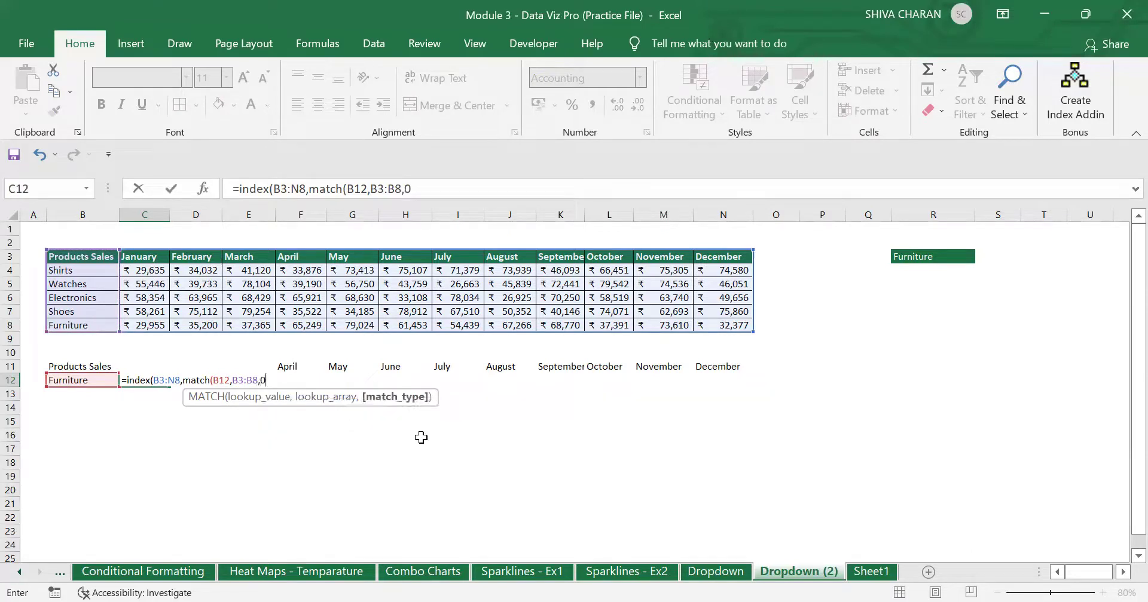
pyautogui.write(')')
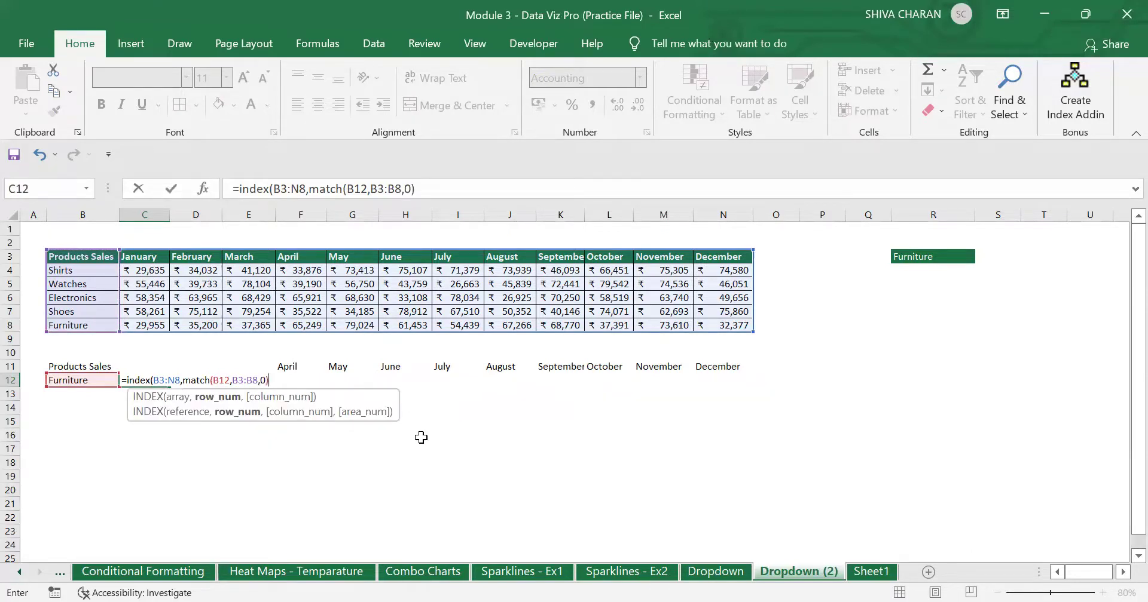
# Add a second MATCH as the column number argument of the INDEX formula in C12, looking up C11 in the header row B3:N3
pyautogui.write(',')
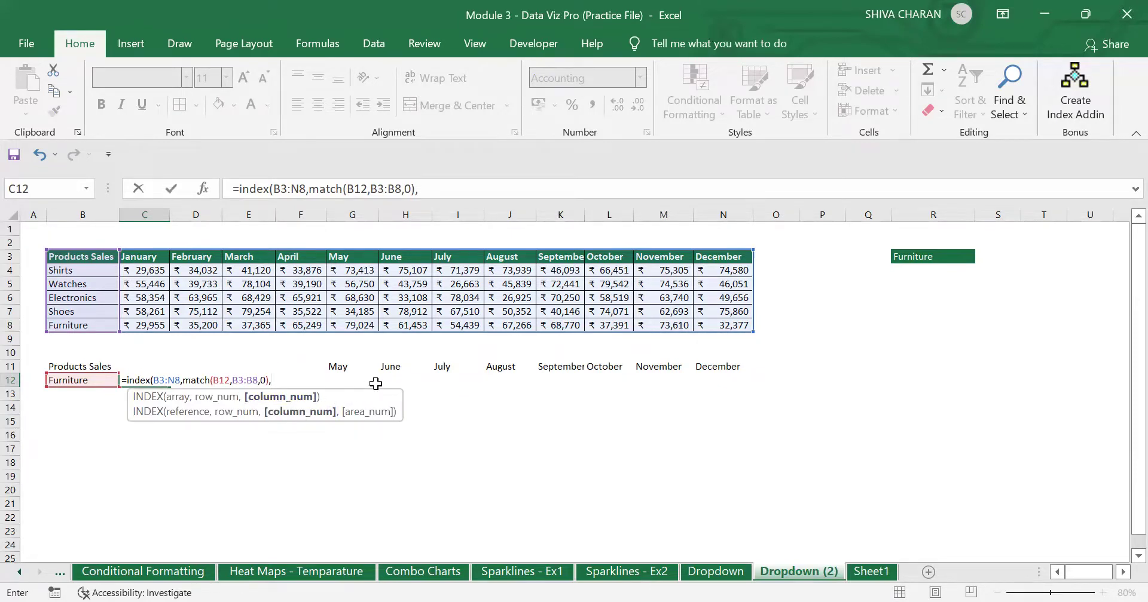
pyautogui.write('match')
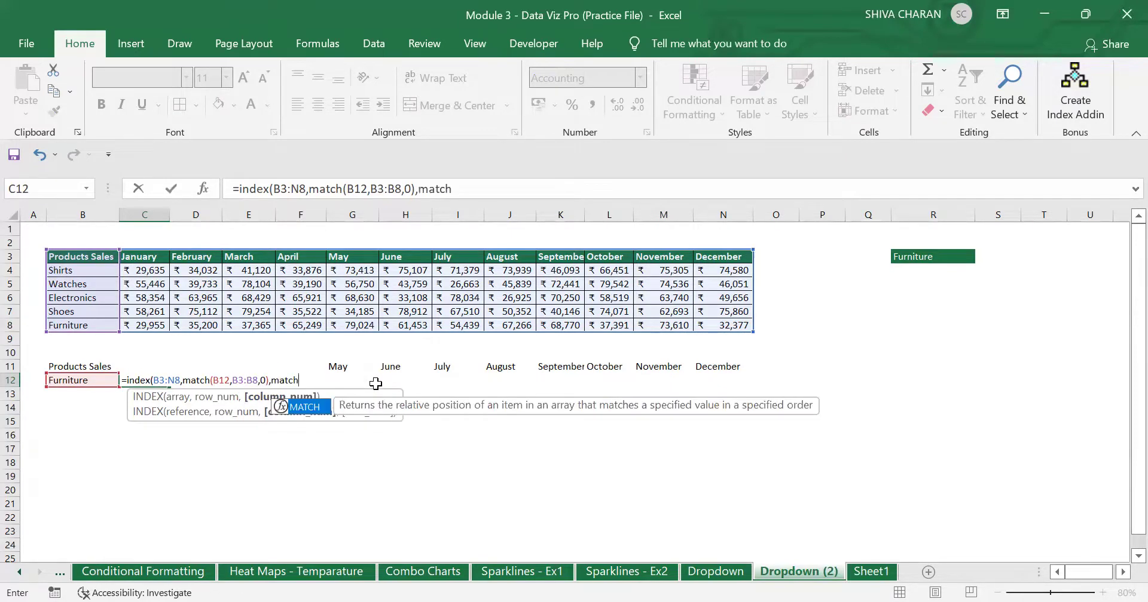
pyautogui.write('(')
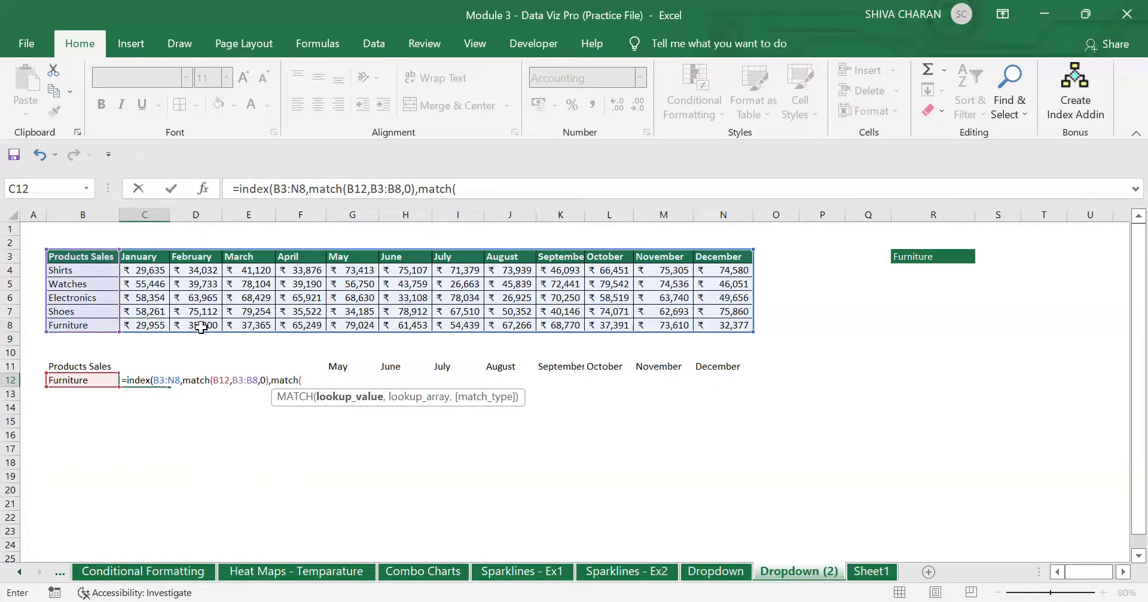
pyautogui.click(103, 365)
pyautogui.press('Right')
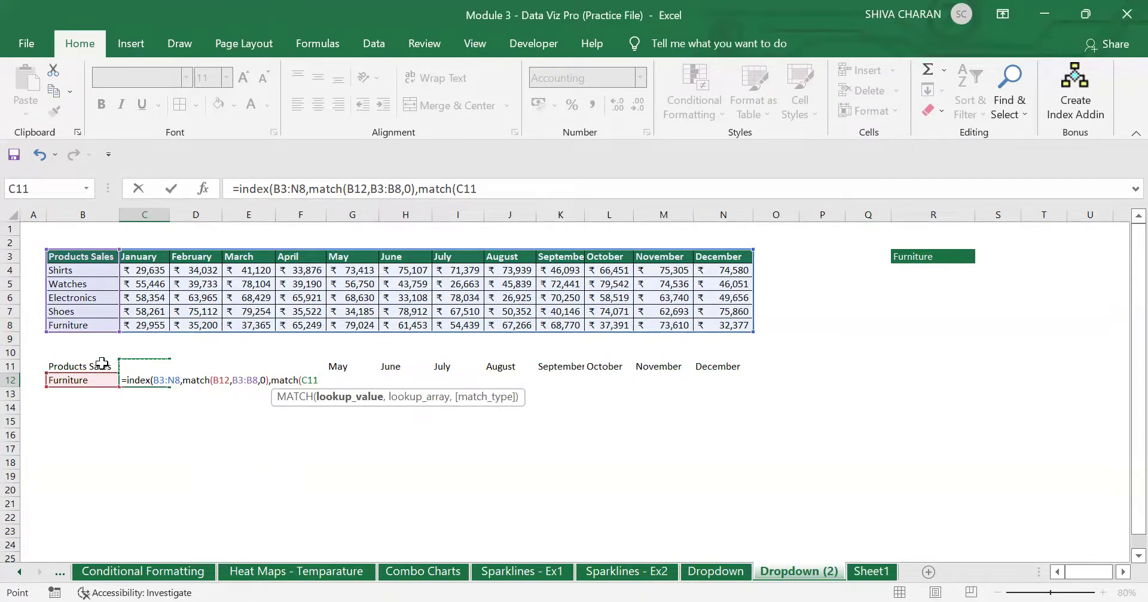
pyautogui.write(',')
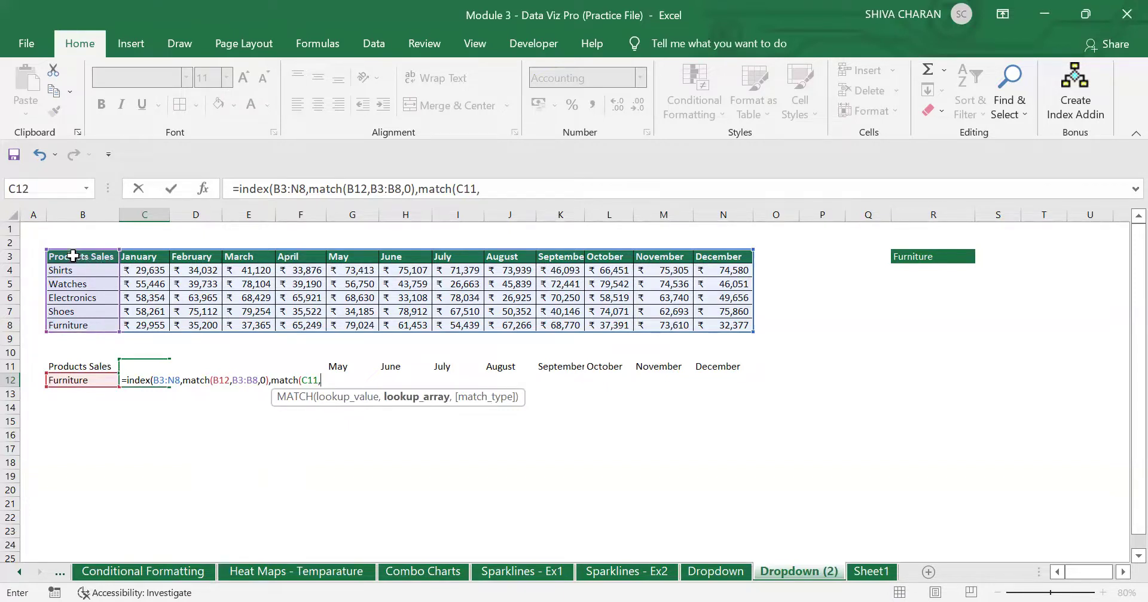
pyautogui.moveTo(72, 256); pyautogui.dragTo(171, 257)
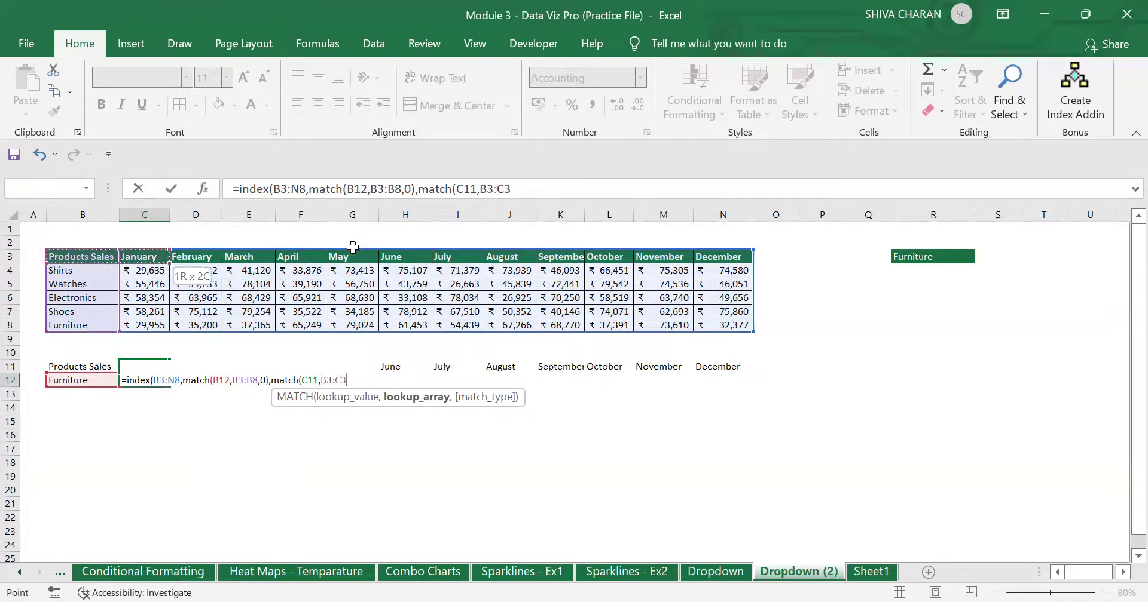
pyautogui.moveTo(656, 248); pyautogui.dragTo(740, 257)
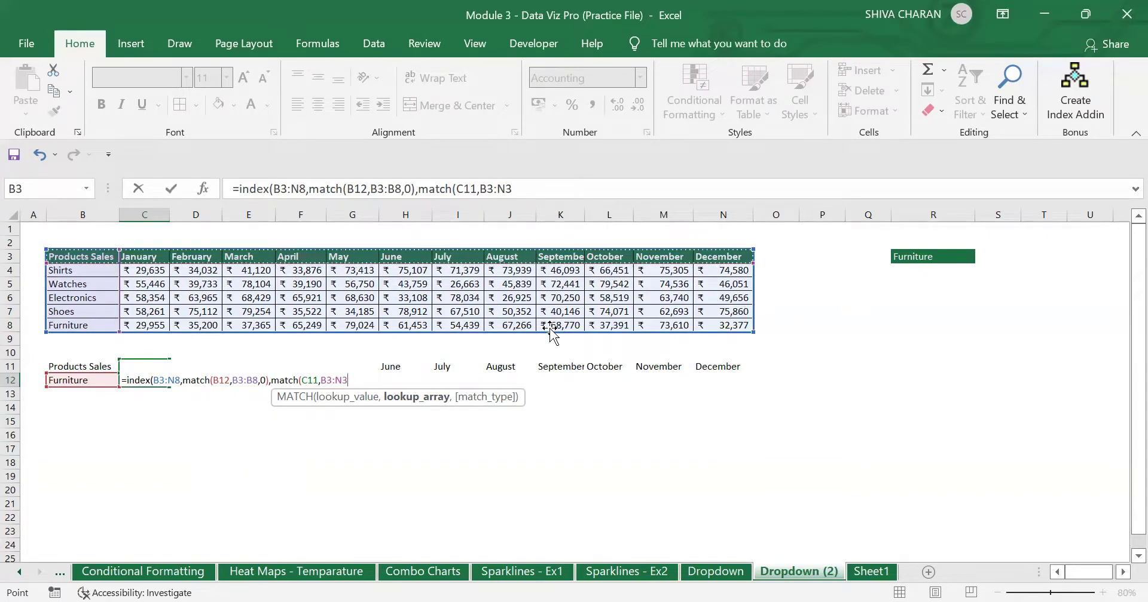
# Set the second MATCH in C12 to exact match (0) and complete the INDEX formula
pyautogui.write(',')
pyautogui.press('Down')
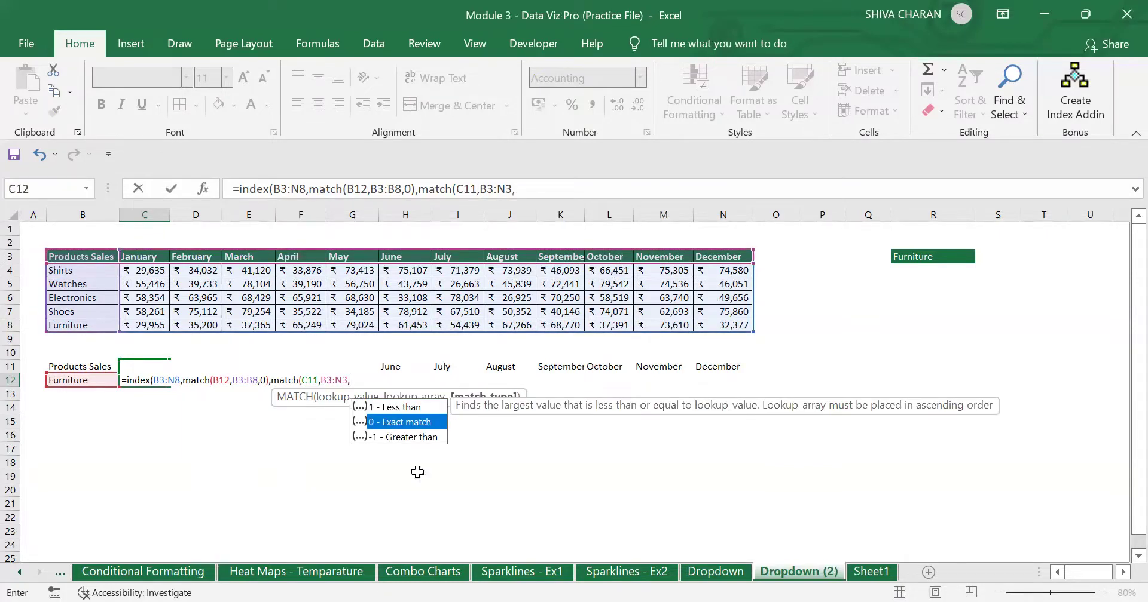
pyautogui.press('Tab')
pyautogui.write(')')
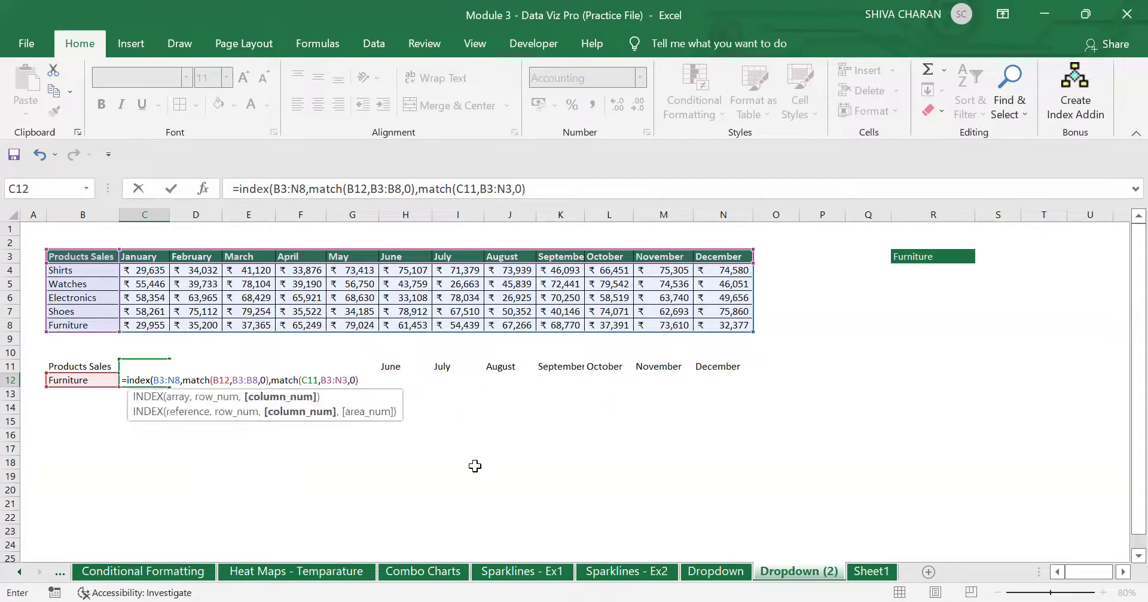
pyautogui.write(')')
pyautogui.press('Return')
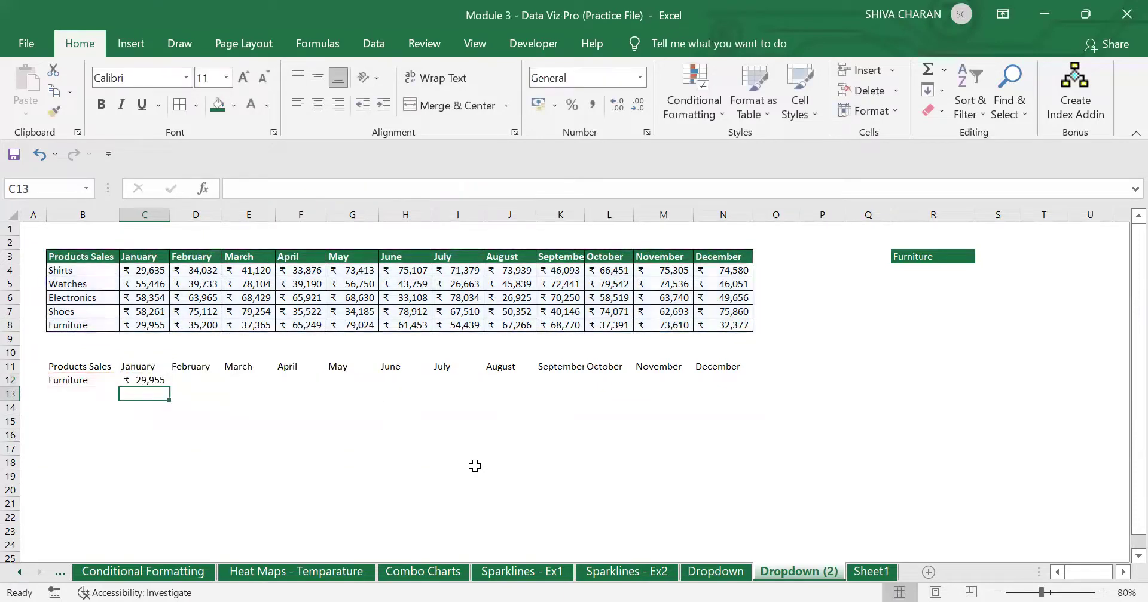
# Check the C12 result against its month header C11, product cell B12, the dropdown in R3 and the Furniture January figure in C8
pyautogui.click(131, 371)
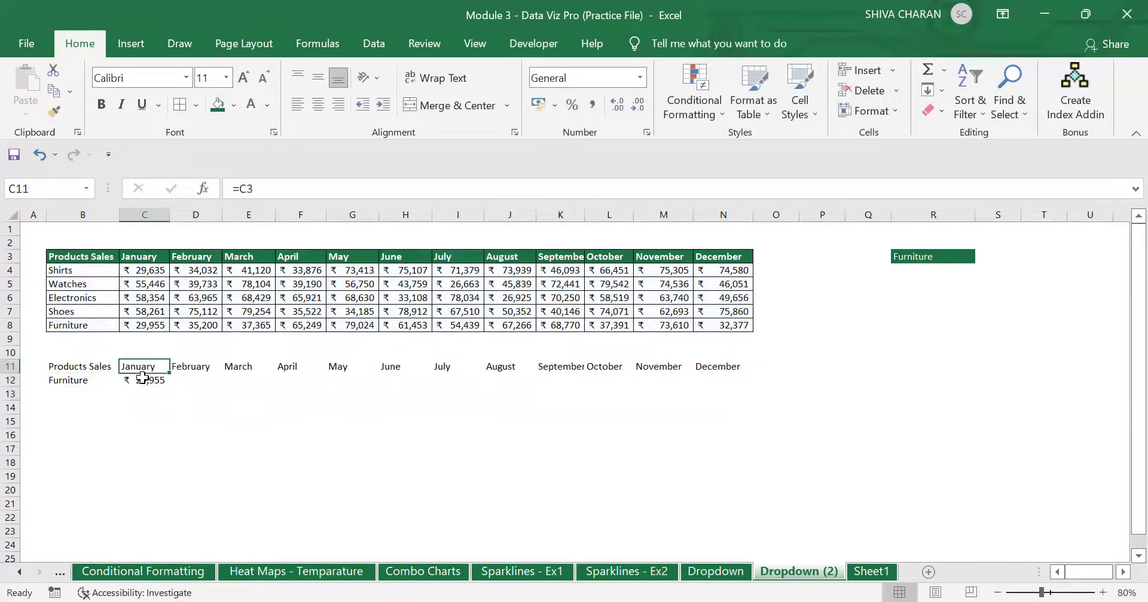
pyautogui.click(137, 381)
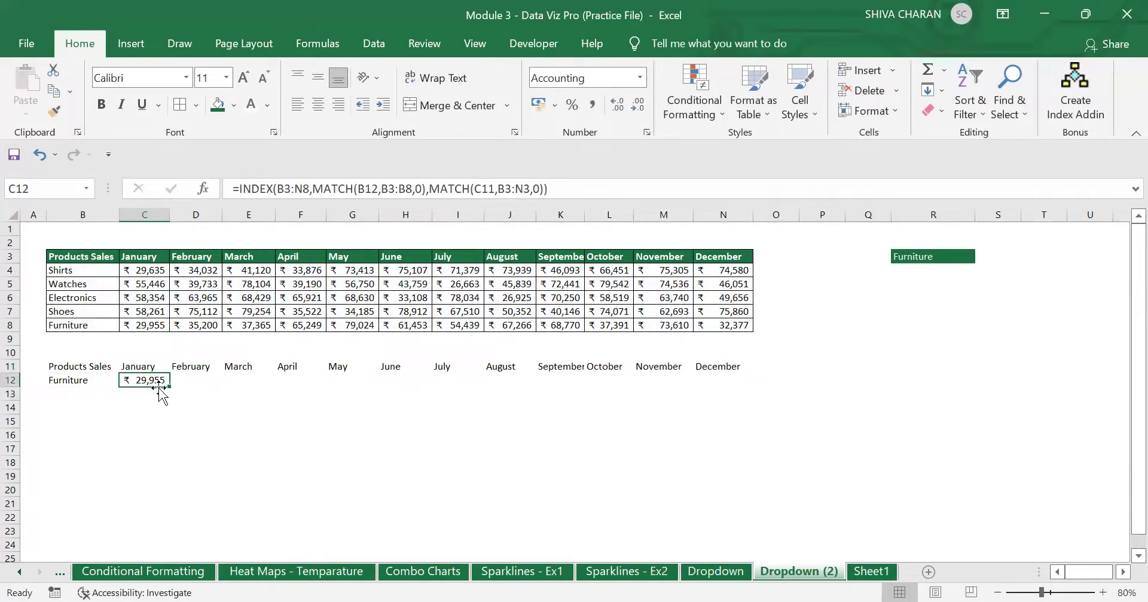
pyautogui.click(72, 383)
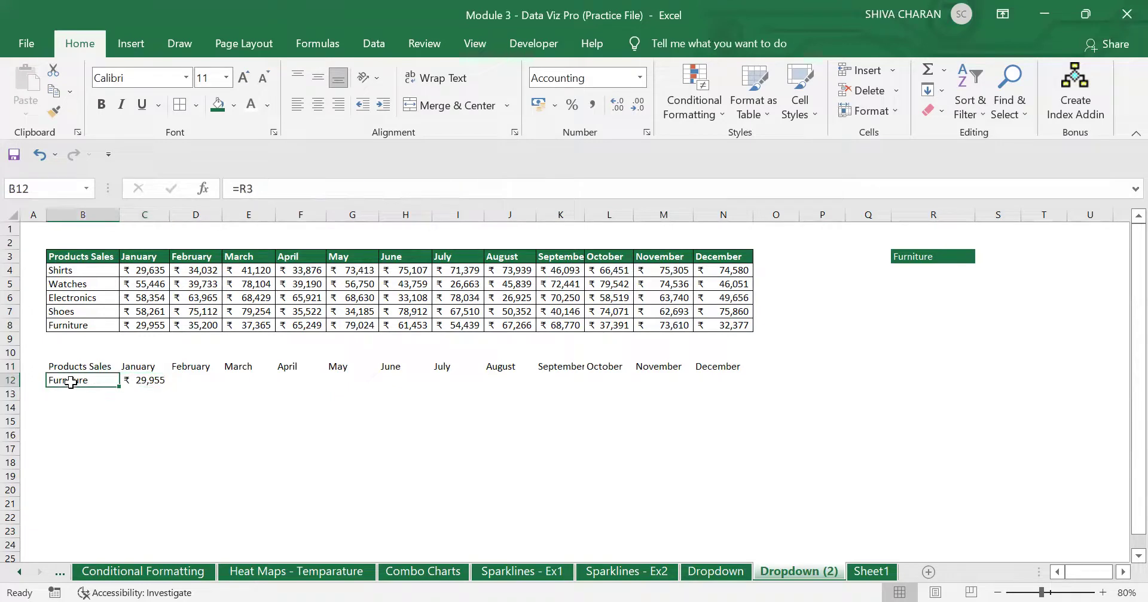
pyautogui.click(139, 382)
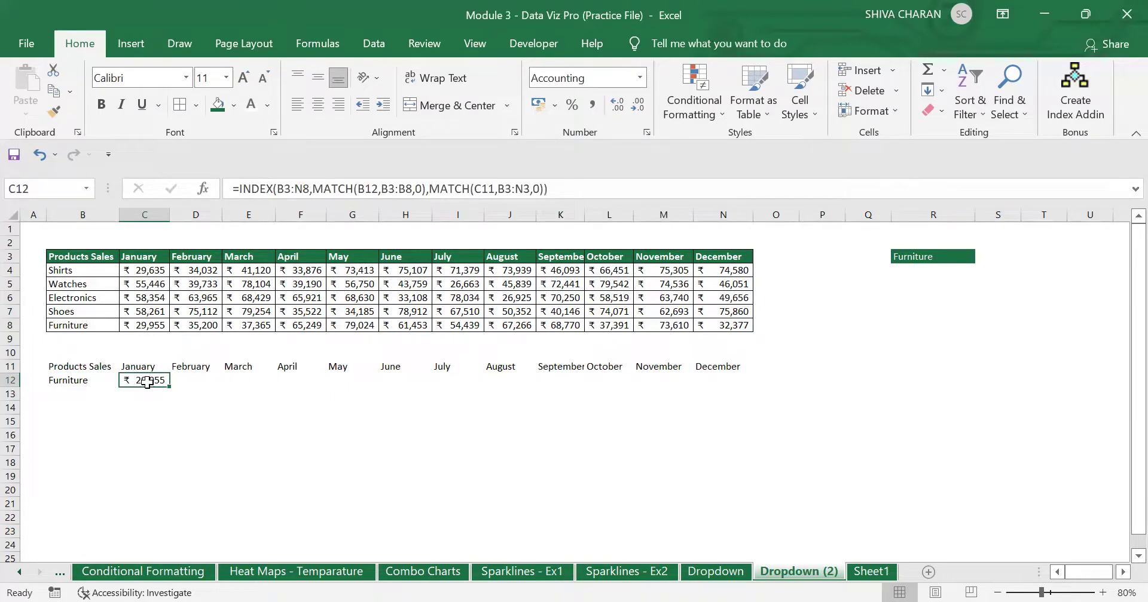
pyautogui.click(148, 325)
pyautogui.click(151, 383)
pyautogui.click(954, 259)
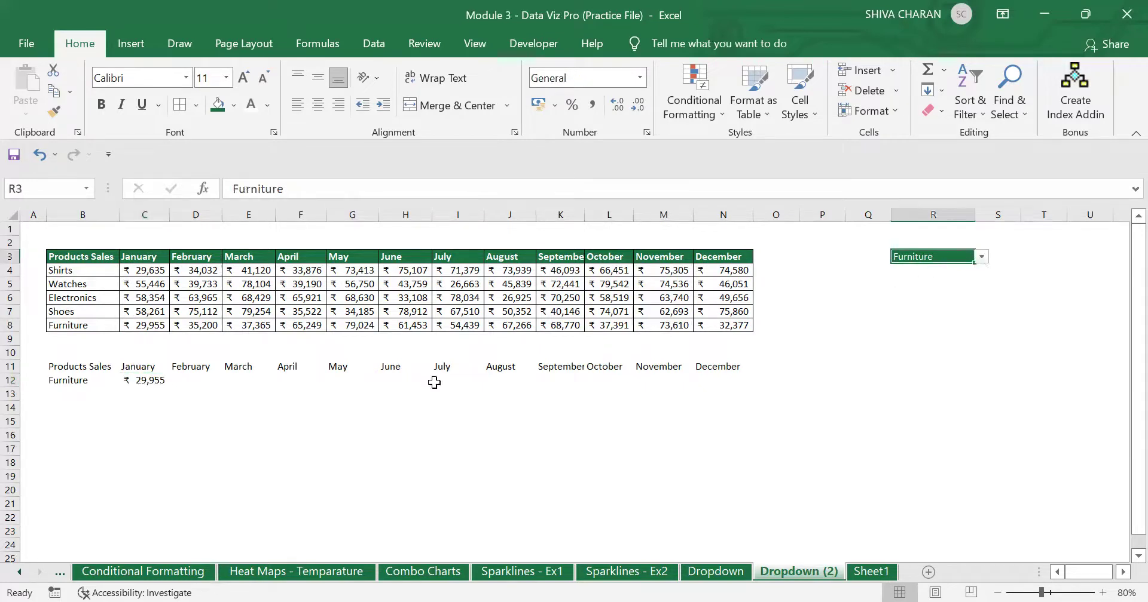
pyautogui.click(151, 381)
pyautogui.click(82, 382)
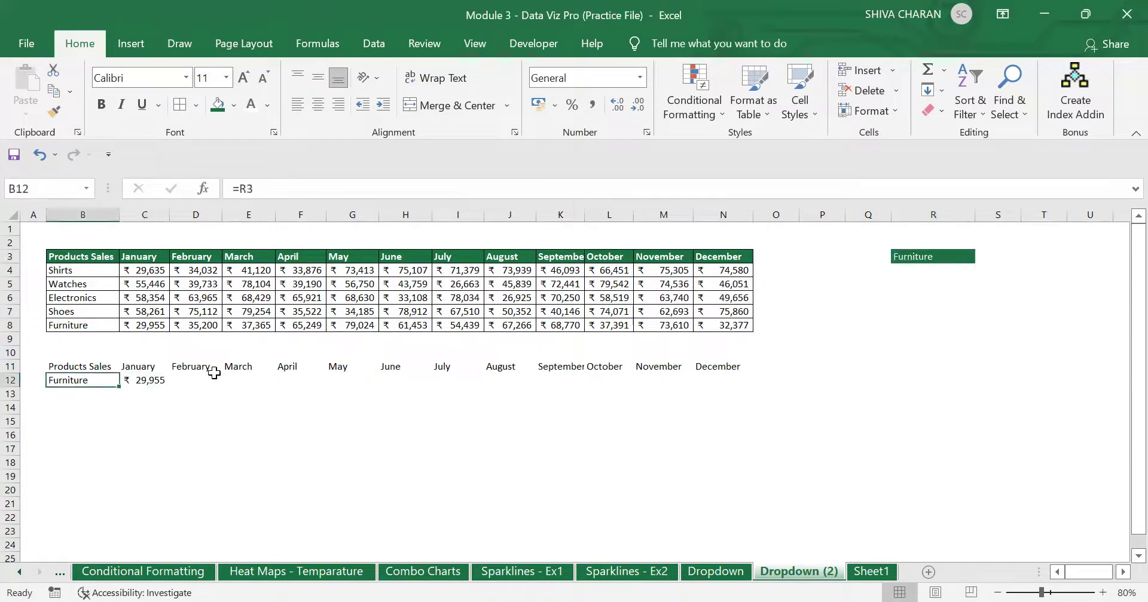
# Choose Shoes in the R3 product dropdown and compare C12 with the Shoes January sales in C7
pyautogui.click(973, 257)
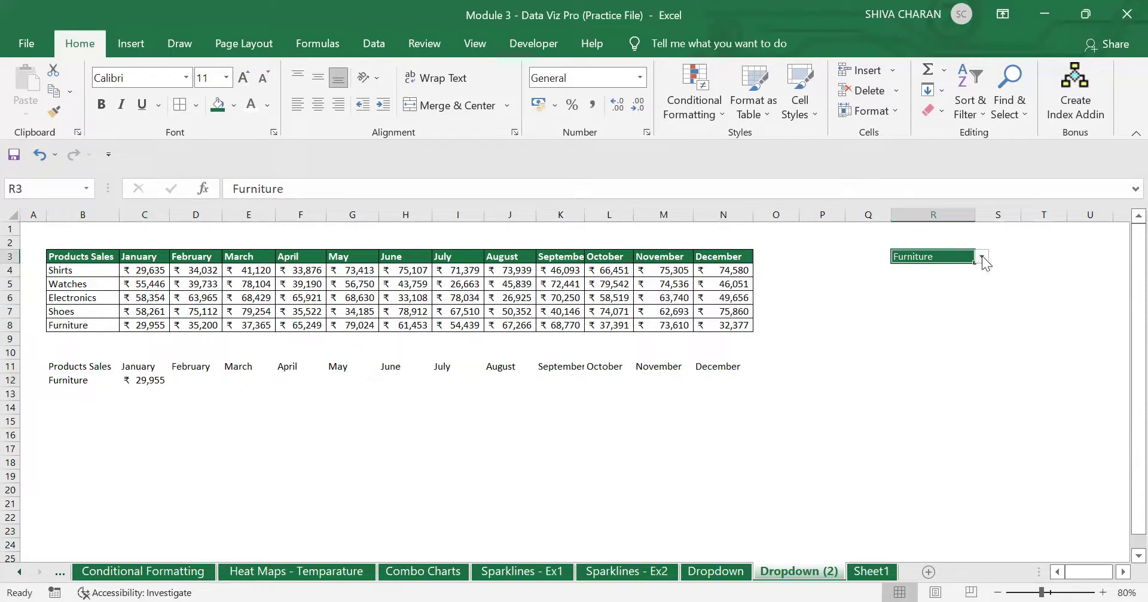
pyautogui.click(981, 257)
pyautogui.click(951, 300)
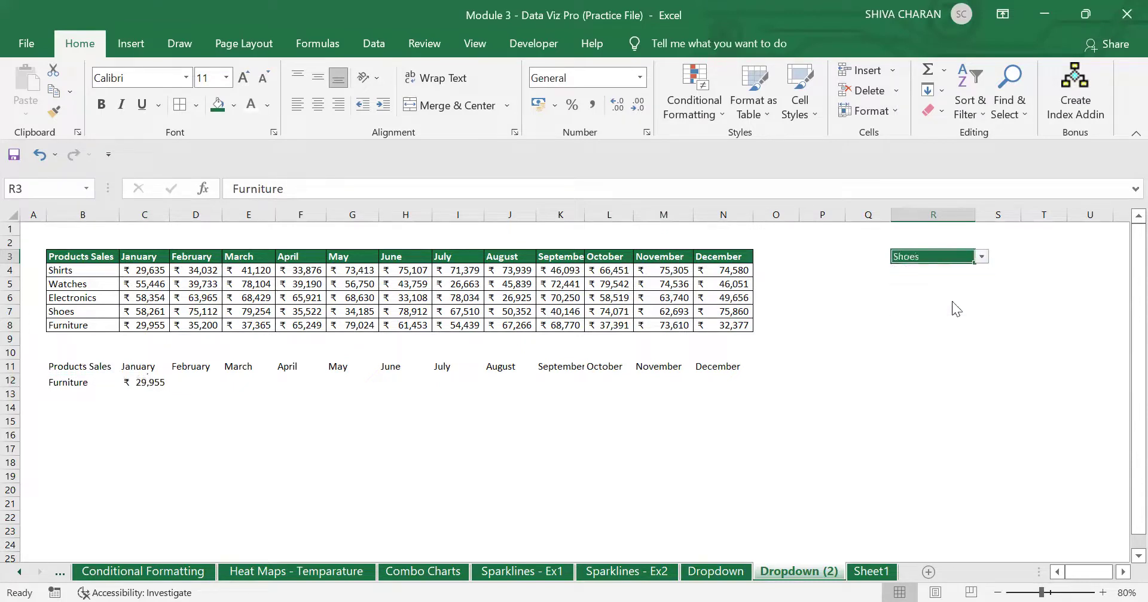
pyautogui.click(153, 385)
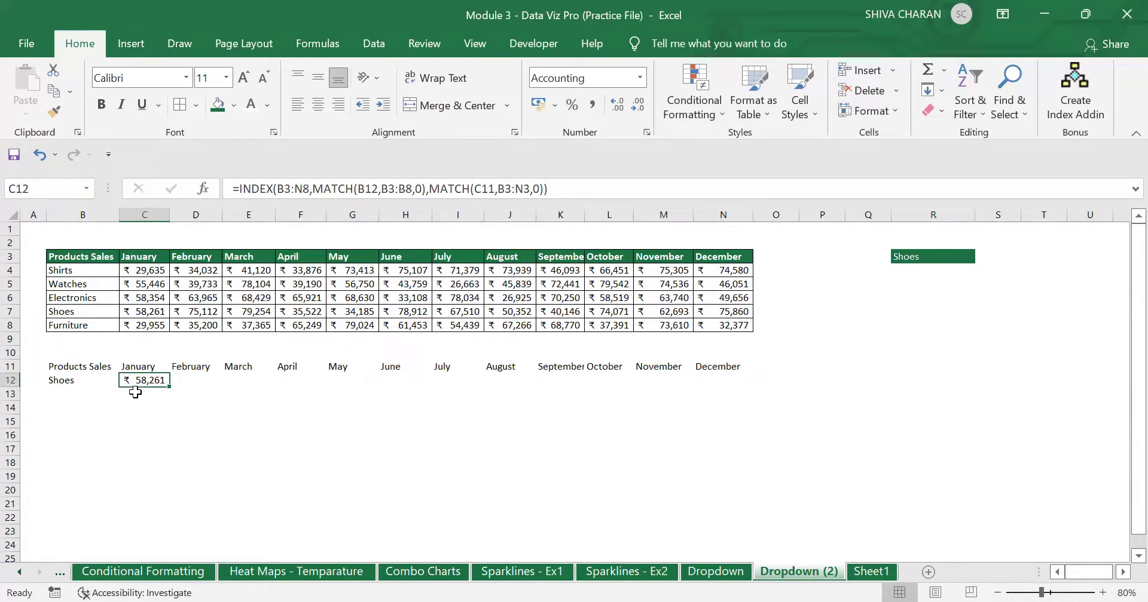
pyautogui.click(146, 311)
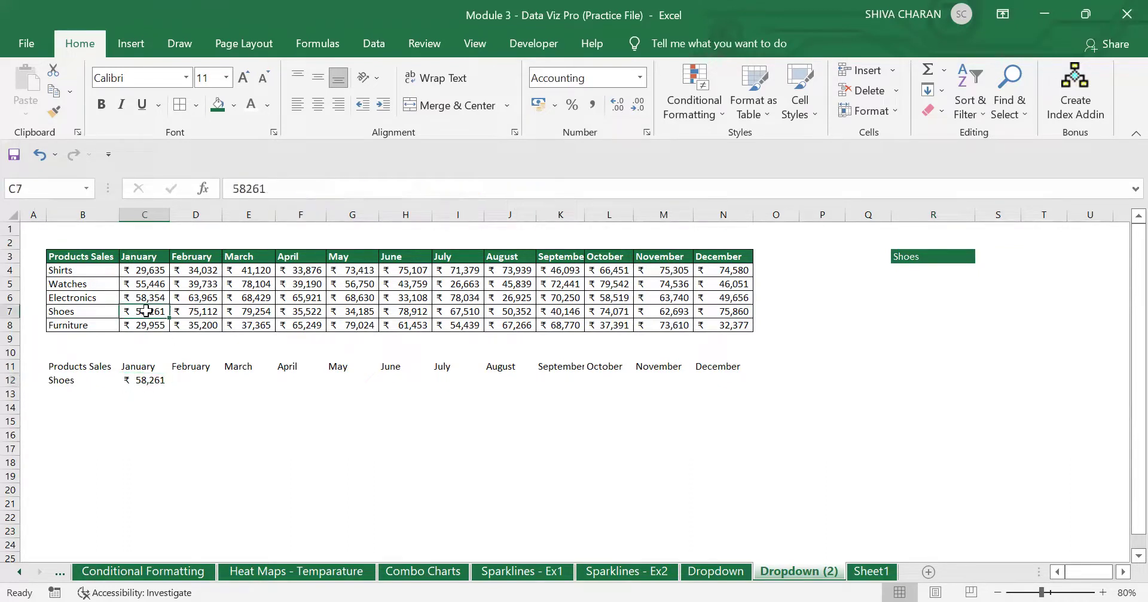
pyautogui.click(153, 380)
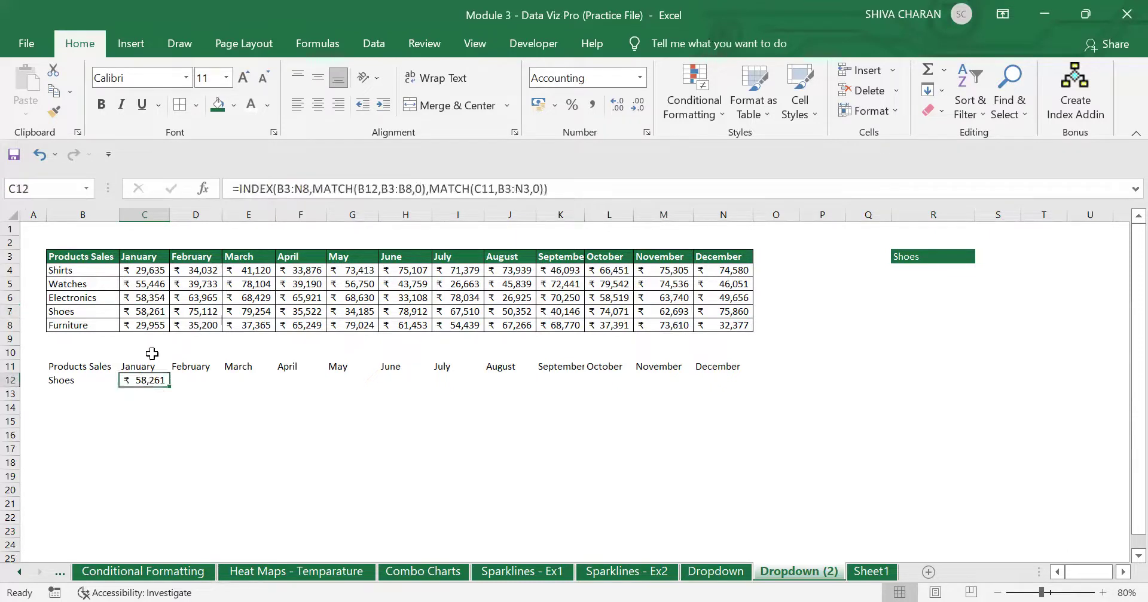
pyautogui.click(155, 308)
pyautogui.click(154, 380)
# Review the blank February to December cells D12:N12 and the cell references used in the C12 formula
pyautogui.moveTo(184, 380); pyautogui.dragTo(696, 378)
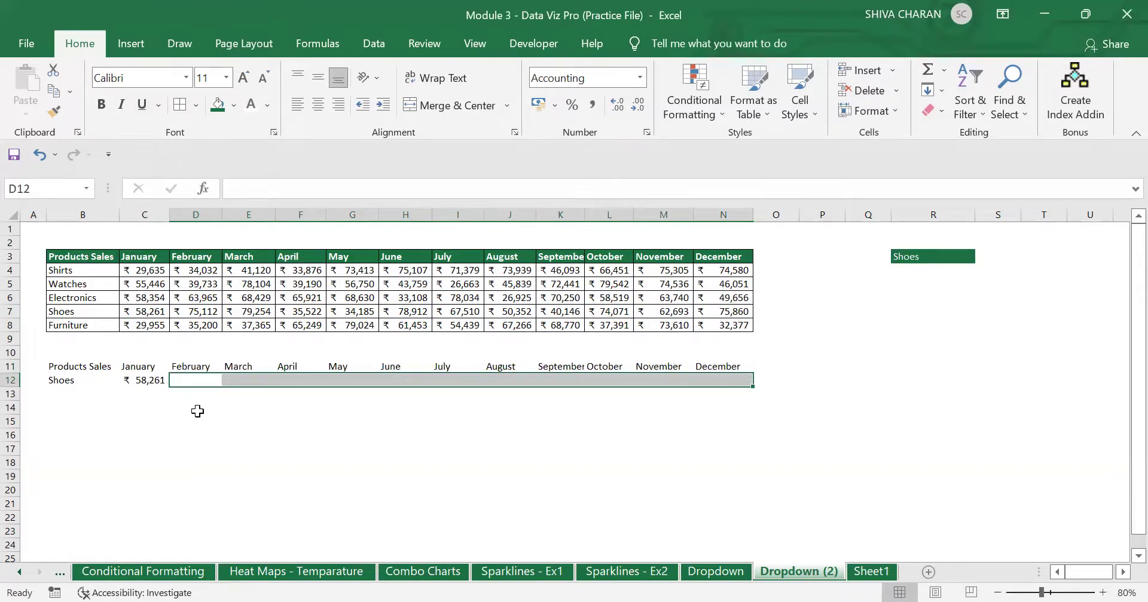
pyautogui.click(154, 380)
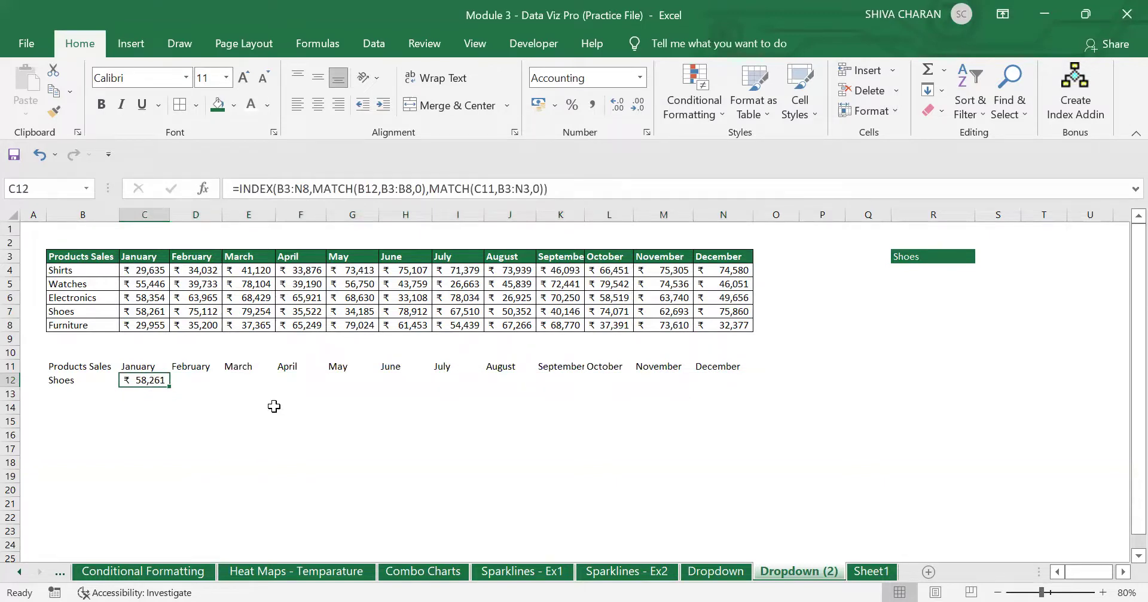
pyautogui.click(189, 381)
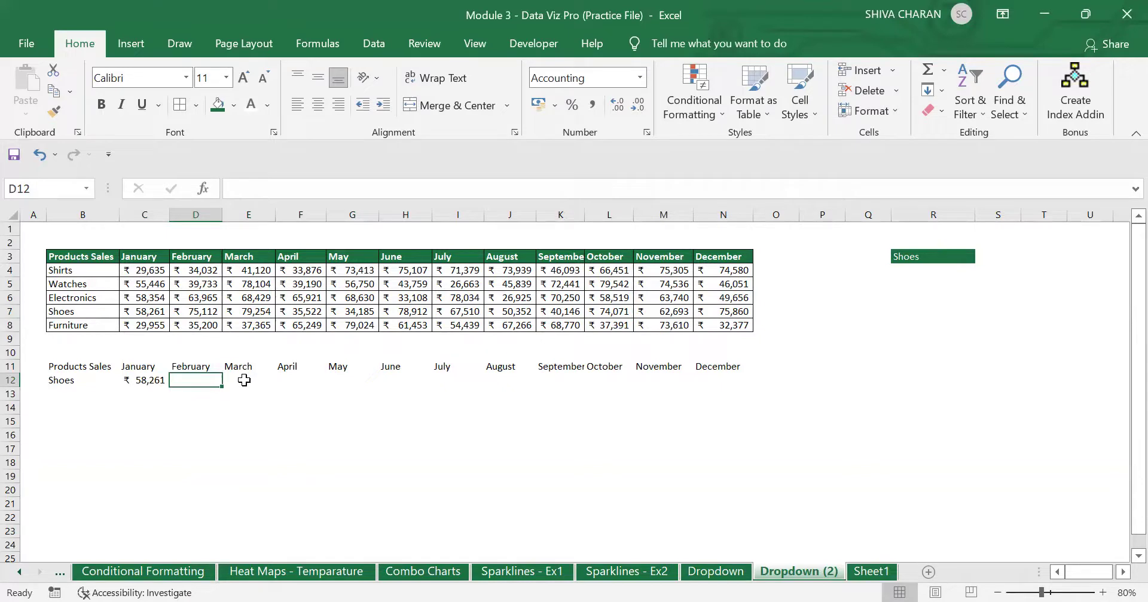
pyautogui.click(154, 380)
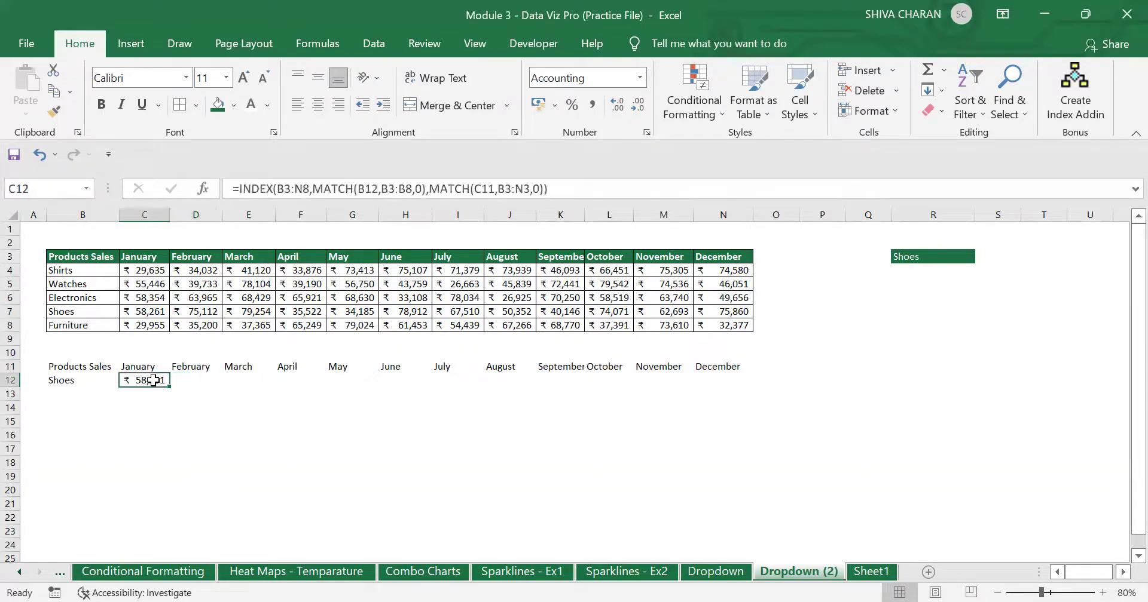
pyautogui.click(720, 382)
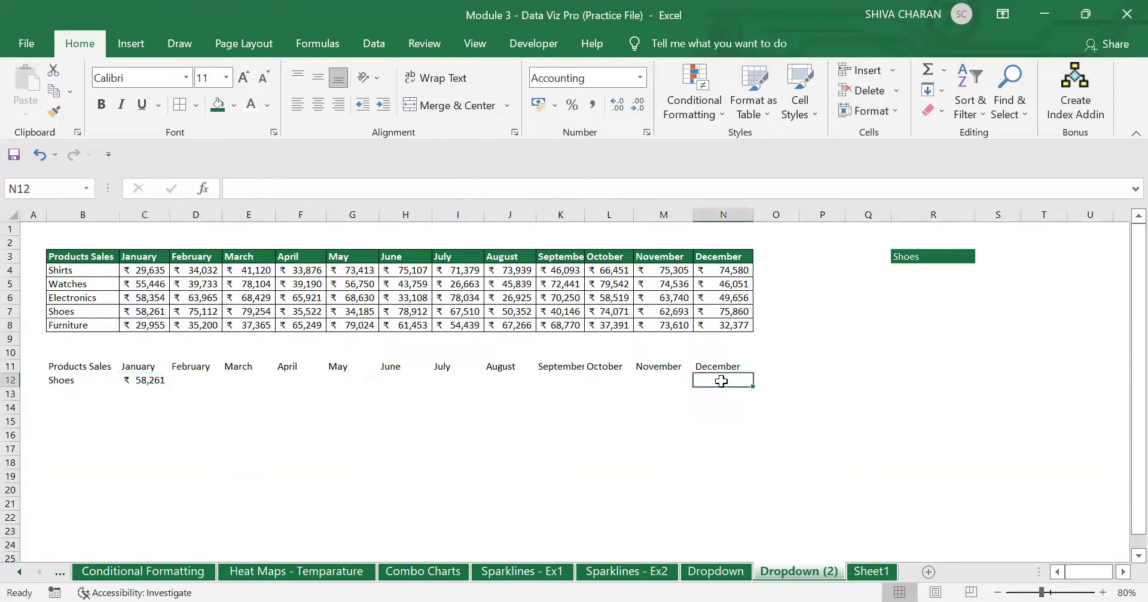
pyautogui.moveTo(721, 381); pyautogui.dragTo(197, 381)
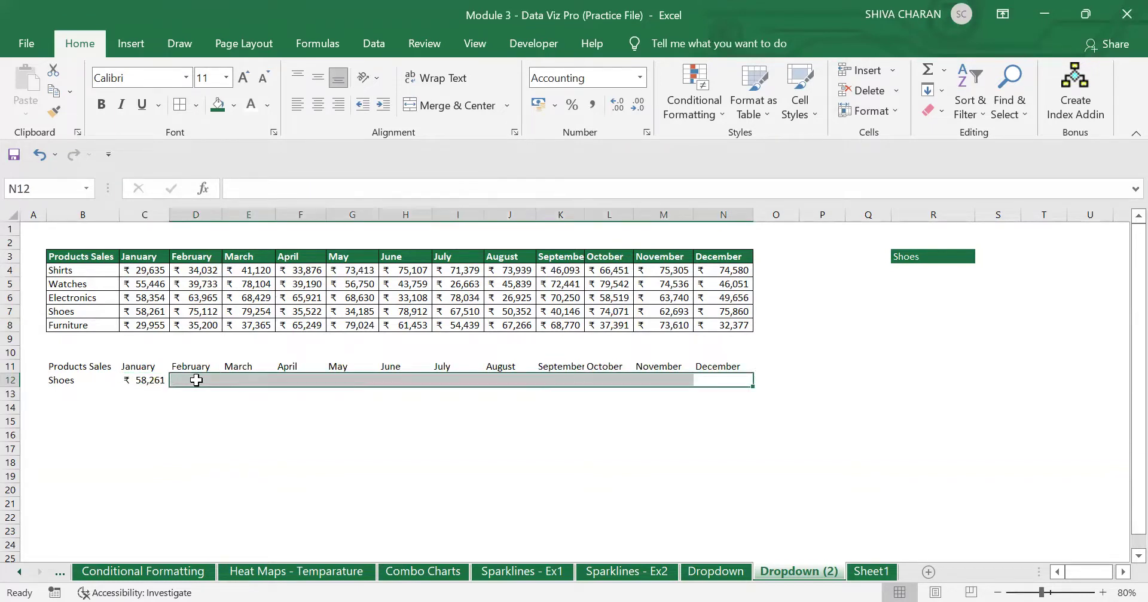
pyautogui.click(196, 380)
pyautogui.click(153, 384)
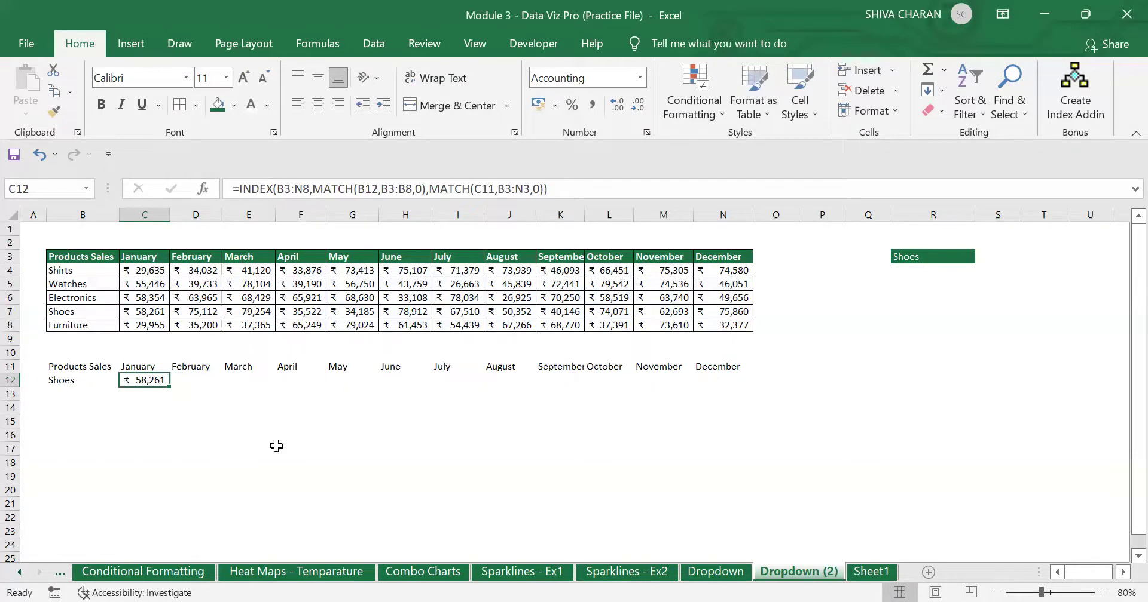
pyautogui.doubleClick(144, 381)
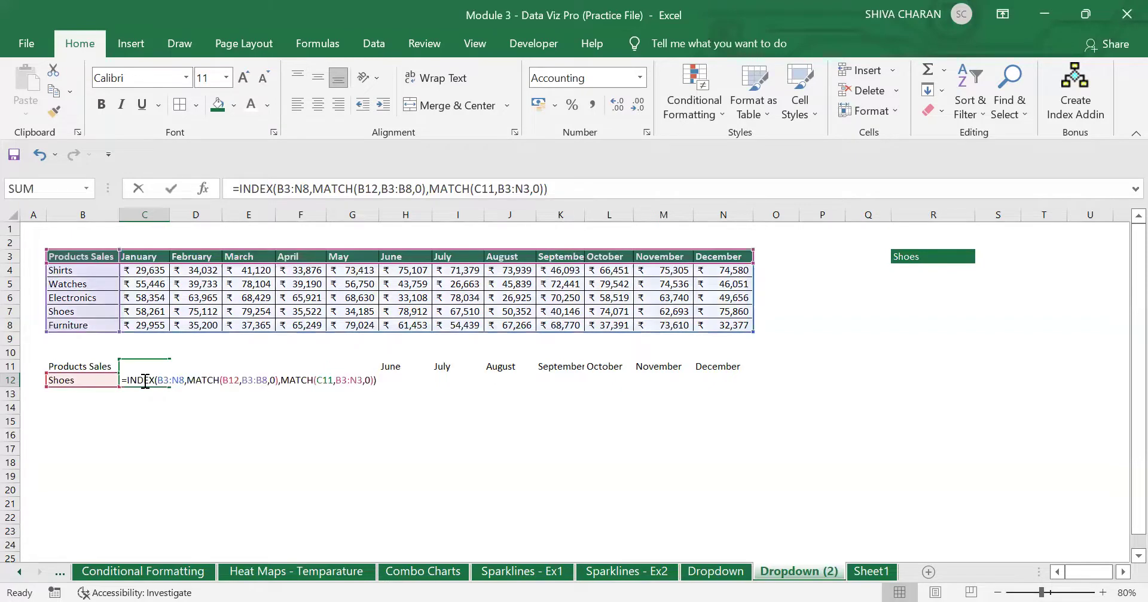
pyautogui.click(159, 381)
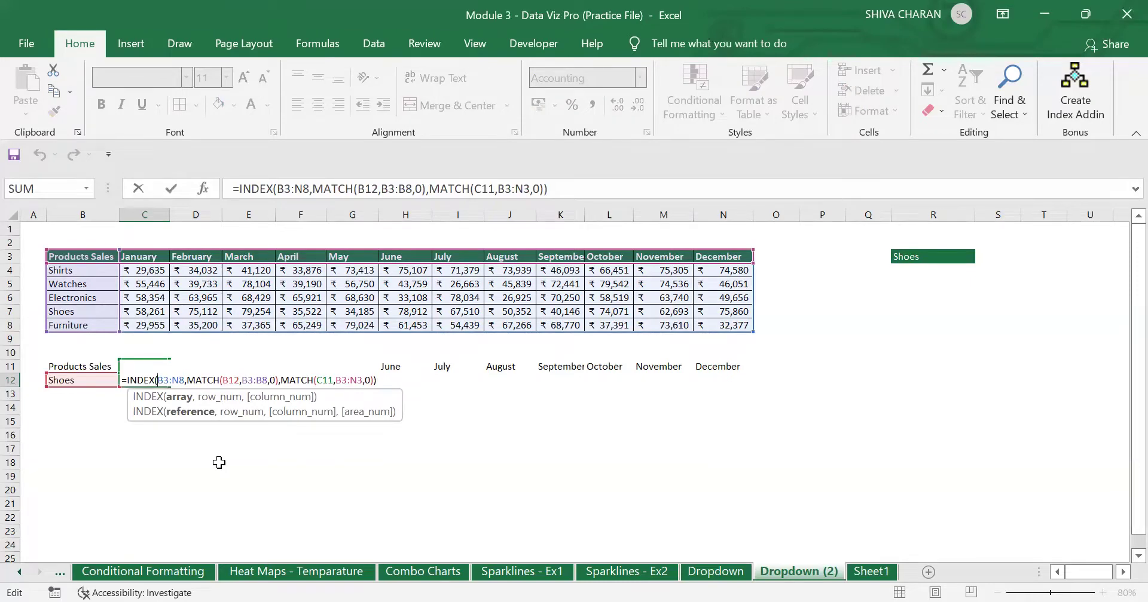
pyautogui.press('Tab')
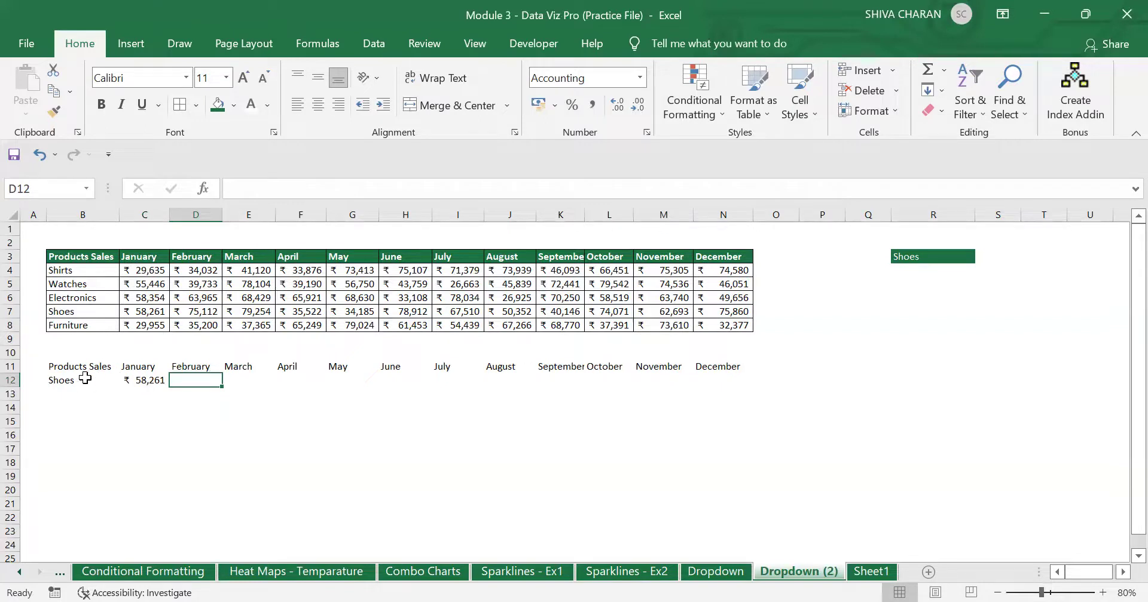
pyautogui.click(755, 374)
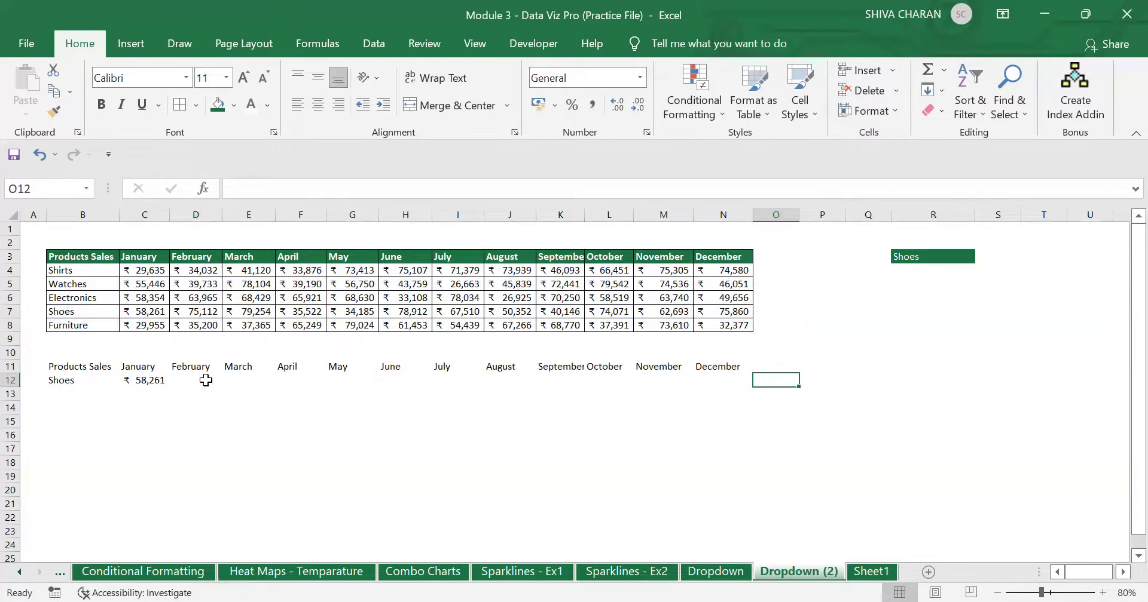
# Make the INDEX array in the C12 formula an absolute reference, $B$3:$N$8
pyautogui.click(138, 384)
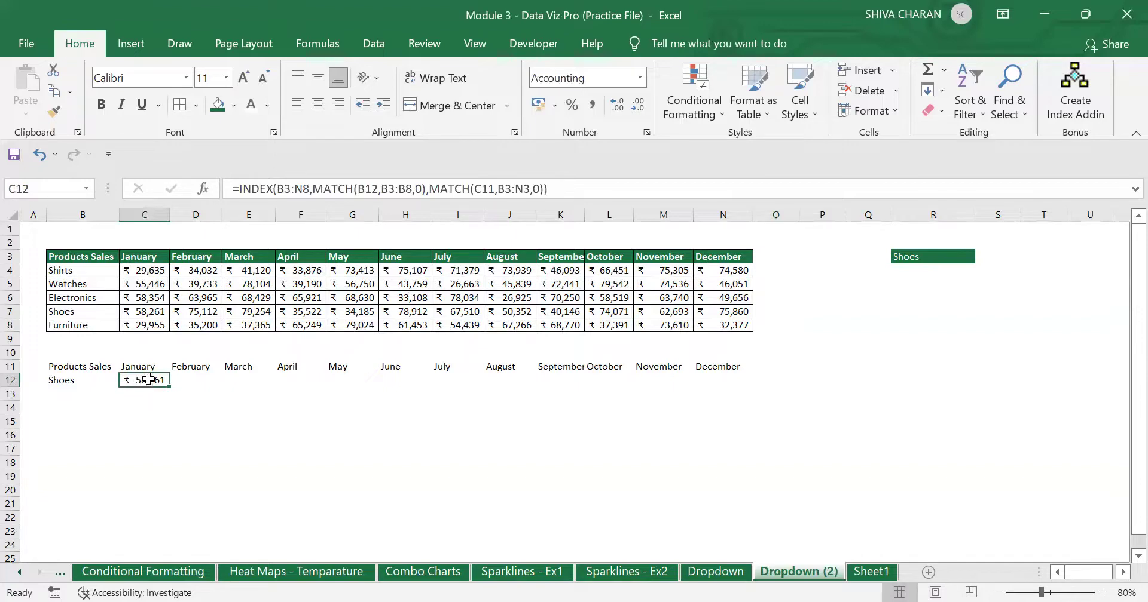
pyautogui.doubleClick(155, 381)
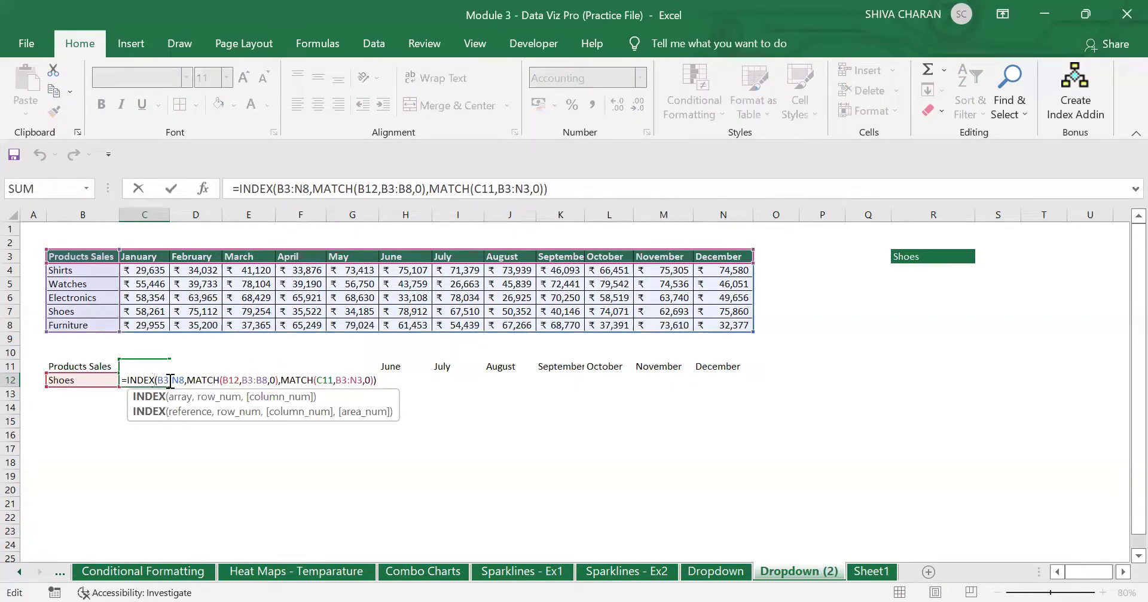
pyautogui.click(163, 381)
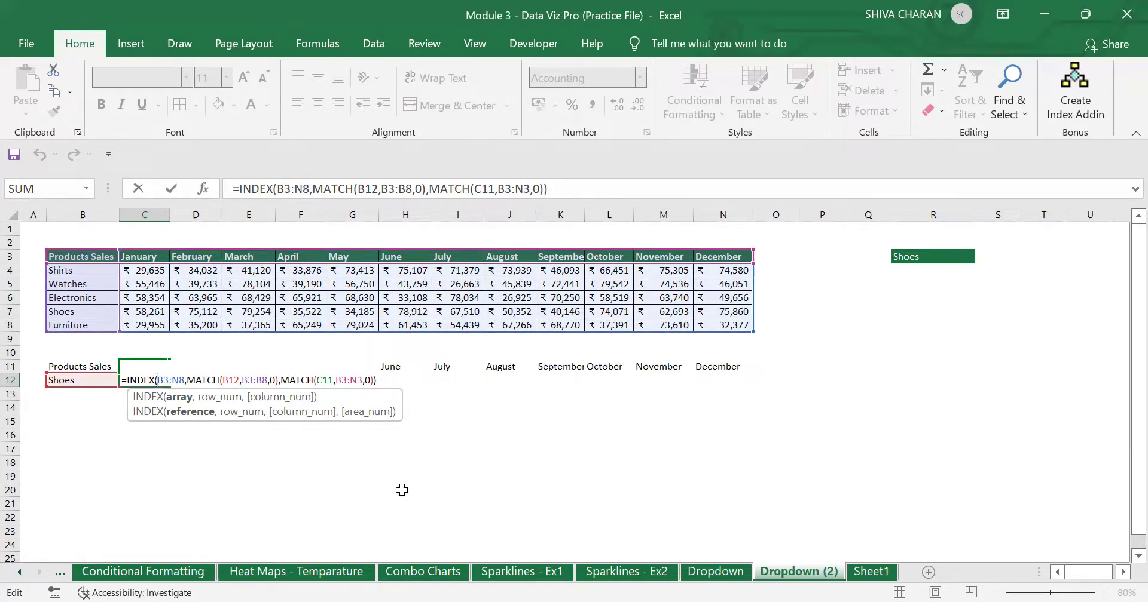
pyautogui.write('$B')
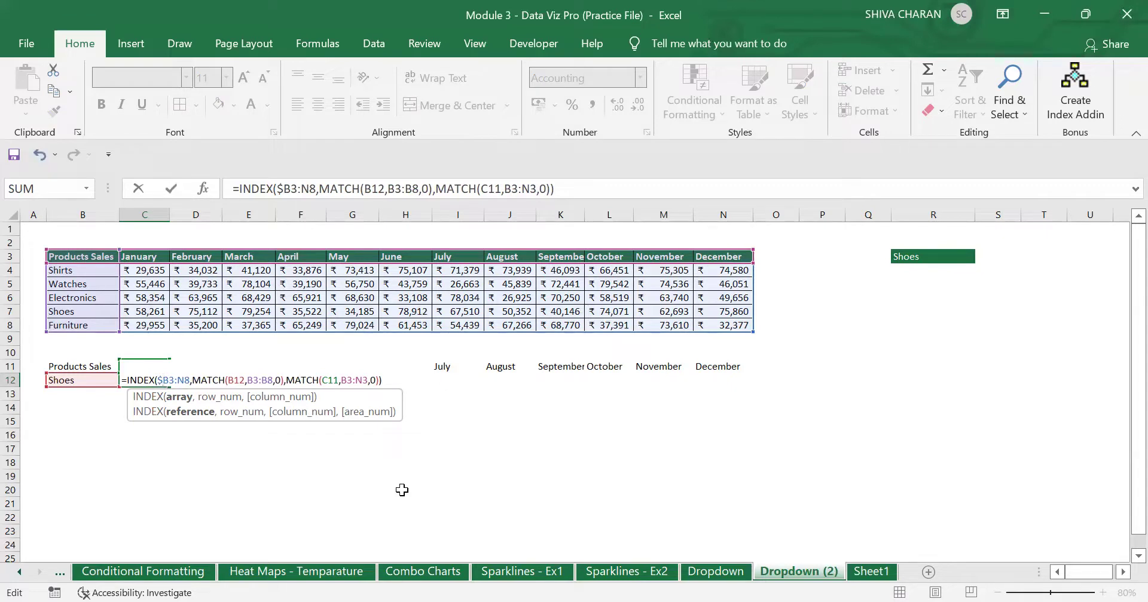
pyautogui.write('$3:')
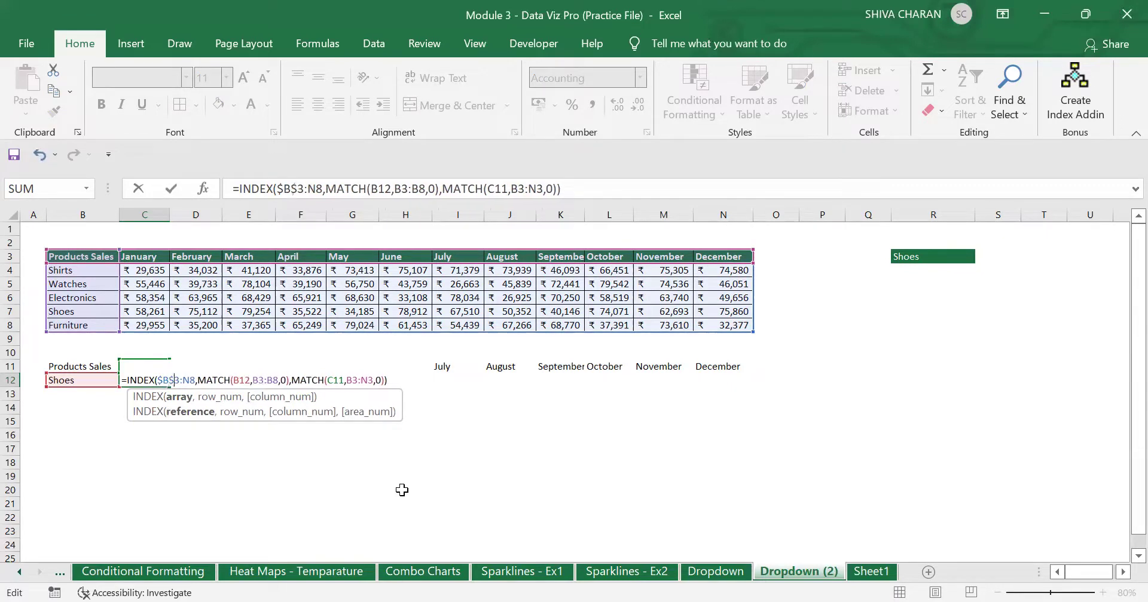
pyautogui.write('$')
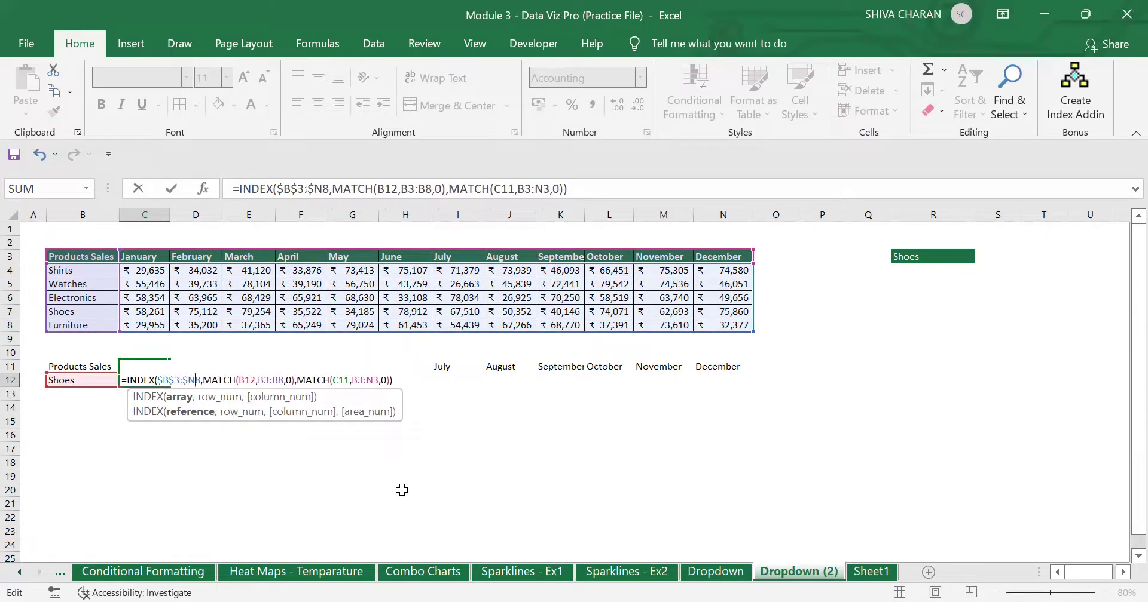
pyautogui.press('Right')
pyautogui.write('$')
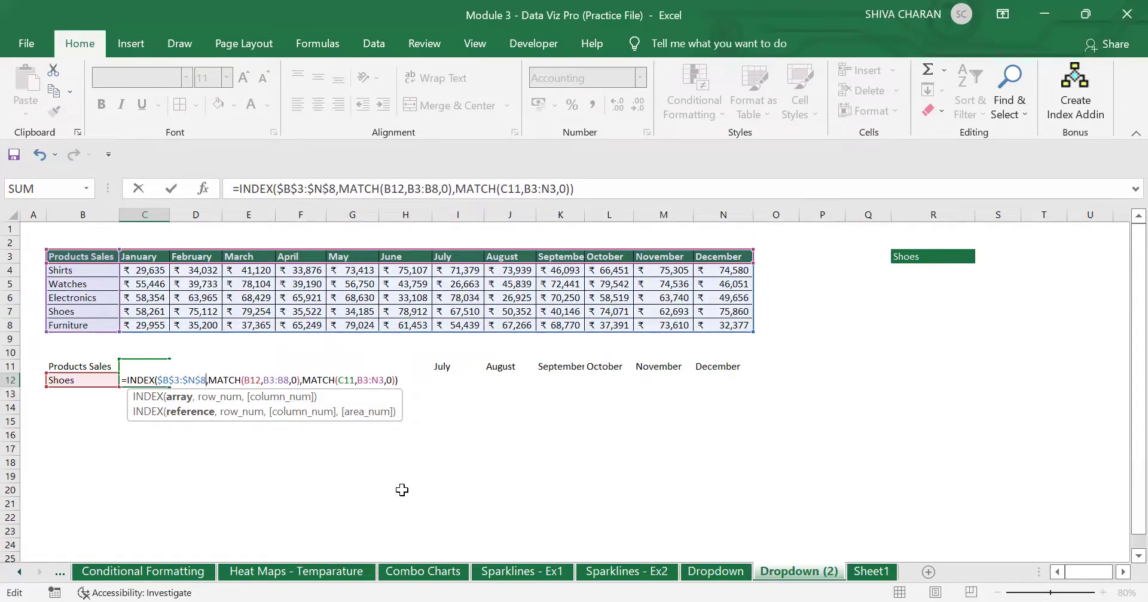
pyautogui.press('Right')
pyautogui.press('Right')
pyautogui.press('Right')
pyautogui.press('Right')
pyautogui.press('Right')
pyautogui.press('Right')
pyautogui.press('Right')
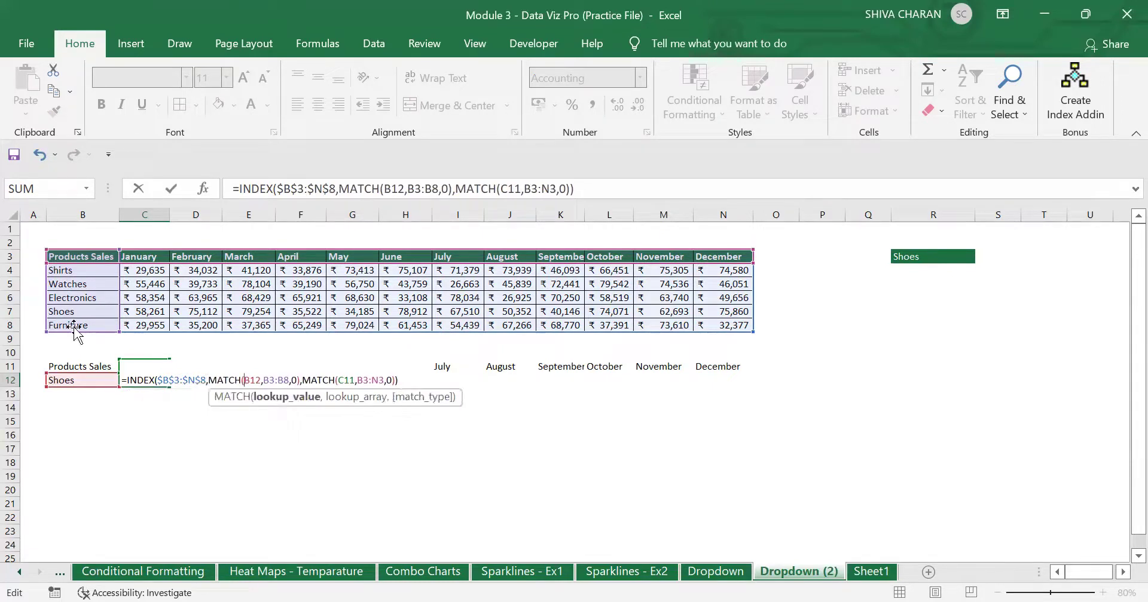
pyautogui.click(209, 380)
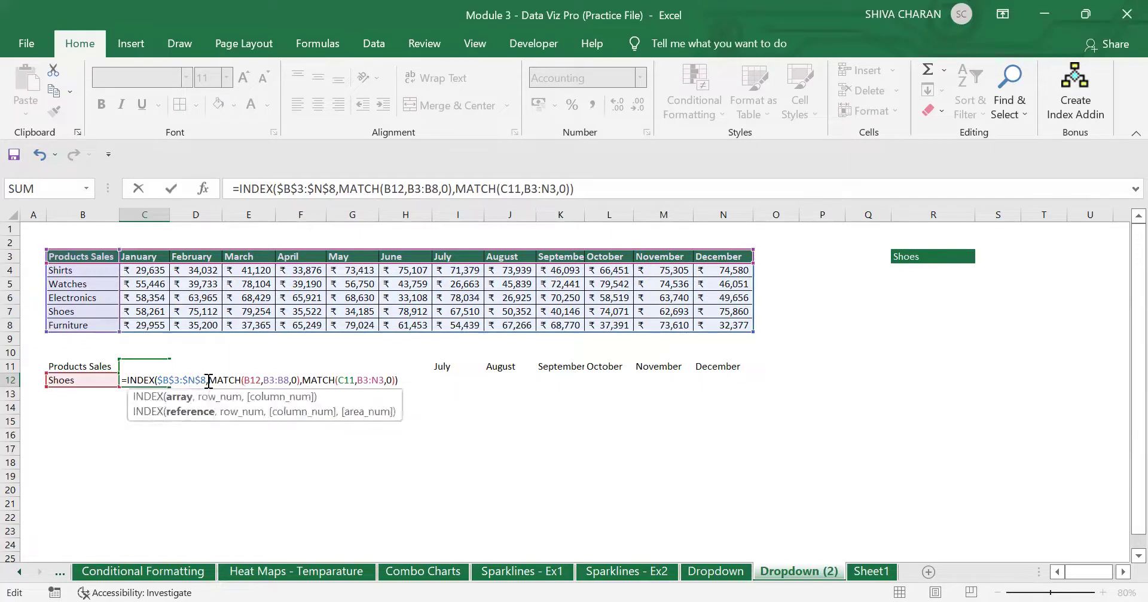
pyautogui.moveTo(209, 381); pyautogui.dragTo(157, 381)
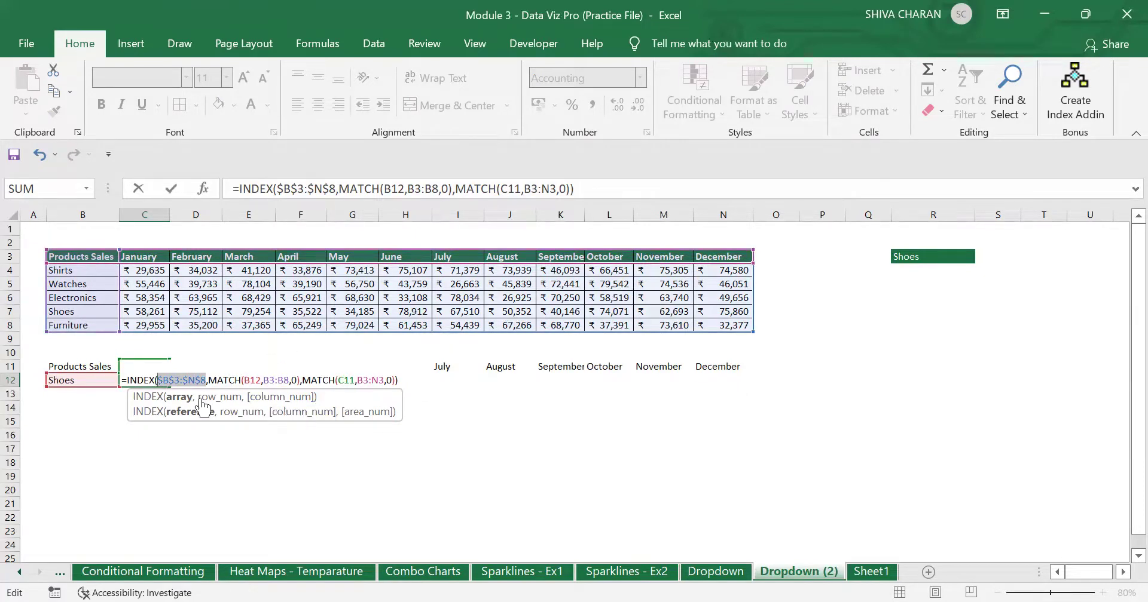
# Make the first MATCH's lookup value in C12 absolute as $B$12
pyautogui.click(242, 381)
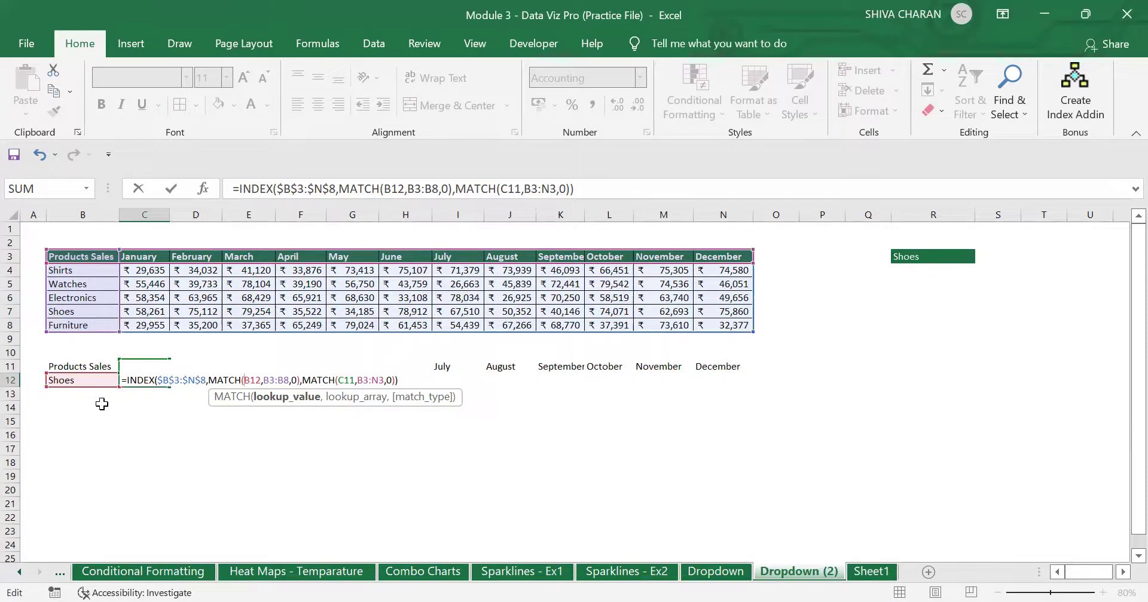
pyautogui.write('$')
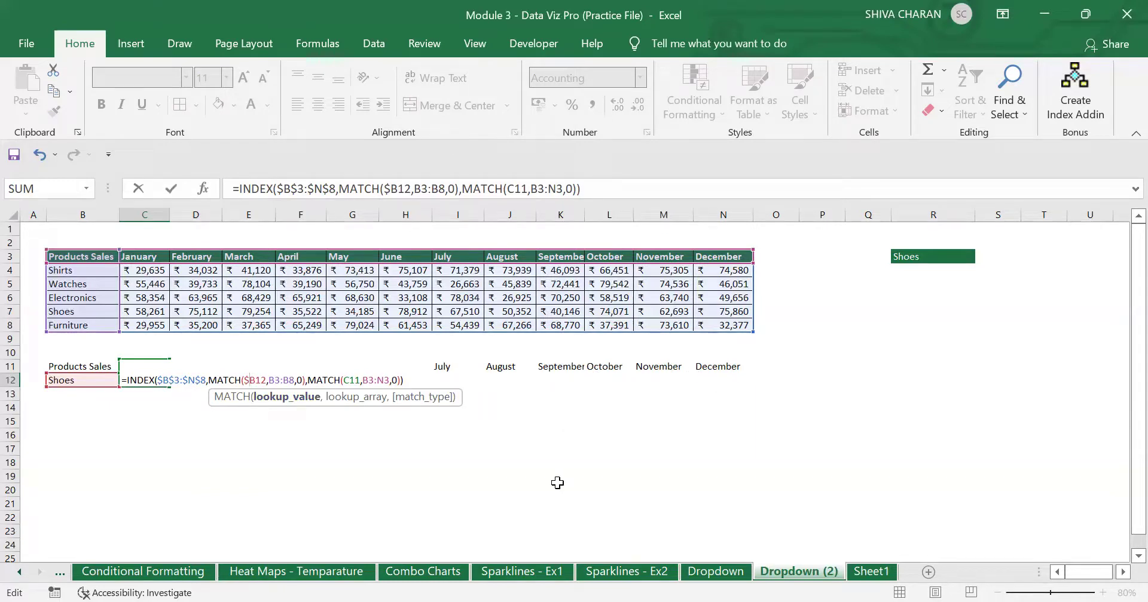
pyautogui.write('$')
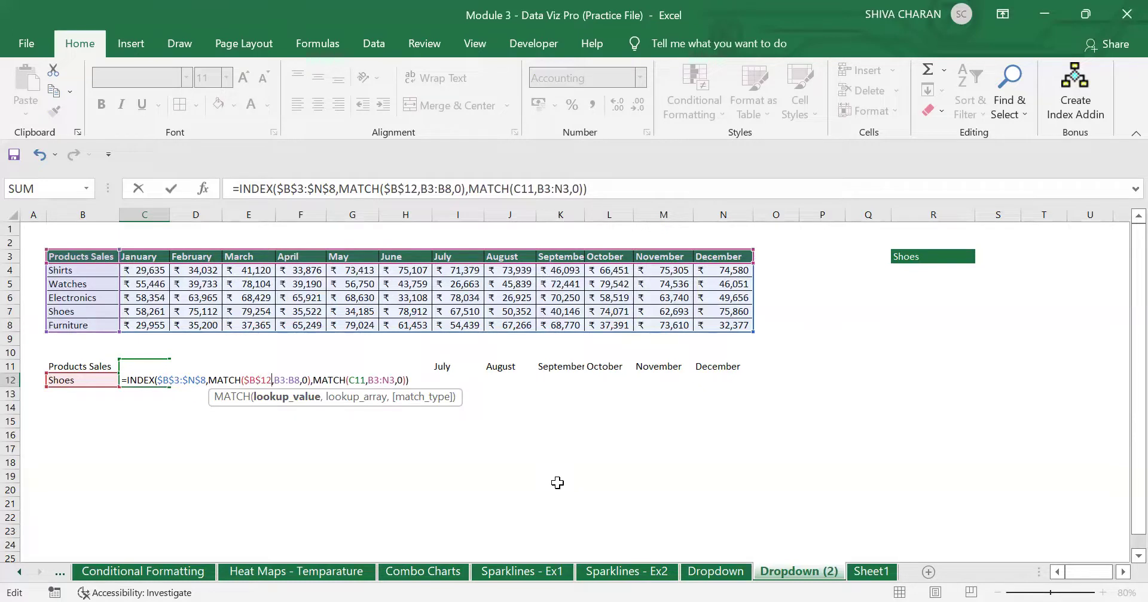
# Lock the first MATCH's lookup array in C12 as $B$3:$B$8
pyautogui.press('Right')
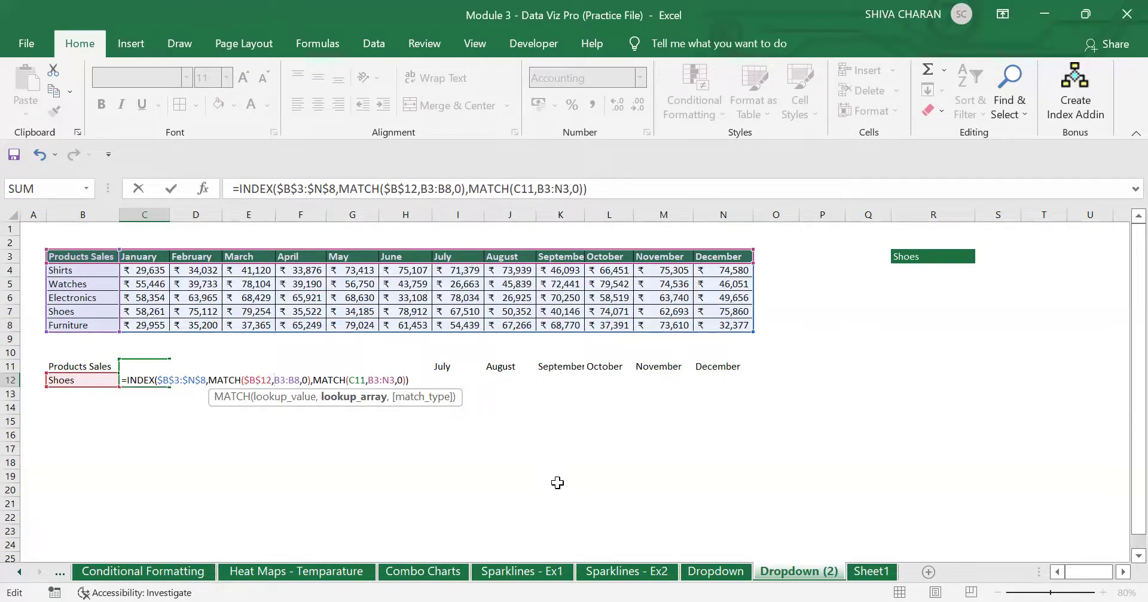
pyautogui.write('$B')
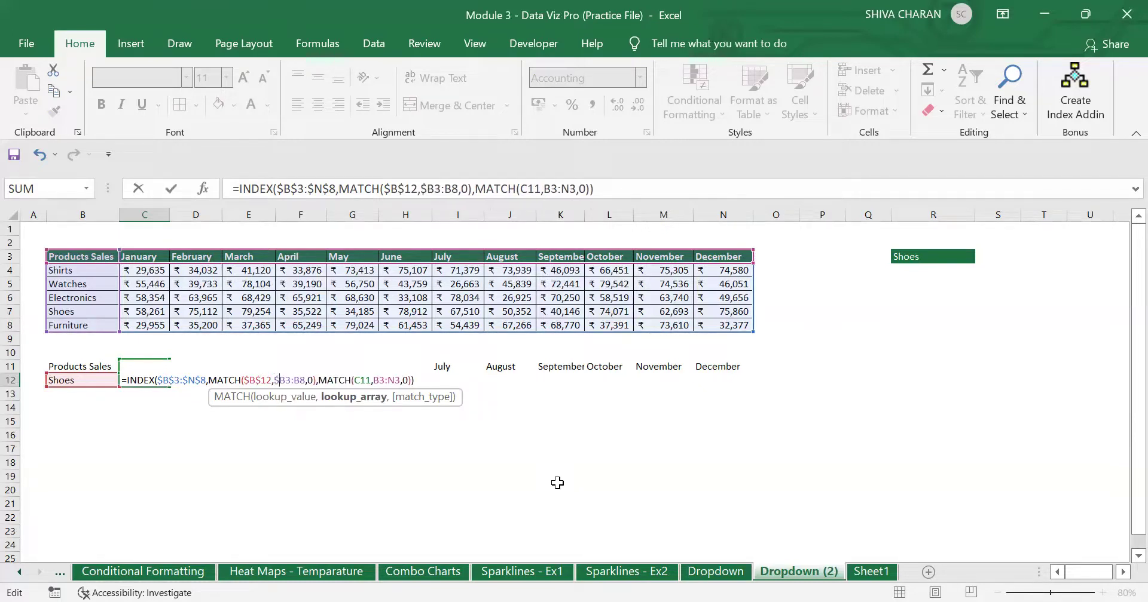
pyautogui.write('$3:')
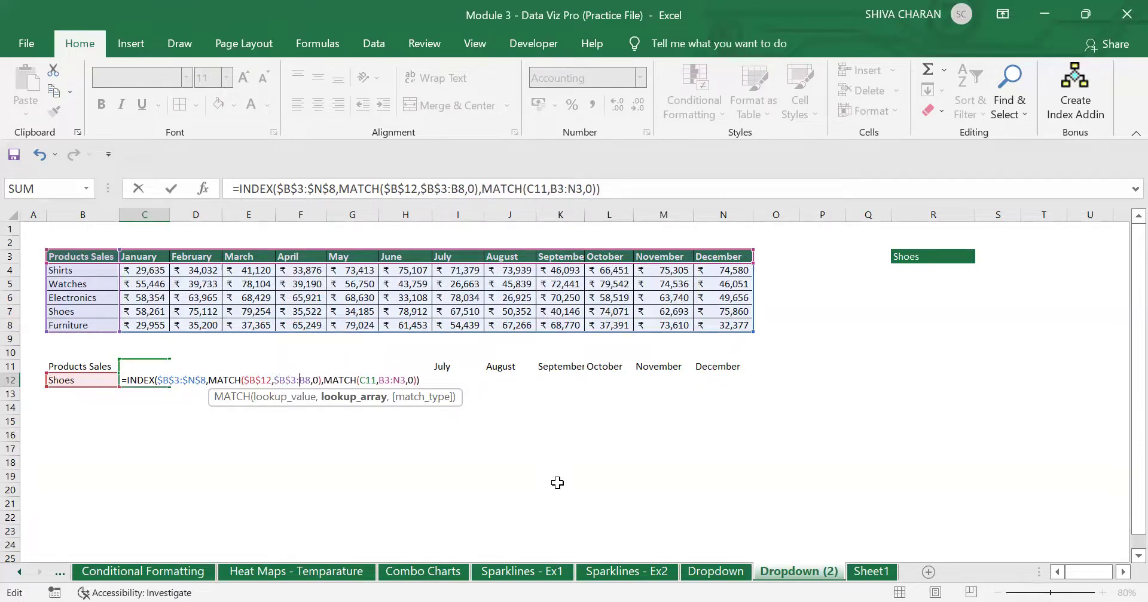
pyautogui.write('$')
pyautogui.press('Right')
pyautogui.write('$')
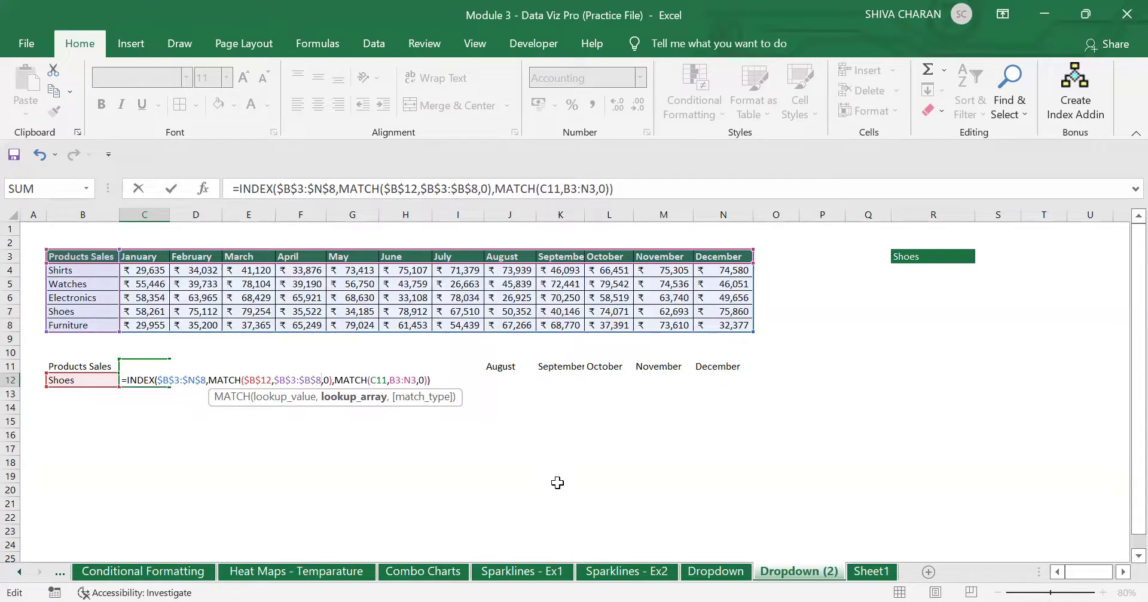
# Examine the relative C11 lookup value in the second MATCH of the C12 formula
pyautogui.press('Right')
pyautogui.press('Right')
pyautogui.press('Right')
pyautogui.press('Right')
pyautogui.press('Right')
pyautogui.press('Right')
pyautogui.press('Right')
pyautogui.press('Right')
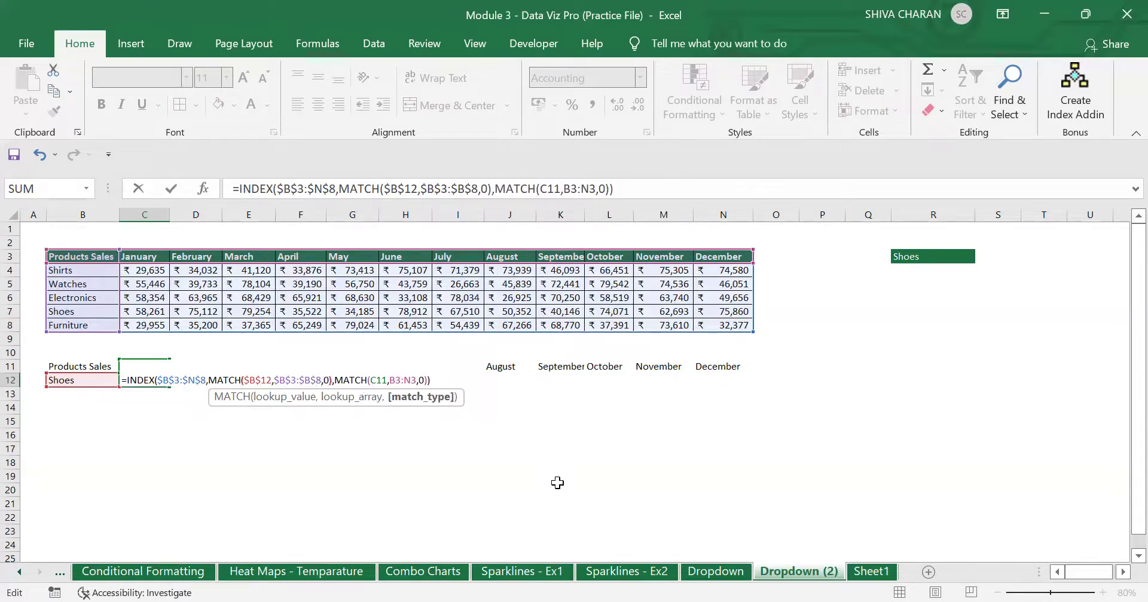
pyautogui.press('Right')
pyautogui.press('Right')
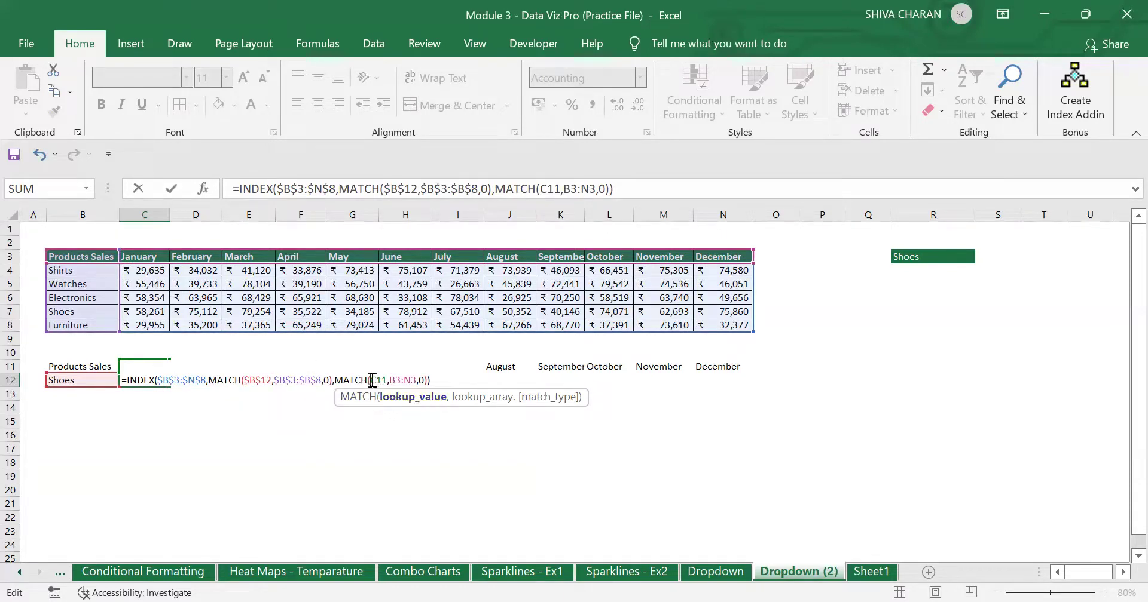
pyautogui.moveTo(370, 380); pyautogui.dragTo(385, 380)
pyautogui.click(373, 376)
pyautogui.moveTo(372, 380); pyautogui.dragTo(383, 380)
# Lock the second MATCH's lookup array as $B$3:$N$3, leave C11 relative, and commit the C12 formula
pyautogui.click(389, 380)
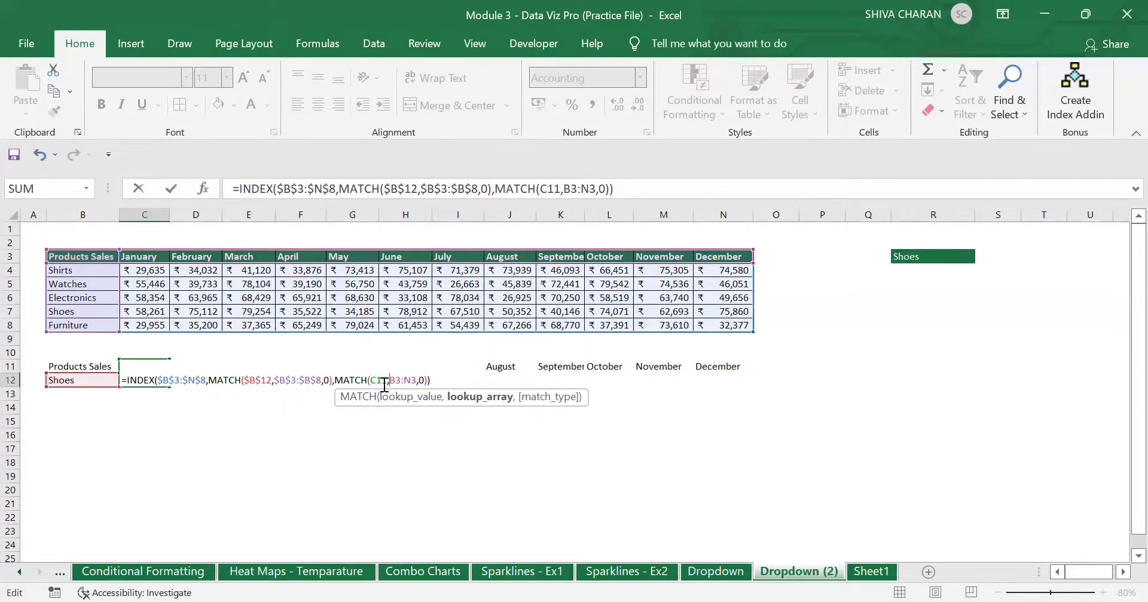
pyautogui.write('$')
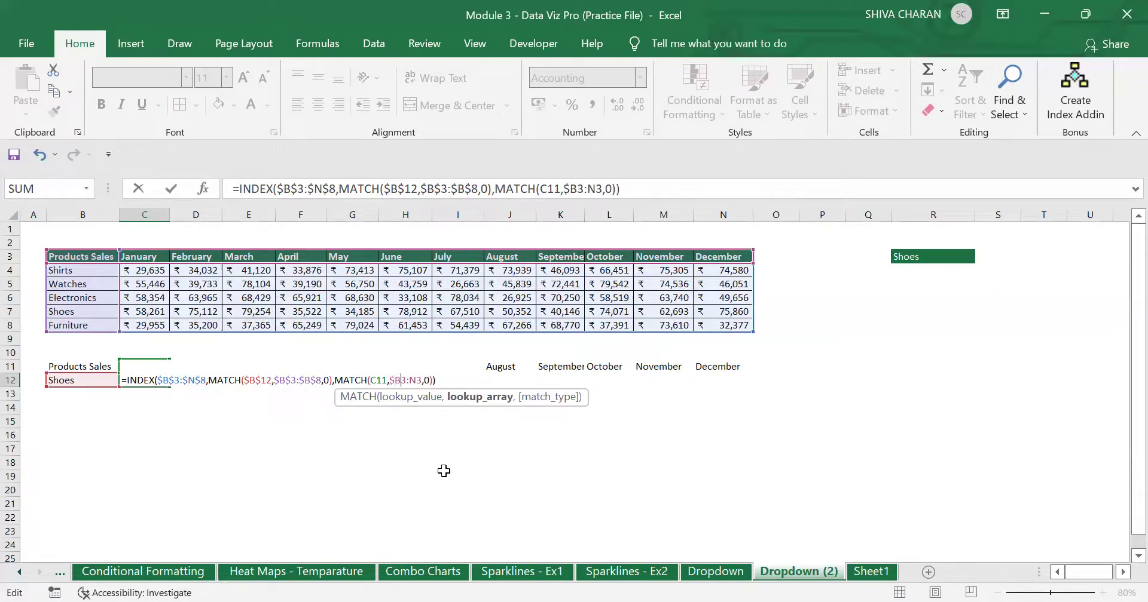
pyautogui.press('Right')
pyautogui.write('$B$')
pyautogui.press('Right')
pyautogui.write('$')
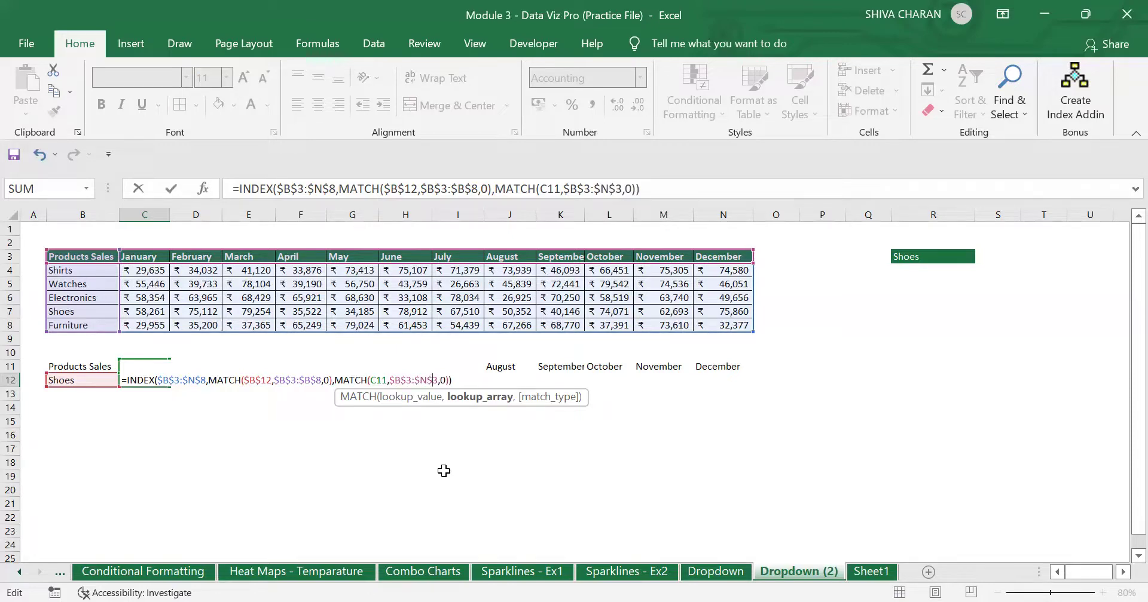
pyautogui.press('Tab')
# Fill the C12 formula across the February to December cells through N12
pyautogui.click(141, 380)
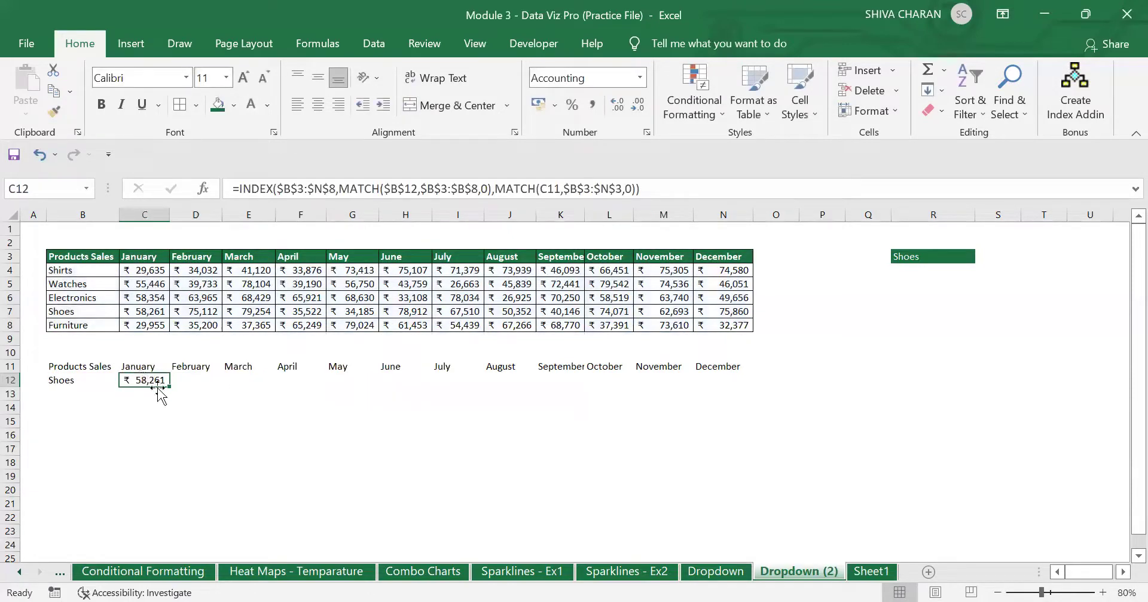
pyautogui.moveTo(170, 388); pyautogui.dragTo(741, 389)
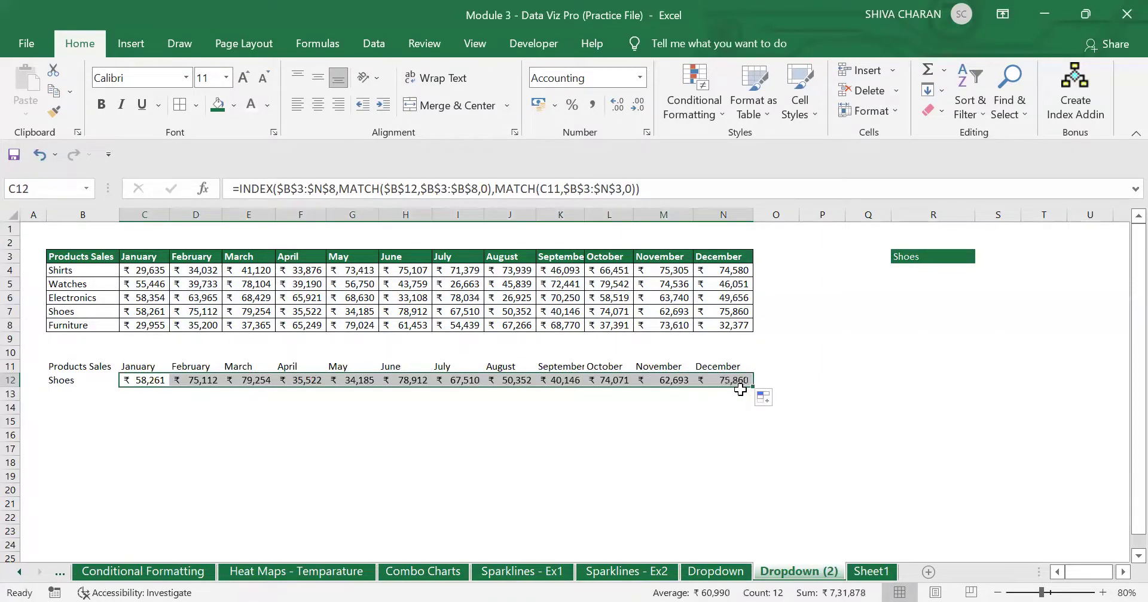
pyautogui.click(538, 423)
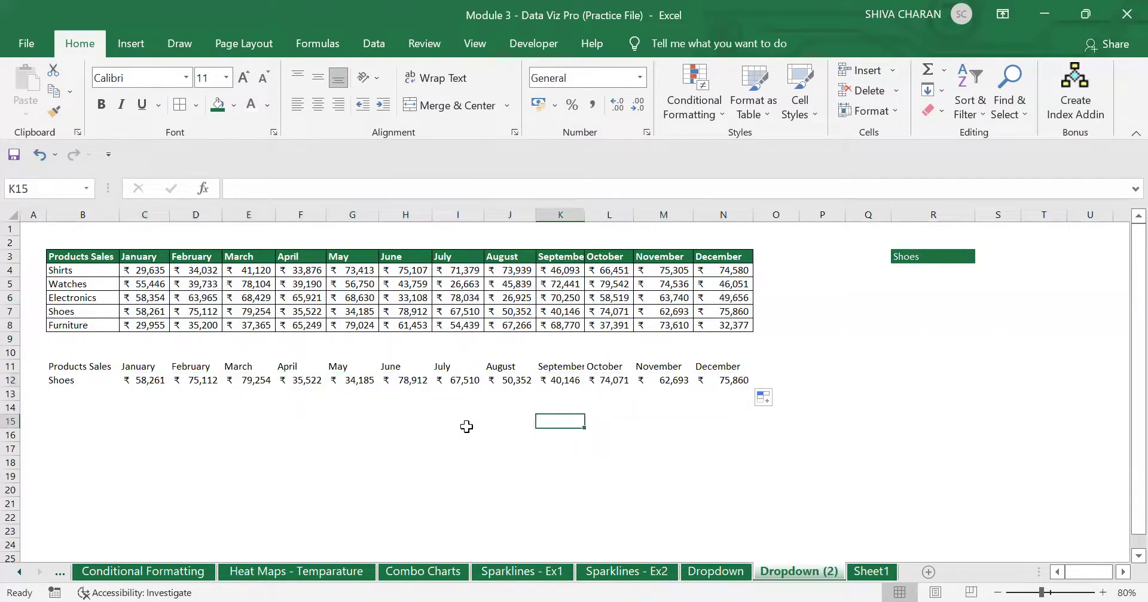
# Check the copied formula in D12, the month headers C11:N11 and the product cell B12
pyautogui.click(179, 380)
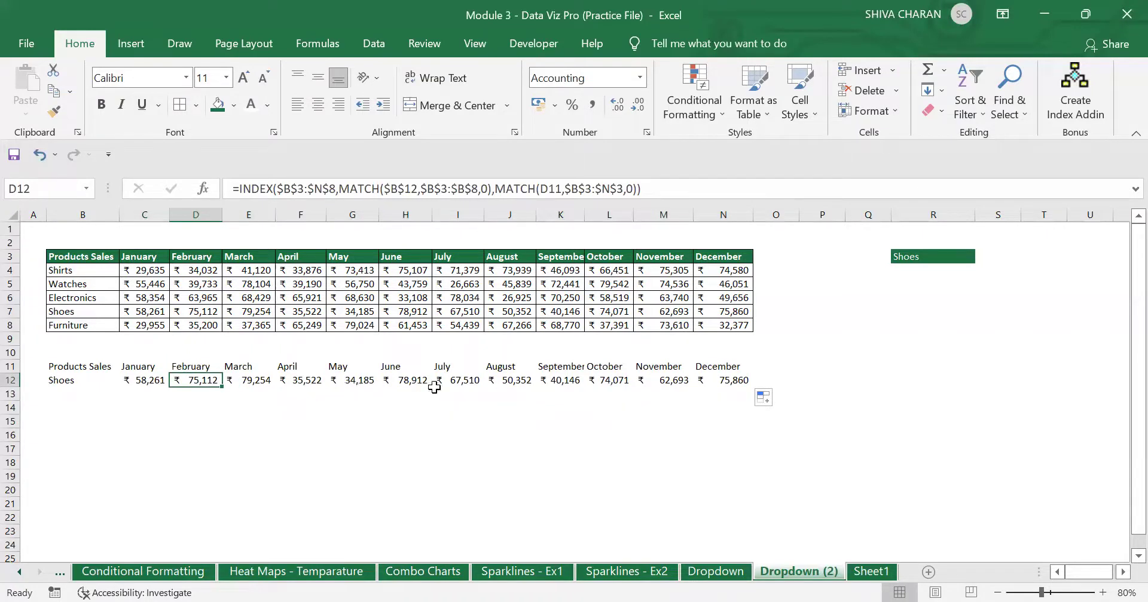
pyautogui.click(138, 364)
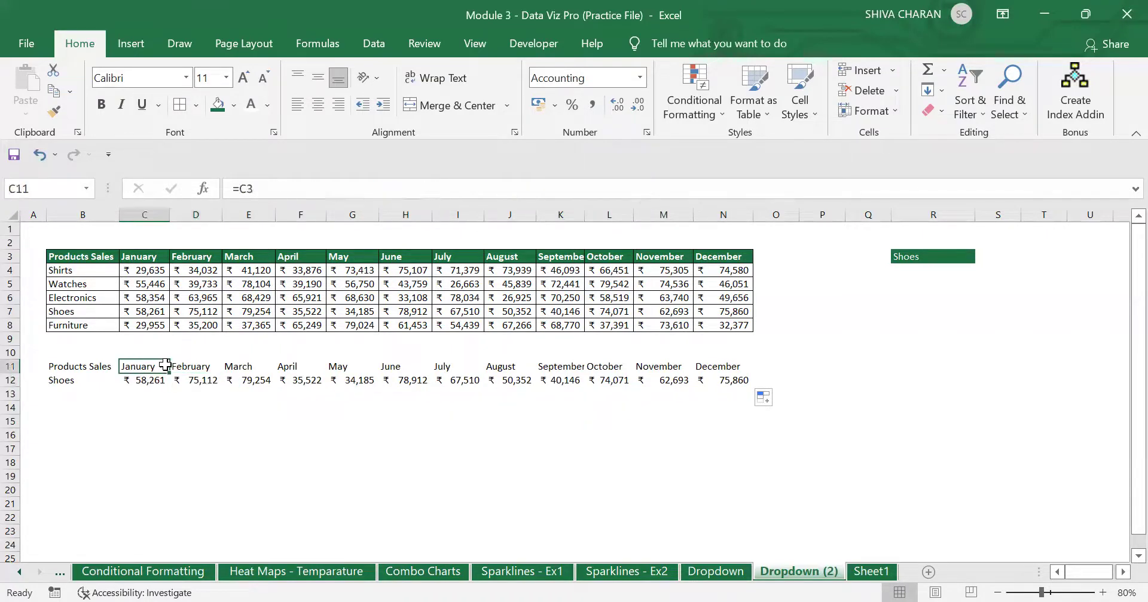
pyautogui.moveTo(165, 366); pyautogui.dragTo(744, 366)
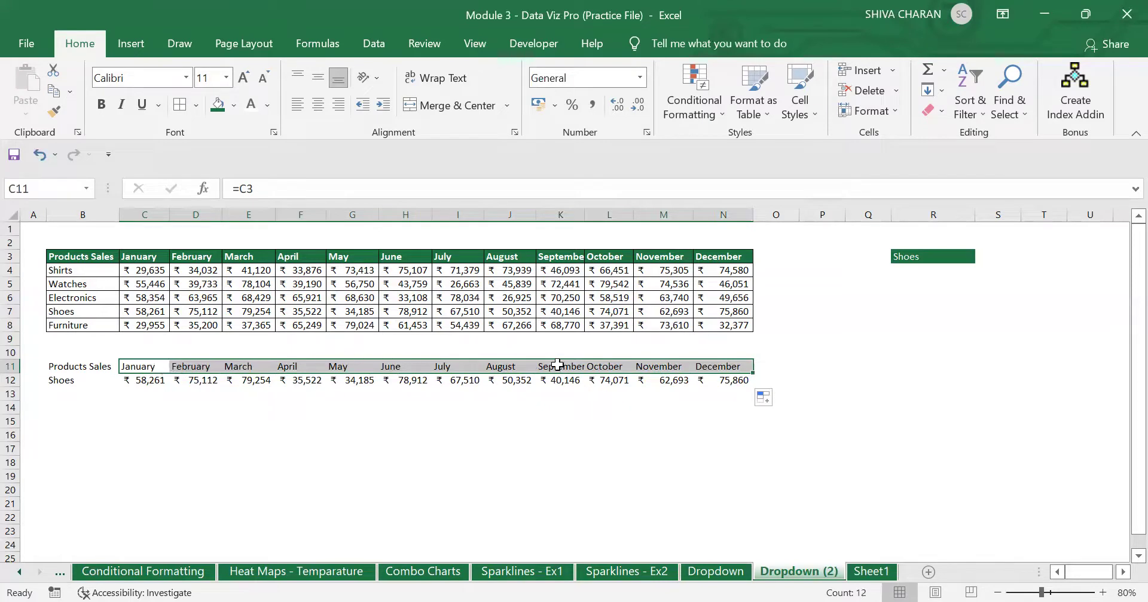
pyautogui.click(80, 383)
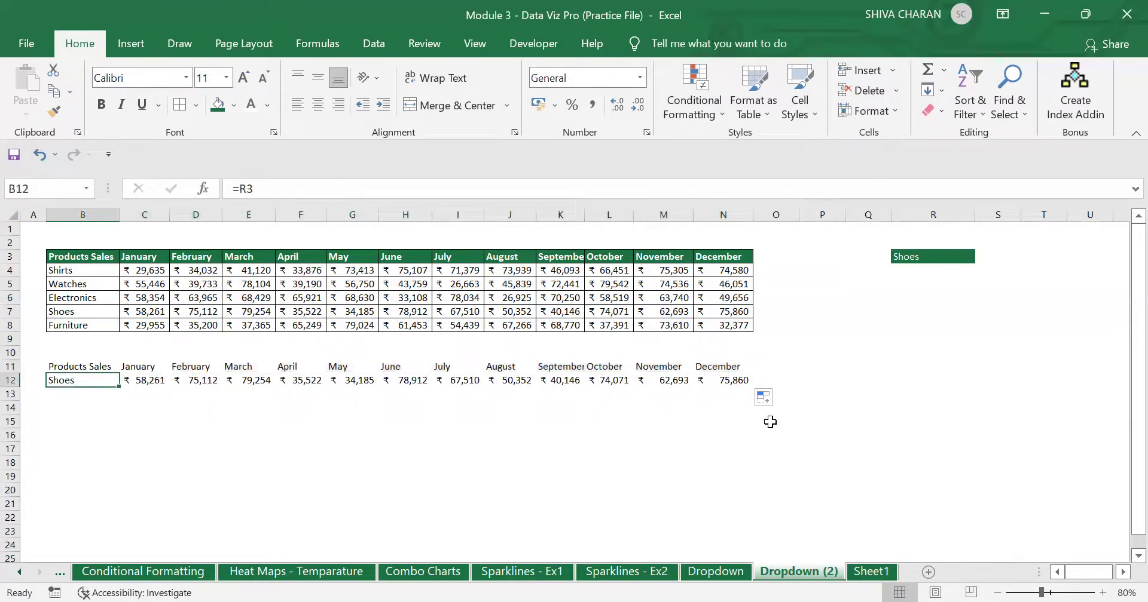
# Choose Watches in the R3 product dropdown
pyautogui.click(956, 261)
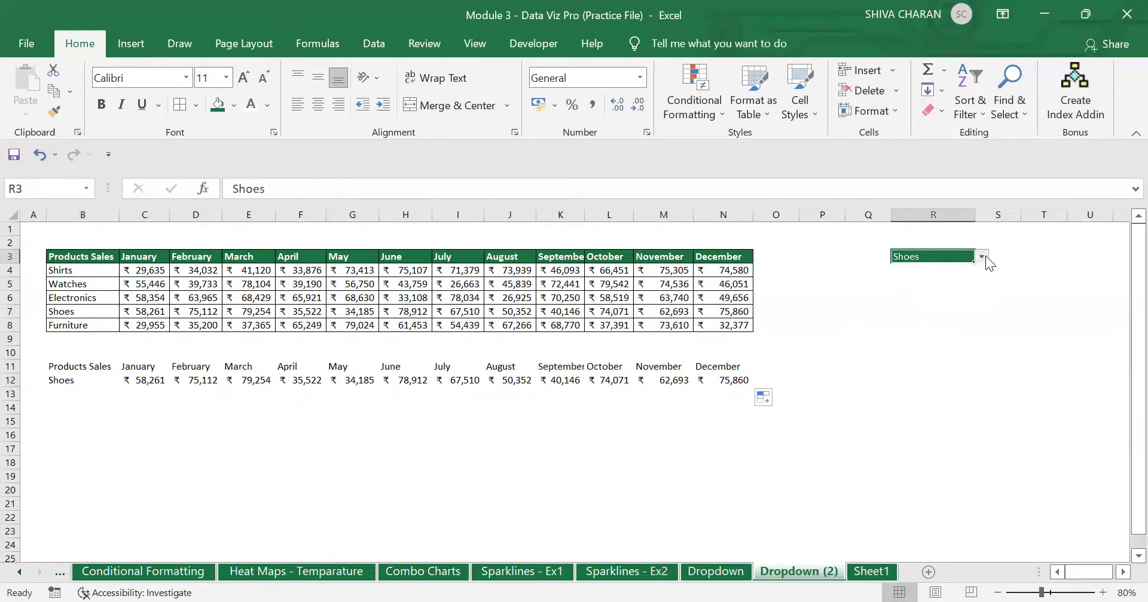
pyautogui.click(982, 257)
pyautogui.click(956, 279)
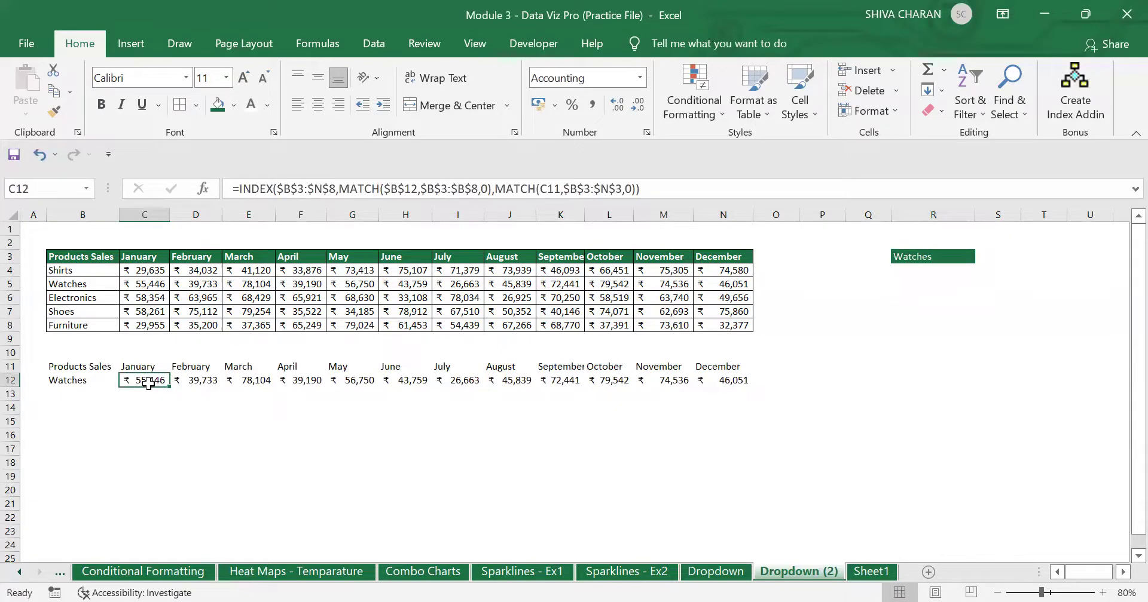
# Compare the helper table results in C12:N12 with the Watches sales in C5:N5
pyautogui.click(739, 383)
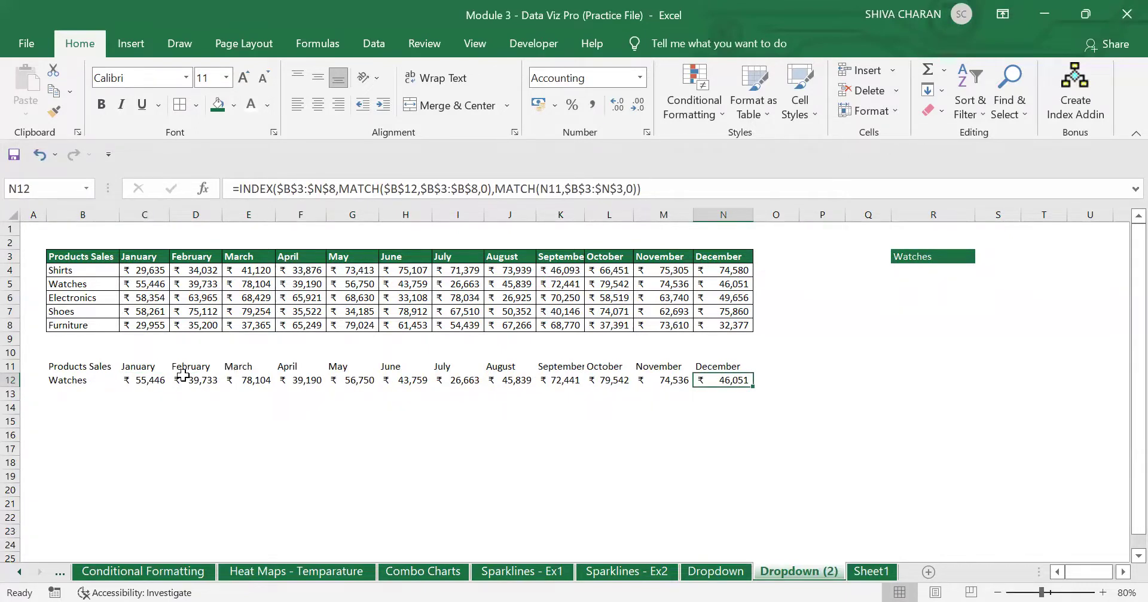
pyautogui.click(145, 386)
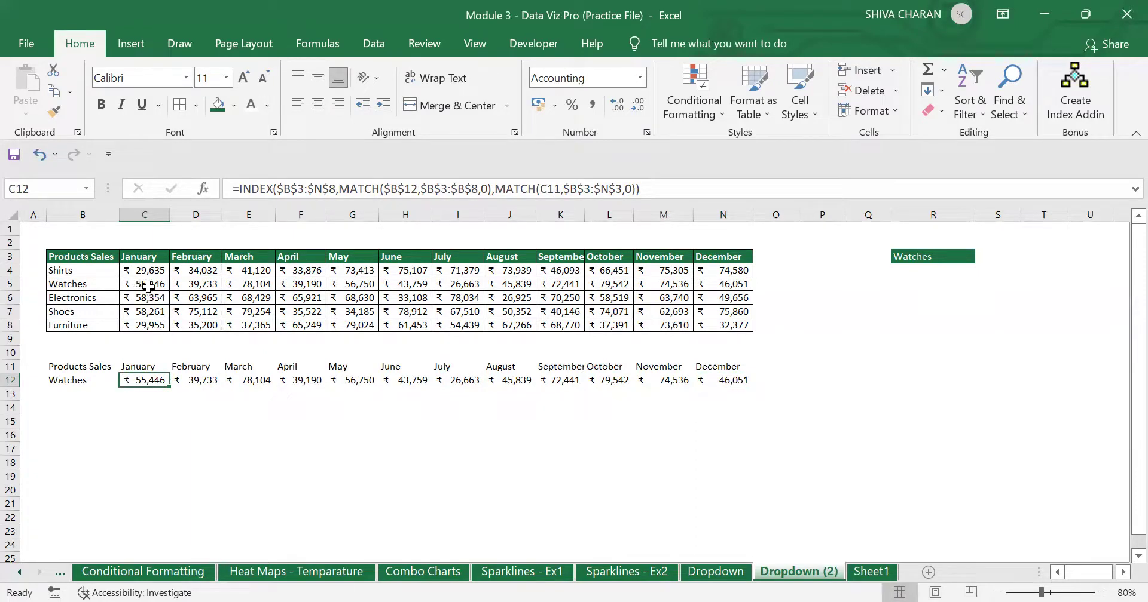
pyautogui.moveTo(137, 286); pyautogui.dragTo(250, 285)
pyautogui.hotkey('shift', 'Right')
pyautogui.hotkey('shift', 'Right')
pyautogui.hotkey('shift', 'Right')
pyautogui.hotkey('shift', 'Right')
pyautogui.hotkey('shift', 'Right')
pyautogui.hotkey('shift', 'Right')
pyautogui.hotkey('shift', 'Right')
pyautogui.hotkey('shift', 'Right')
pyautogui.hotkey('shift', 'Right')
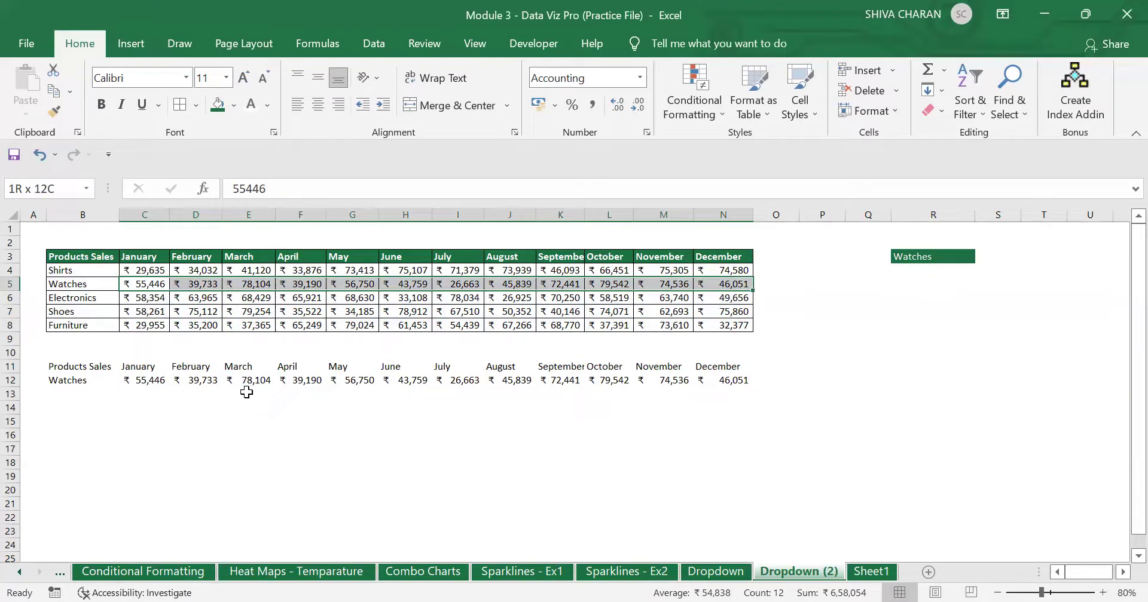
pyautogui.click(75, 383)
pyautogui.click(138, 411)
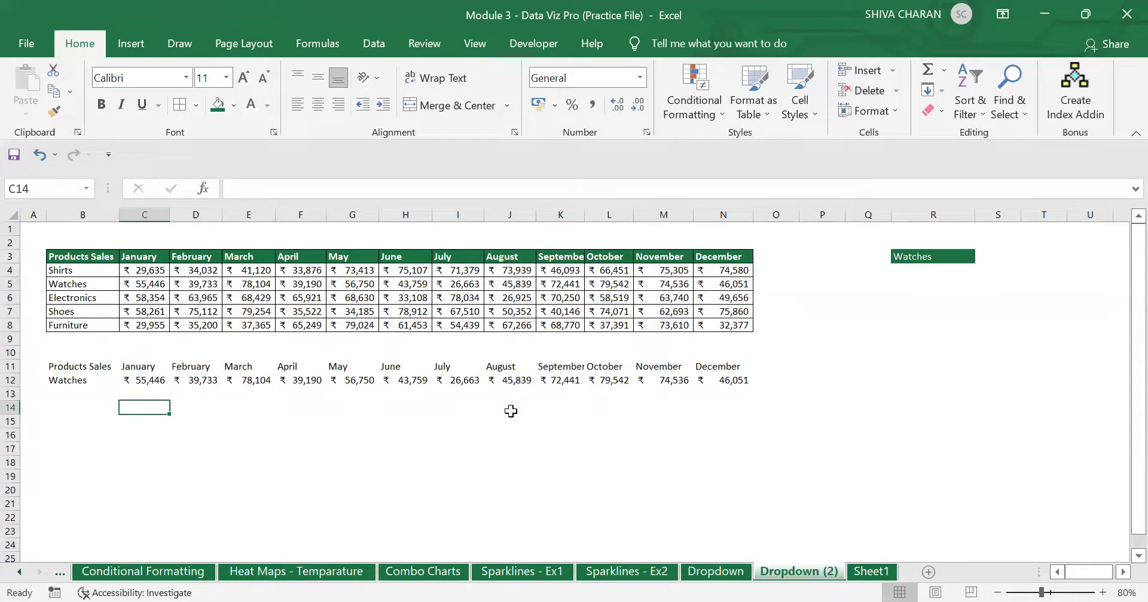
# Review the INDEX/MATCH topic in Sheet1 cell E6, and return to the Dropdown (2) sheet
pyautogui.click(870, 571)
pyautogui.click(273, 357)
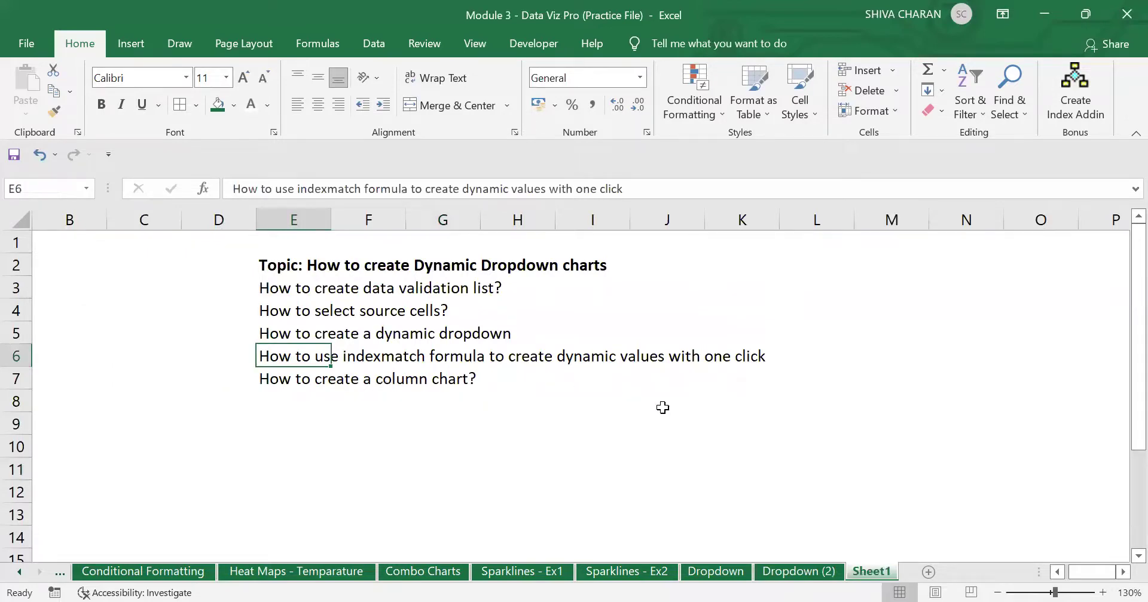
pyautogui.click(808, 570)
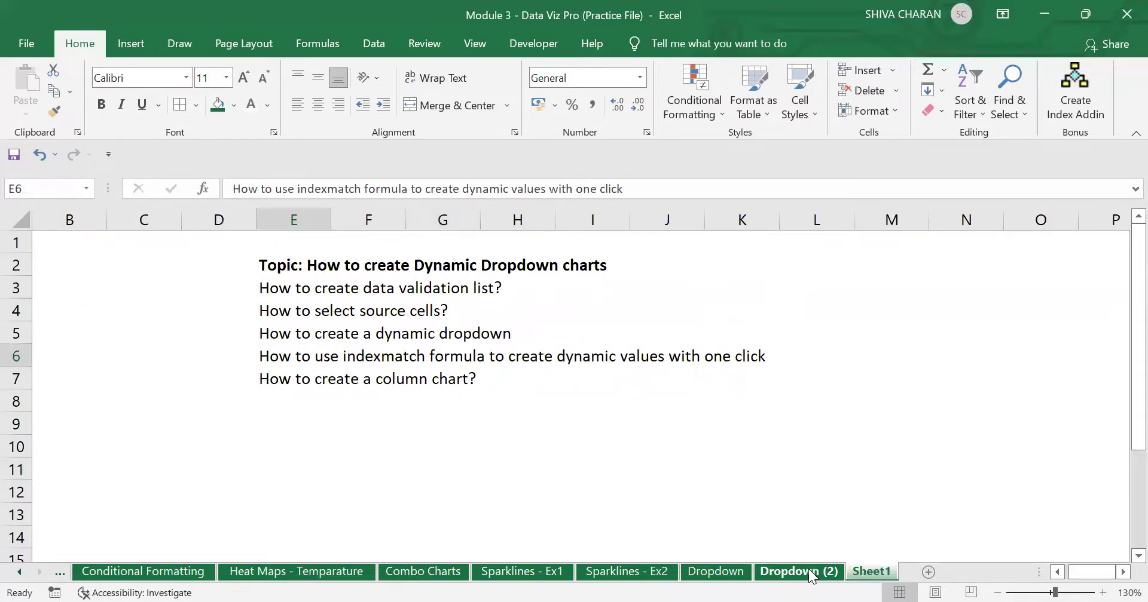
# Switch the R3 product dropdown to Shoes and finally to Furniture to test the helper table
pyautogui.click(980, 271)
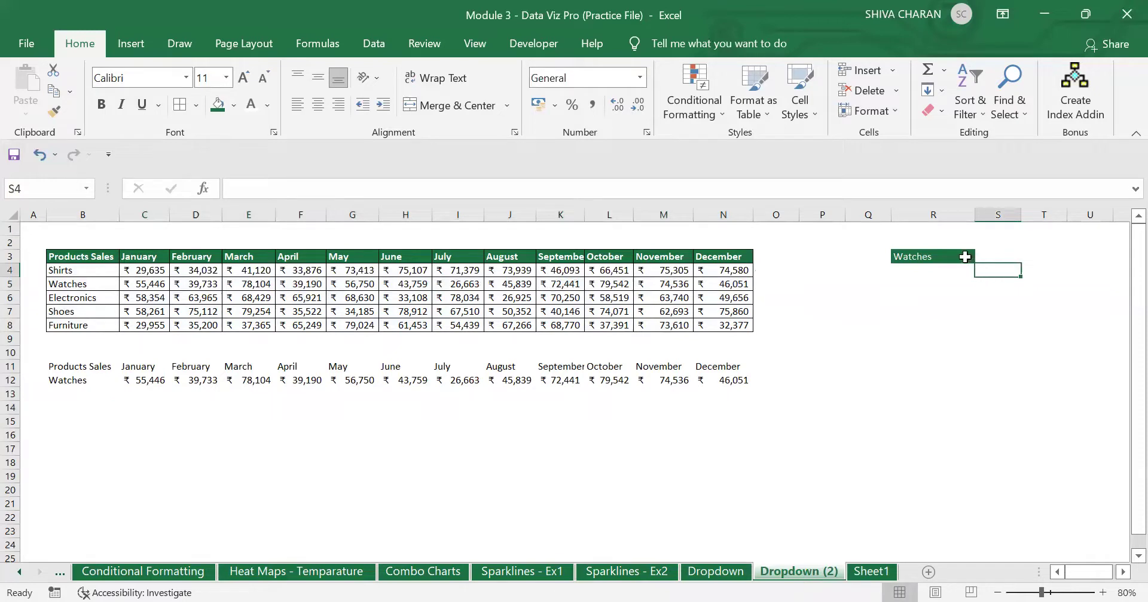
pyautogui.click(966, 256)
pyautogui.click(984, 257)
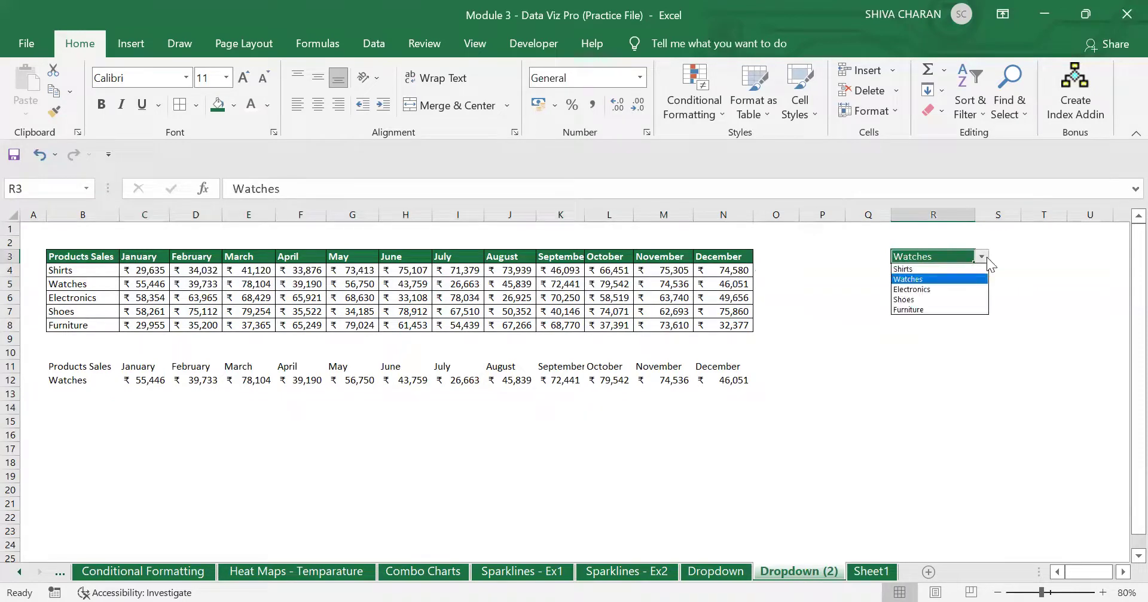
pyautogui.click(946, 300)
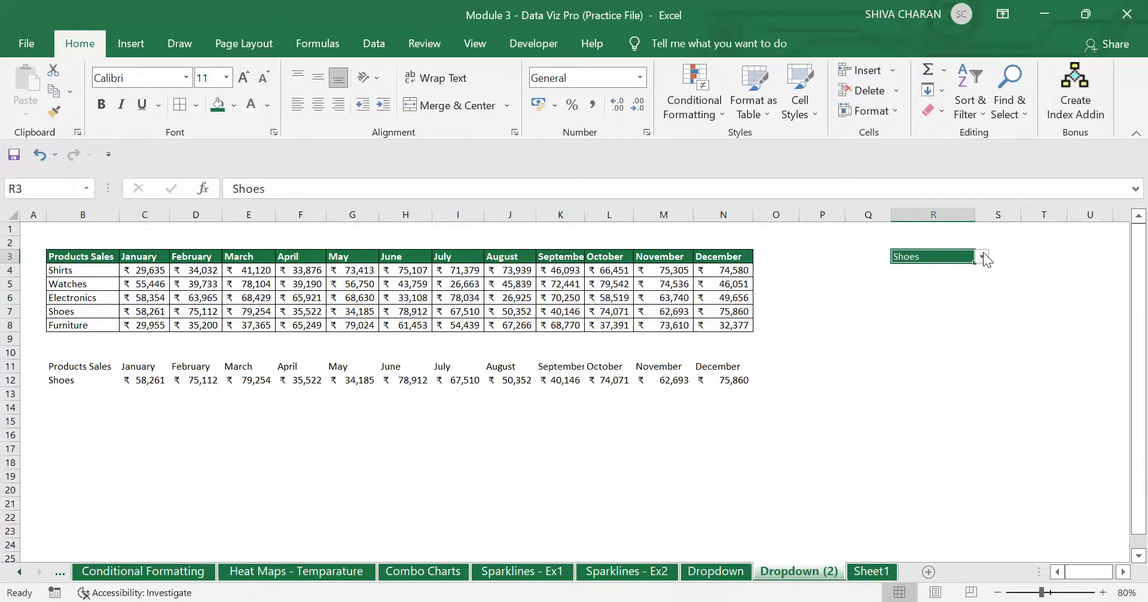
pyautogui.click(982, 256)
pyautogui.click(955, 316)
pyautogui.click(978, 267)
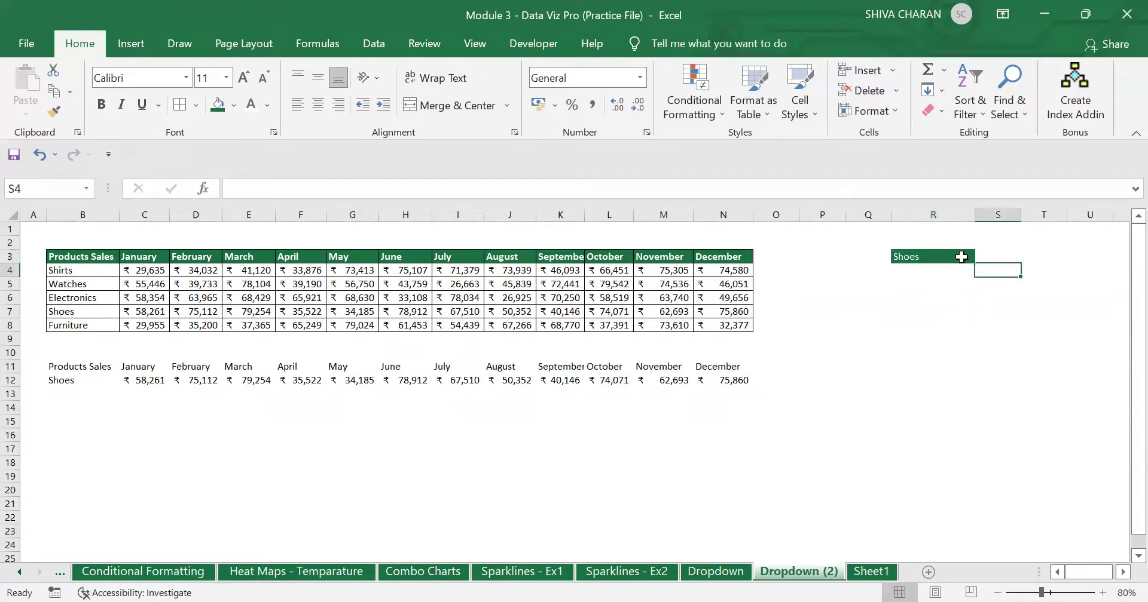
pyautogui.click(963, 257)
pyautogui.click(982, 257)
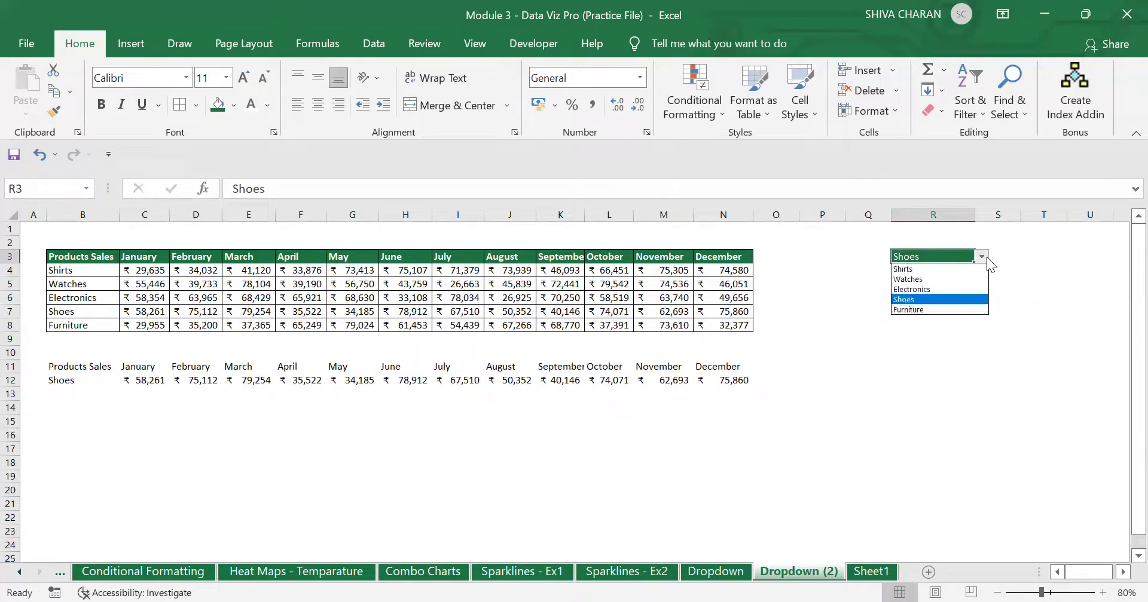
pyautogui.click(937, 310)
pyautogui.click(217, 437)
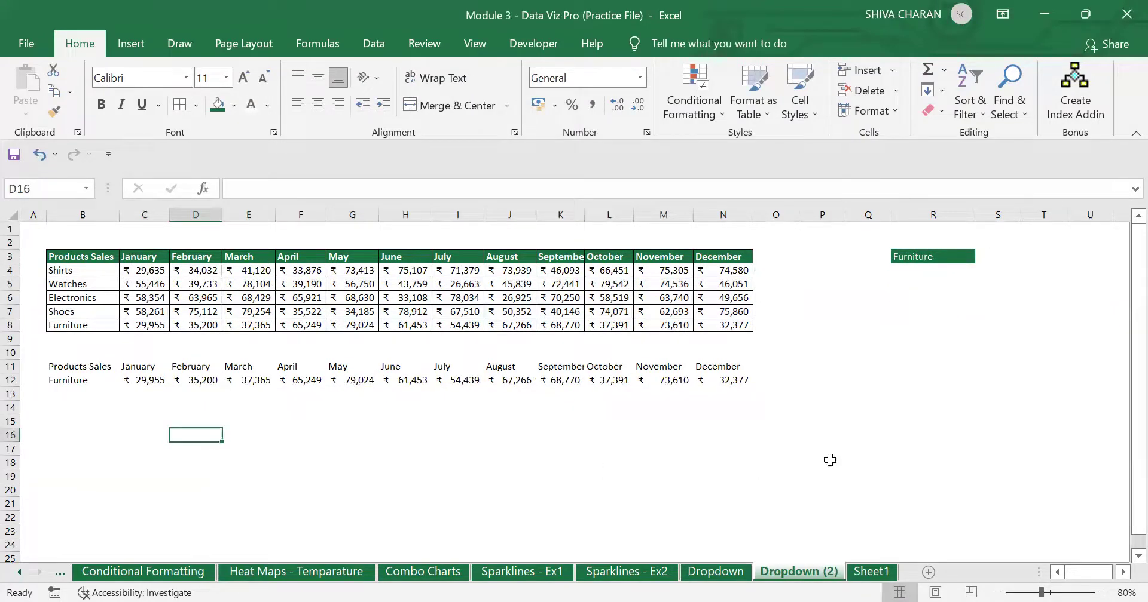
# Review the column chart topic in Sheet1 cell E7, and return to the Dropdown (2) sheet
pyautogui.click(871, 572)
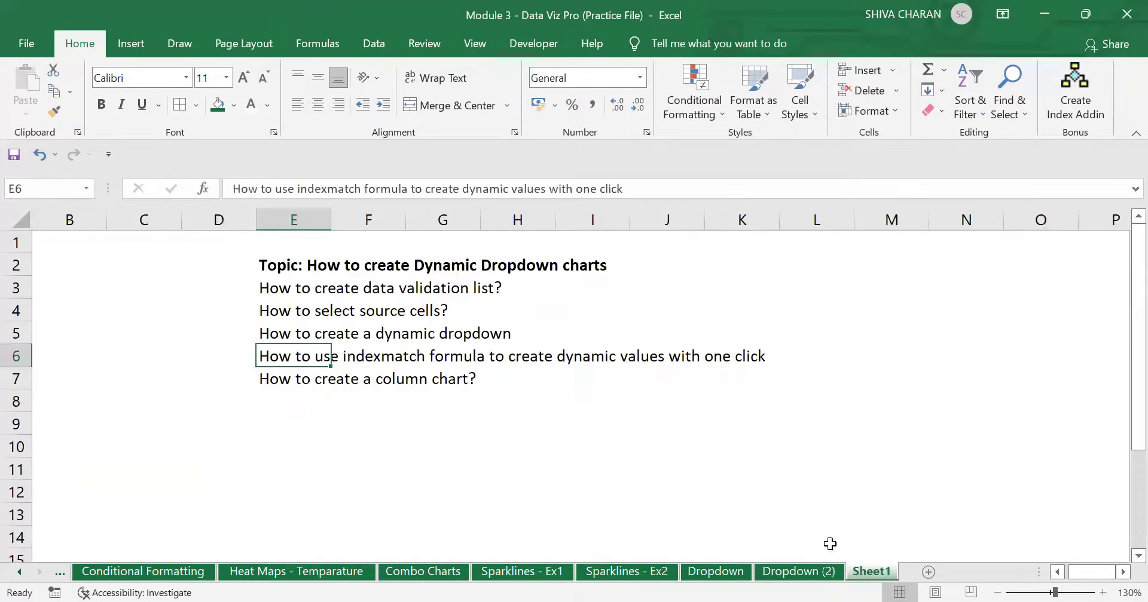
pyautogui.click(310, 378)
pyautogui.click(791, 573)
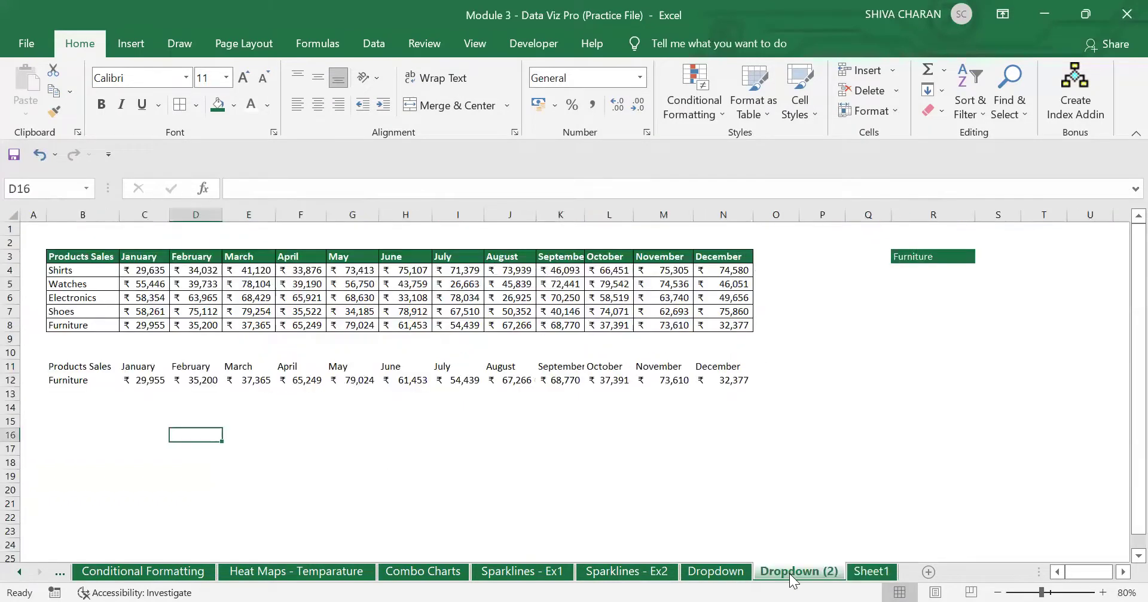
# Delete the empty columns P and Q between the sales table and the product dropdown
pyautogui.moveTo(868, 215); pyautogui.dragTo(810, 209)
pyautogui.hotkey('ctrl', '-')
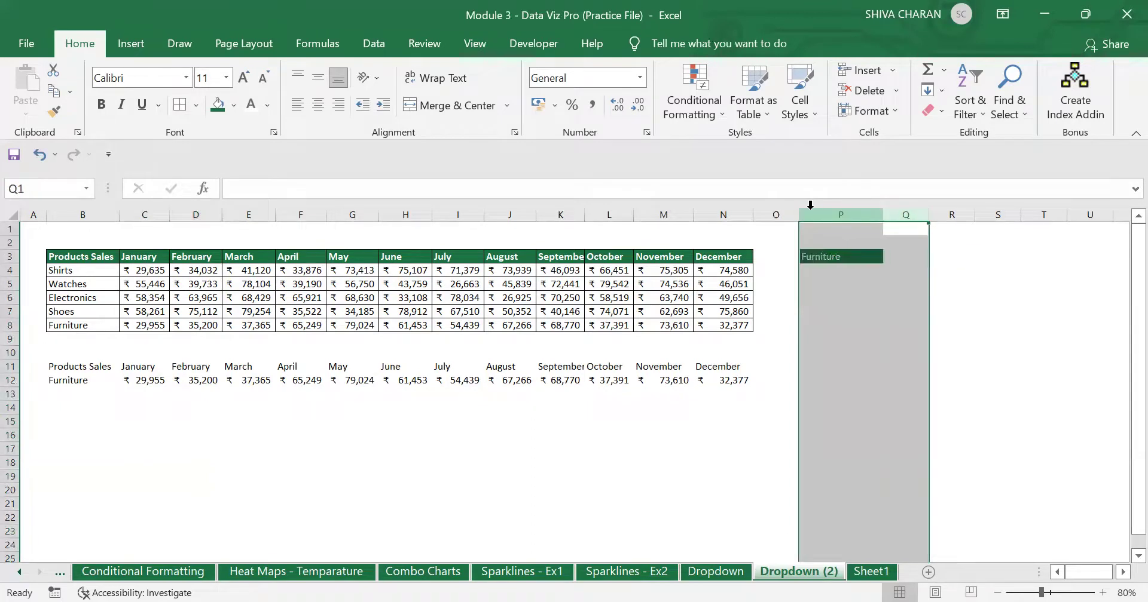
pyautogui.click(783, 317)
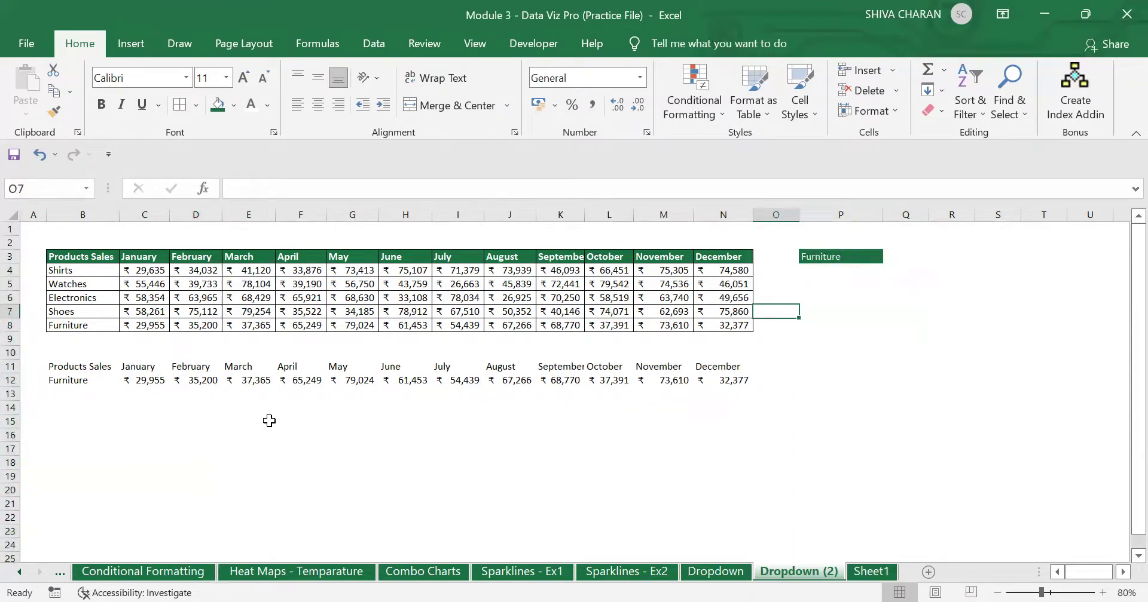
# Insert a column chart from the helper table B11:N12 and place it just below the product dropdown, beside the sales table
pyautogui.moveTo(77, 368); pyautogui.dragTo(736, 385)
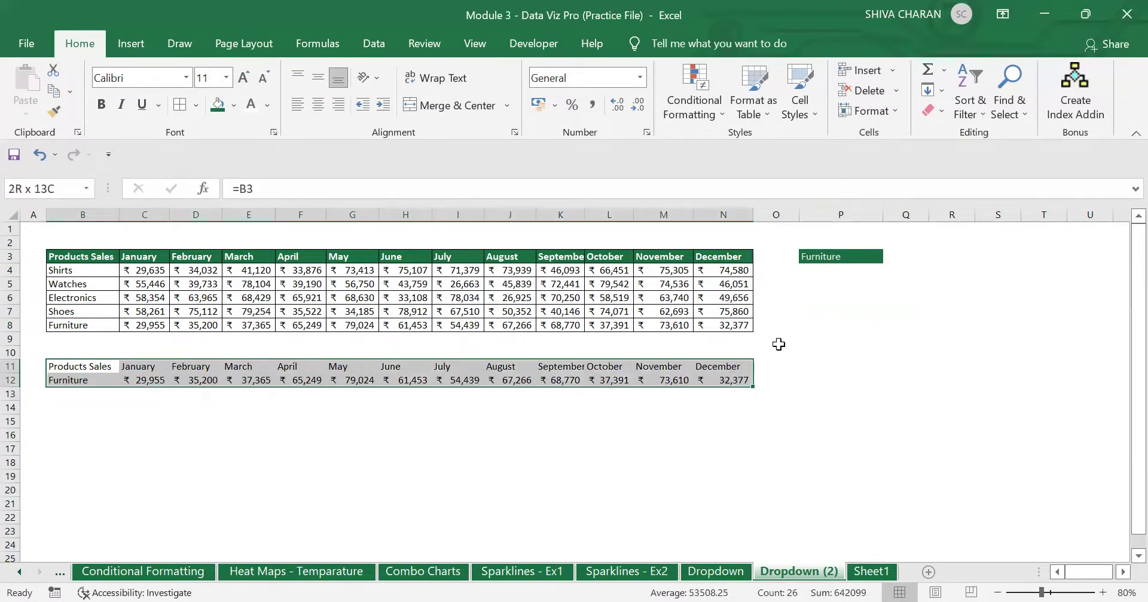
pyautogui.click(121, 36)
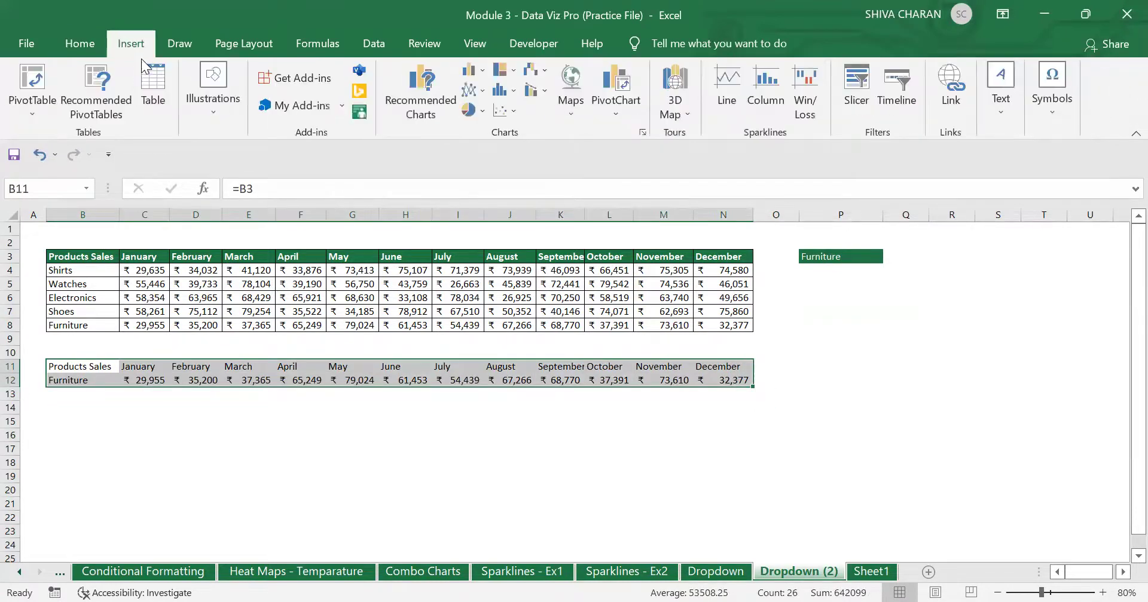
pyautogui.click(478, 72)
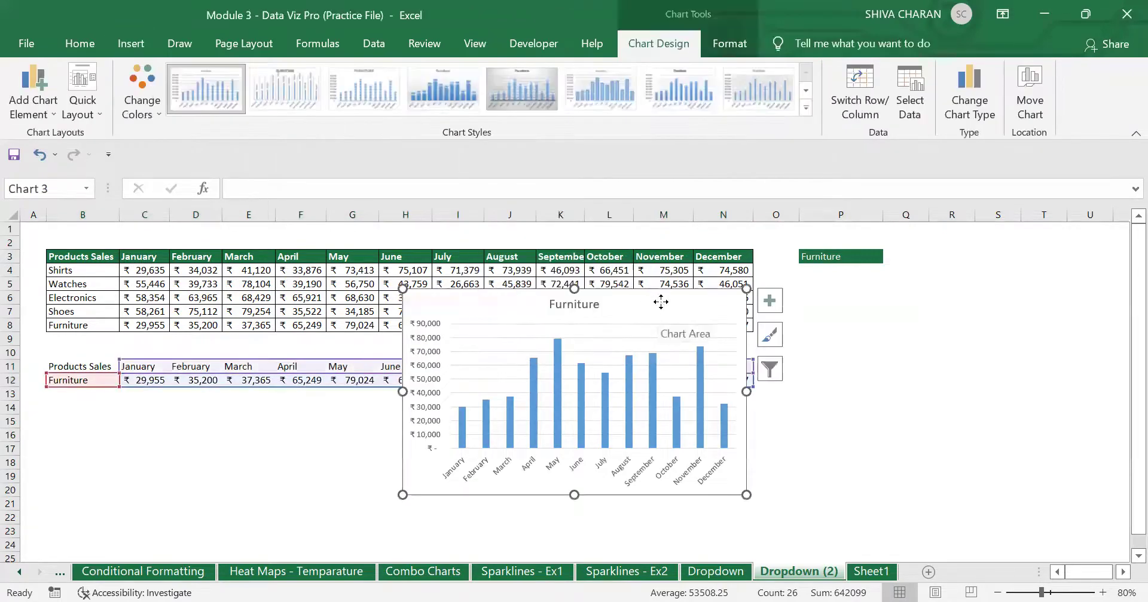
pyautogui.moveTo(661, 308); pyautogui.dragTo(1014, 276)
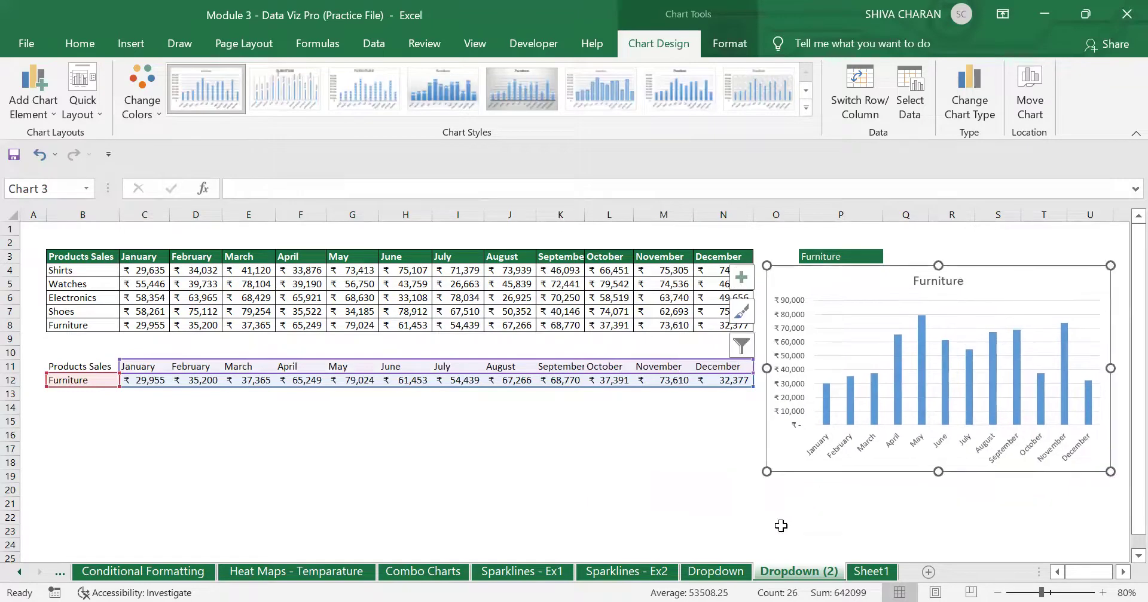
pyautogui.click(773, 504)
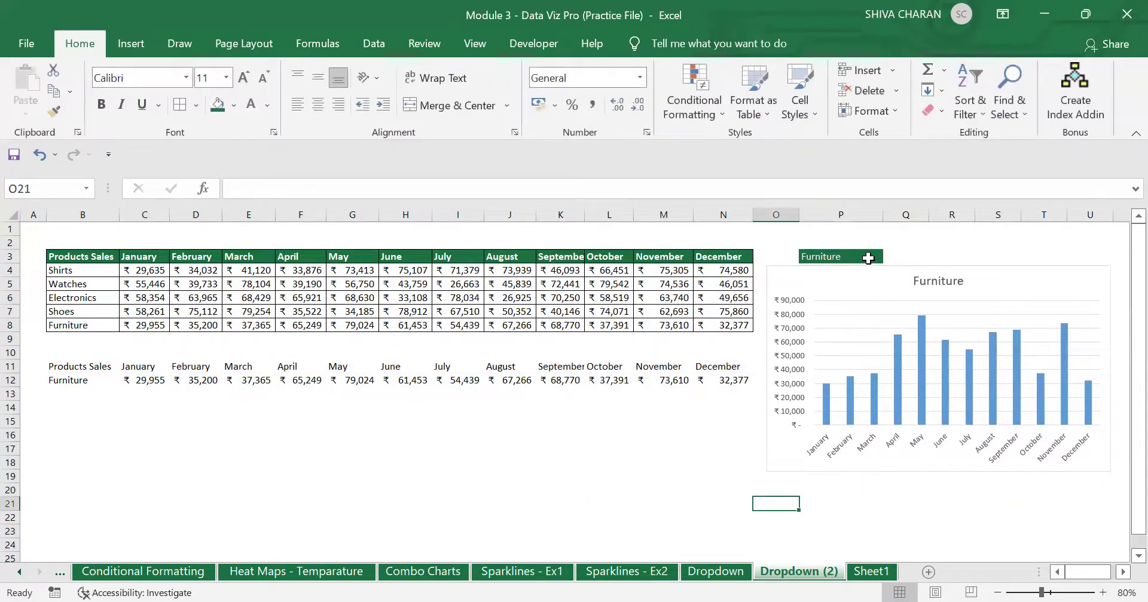
# Move the column chart slightly lower to leave a gap beneath the product dropdown in P3
pyautogui.click(867, 258)
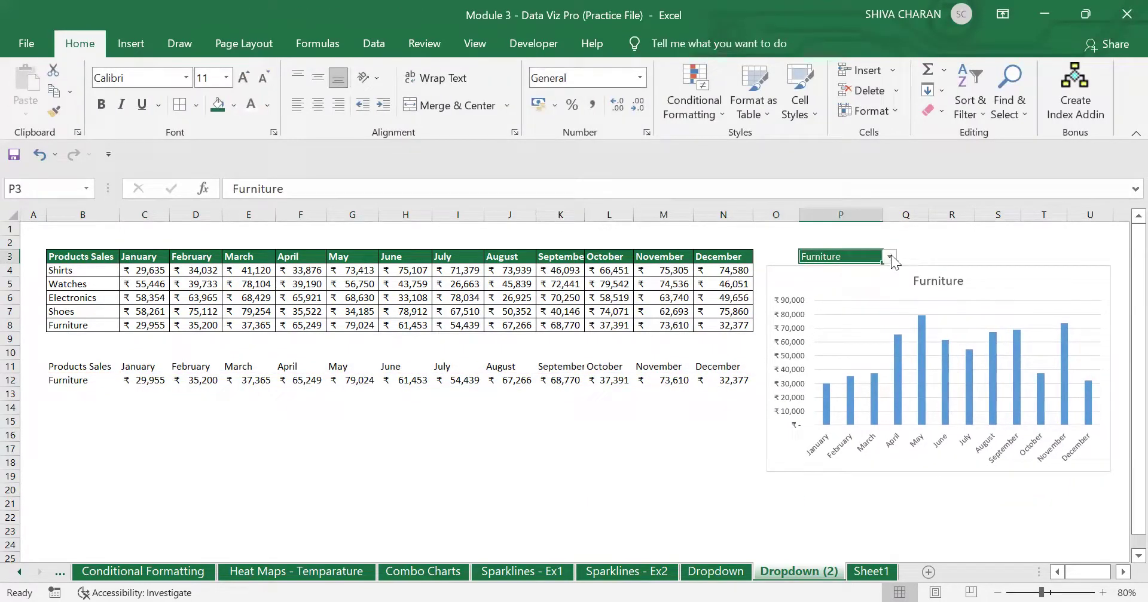
pyautogui.click(1000, 284)
pyautogui.moveTo(1000, 285); pyautogui.dragTo(997, 305)
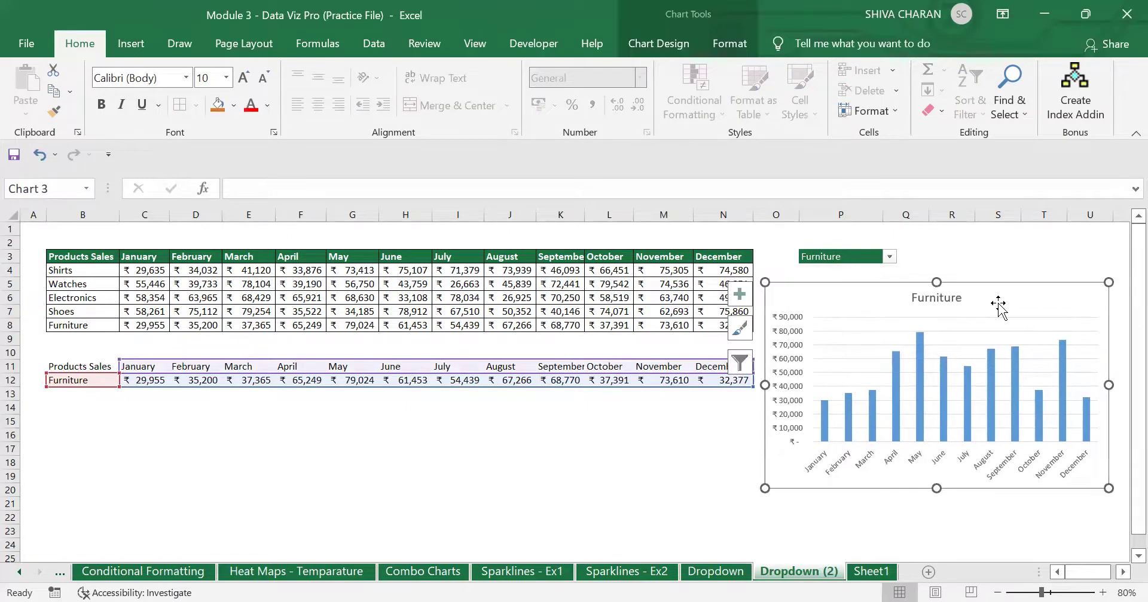
# Test the chart by choosing Shirts and then Watches in the P3 product dropdown
pyautogui.click(889, 256)
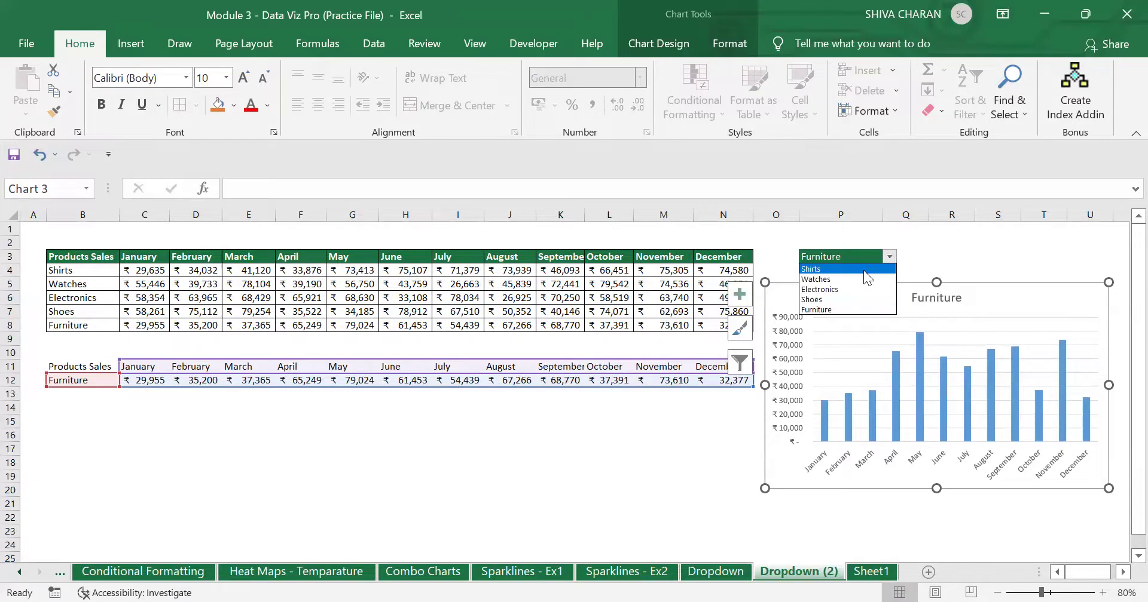
pyautogui.click(864, 269)
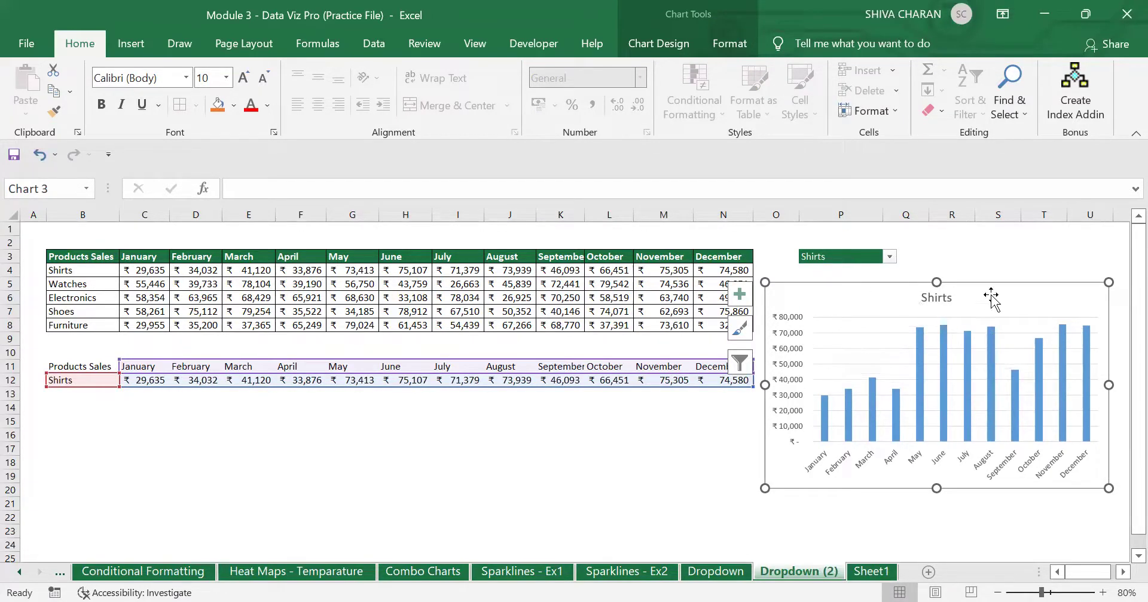
pyautogui.moveTo(991, 398)
pyautogui.click(889, 257)
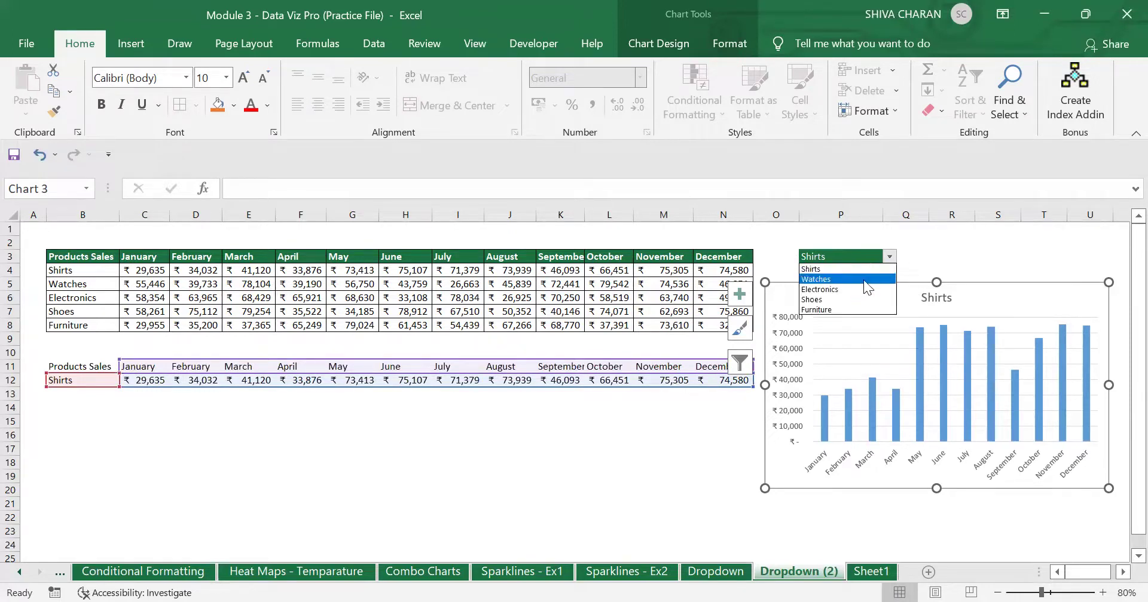
pyautogui.click(863, 280)
pyautogui.click(920, 299)
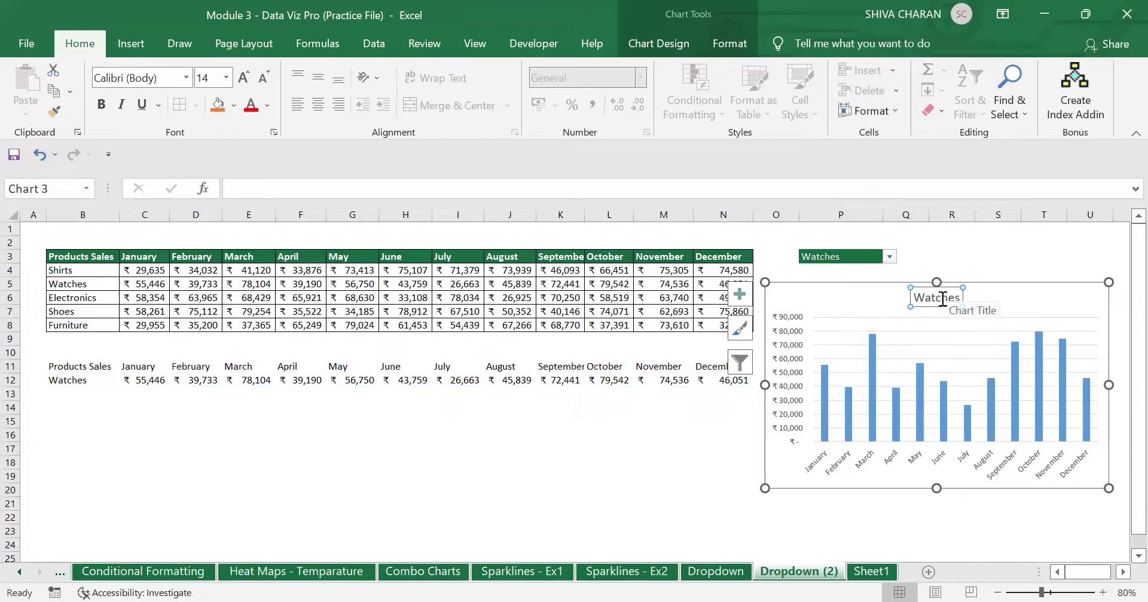
# Check how the B12 formula links the helper table and the chart title to the P3 dropdown
pyautogui.click(69, 383)
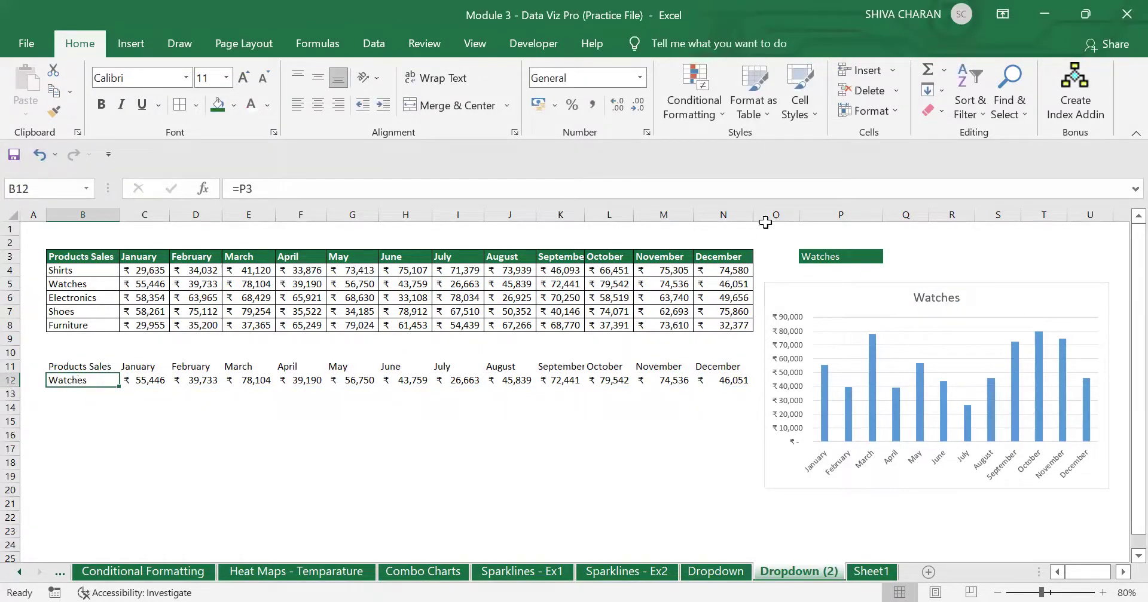
pyautogui.click(844, 263)
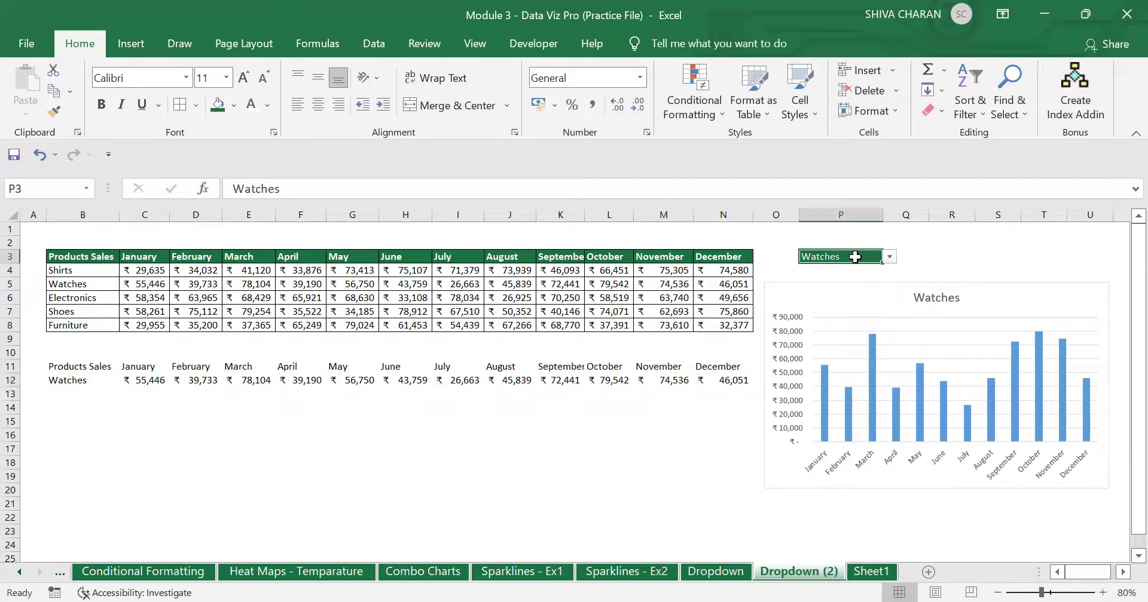
pyautogui.click(89, 382)
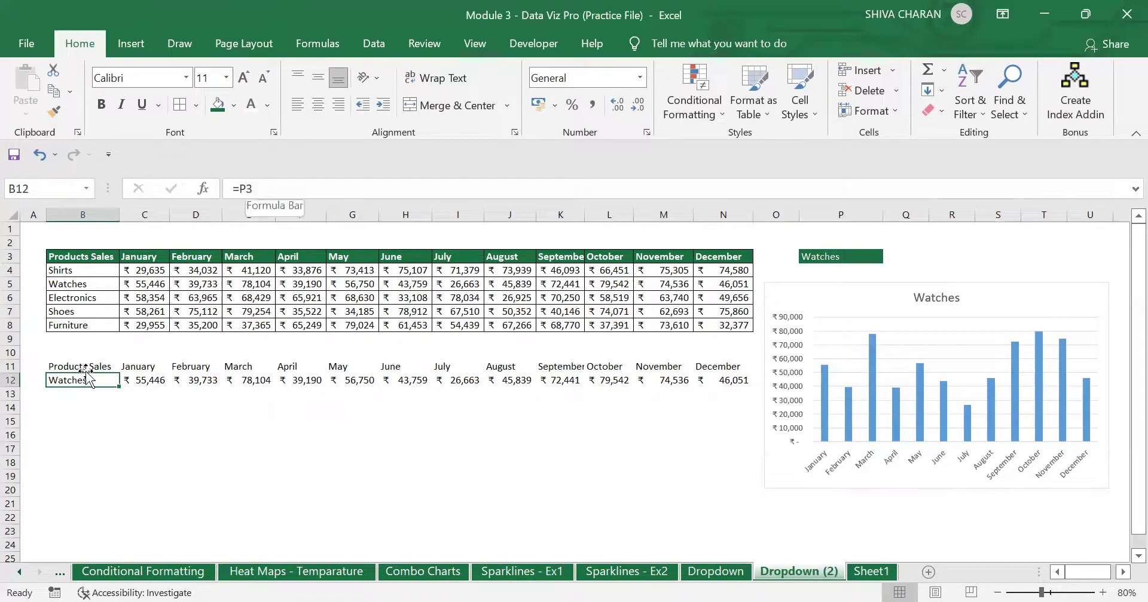
pyautogui.click(817, 262)
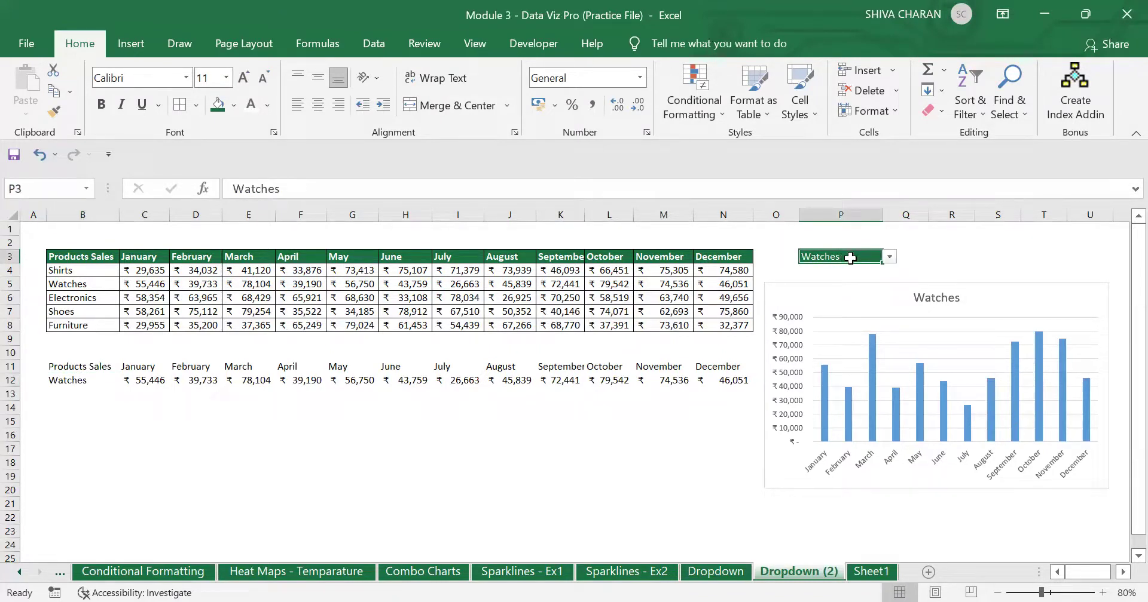
pyautogui.click(868, 297)
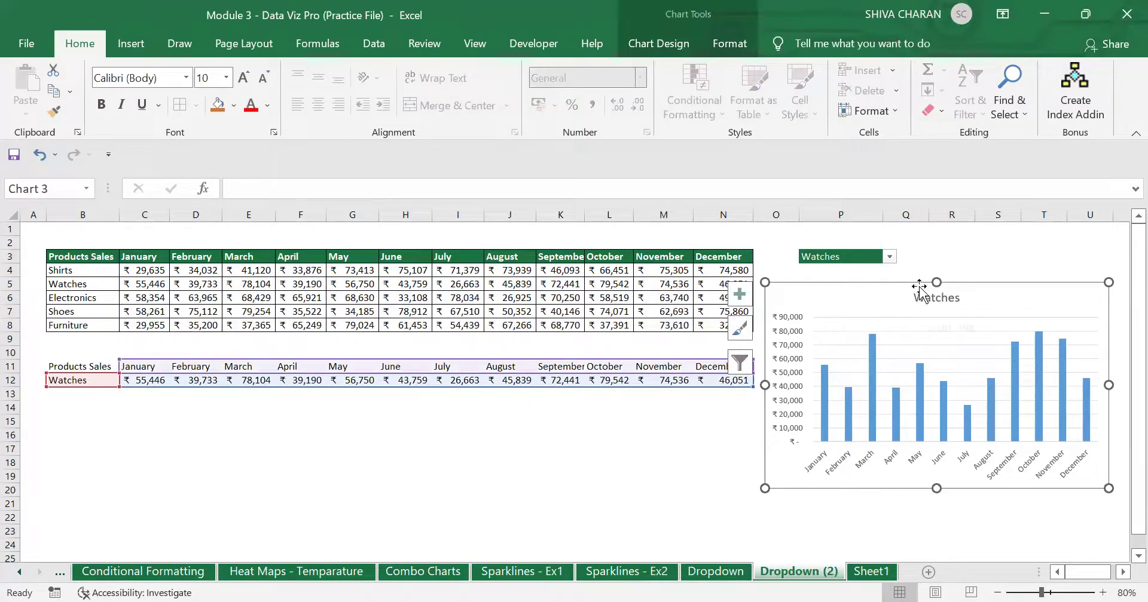
# Switch the P3 product dropdown through Electronics and Shoes, ending on Furniture, to test the chart
pyautogui.click(891, 257)
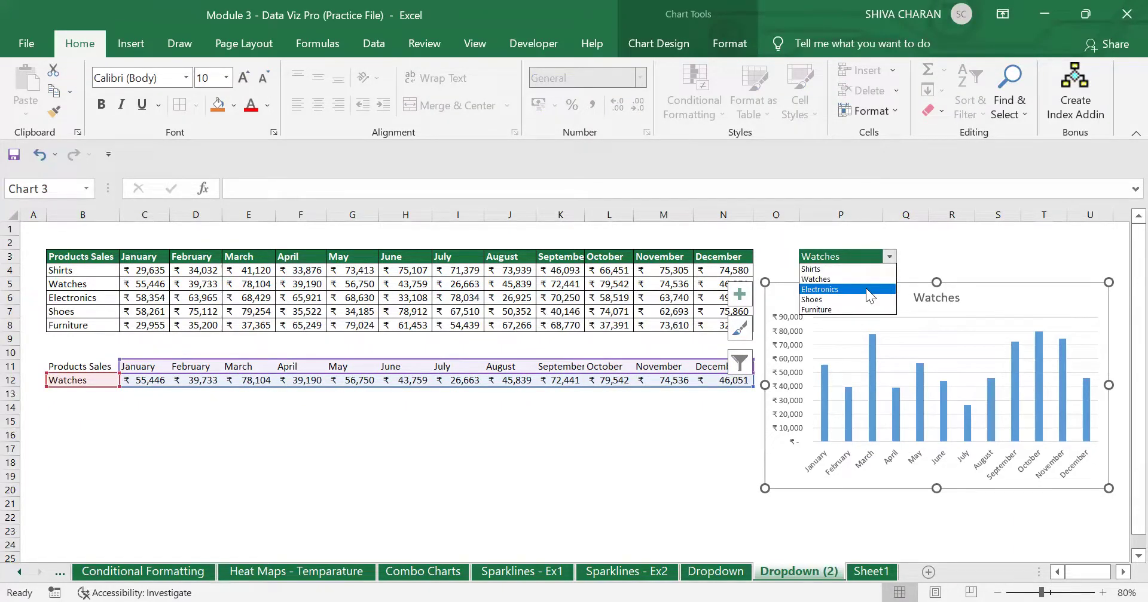
pyautogui.click(870, 289)
pyautogui.click(890, 257)
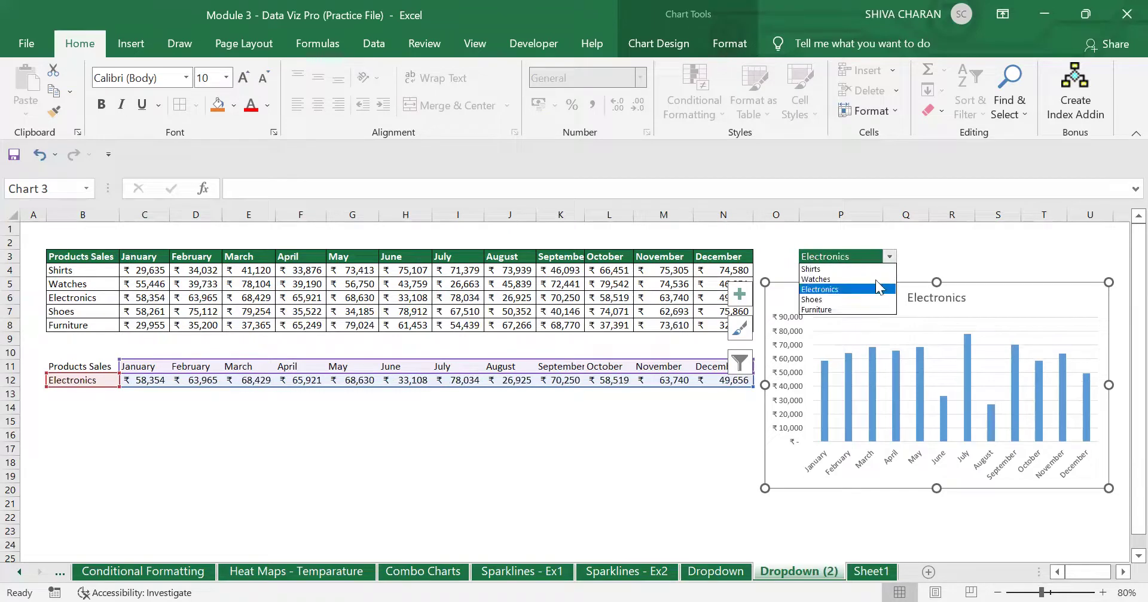
pyautogui.click(852, 301)
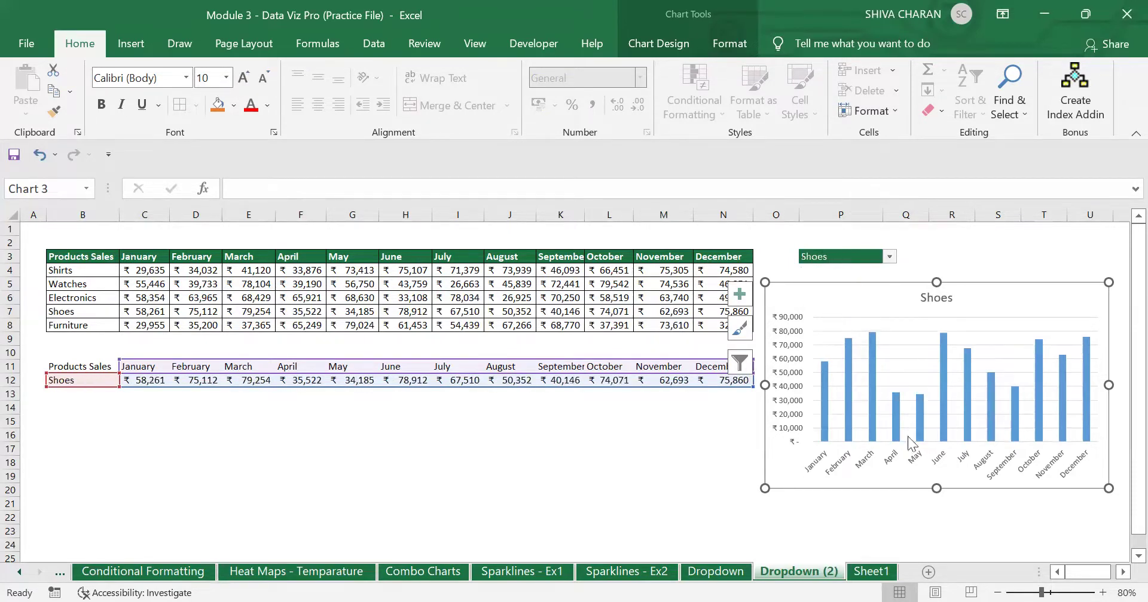
pyautogui.click(890, 256)
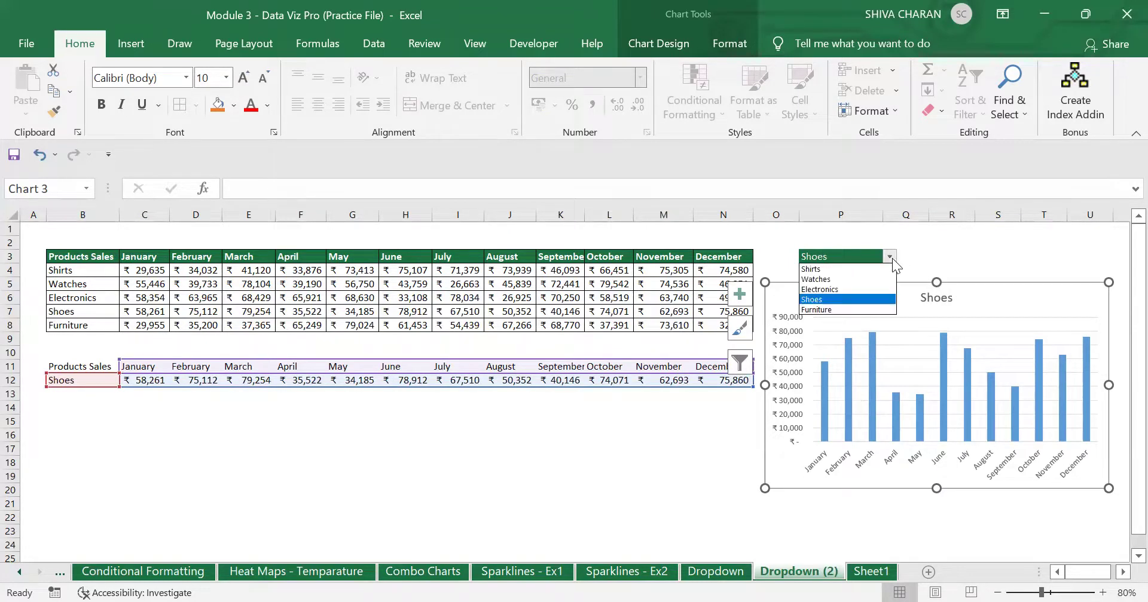
pyautogui.click(844, 310)
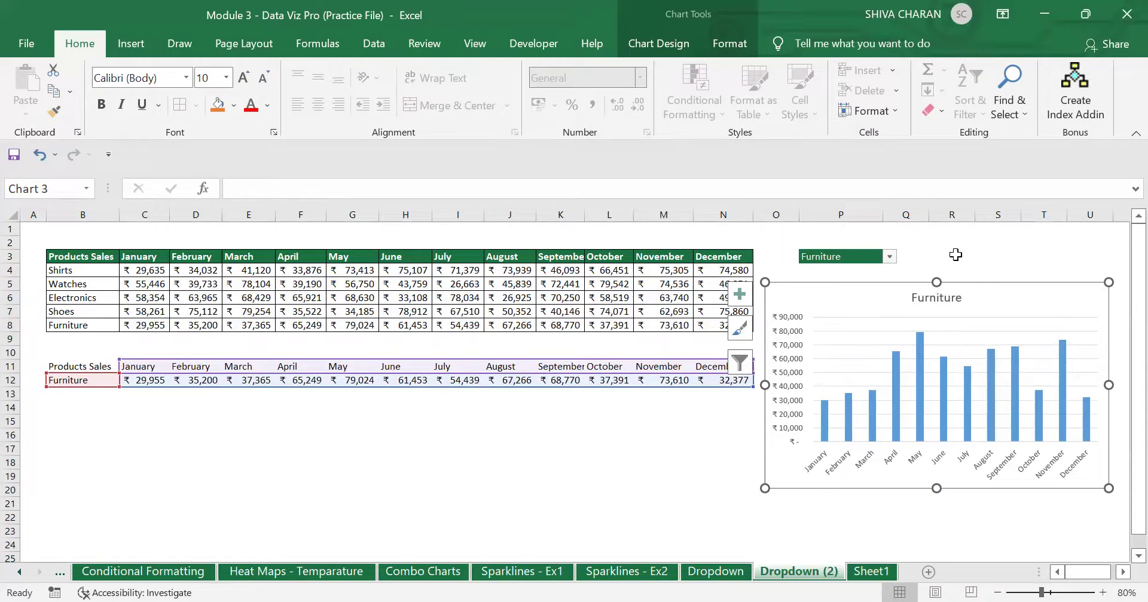
# Enter the hint "< Click to change products" in Q3, beside the product dropdown
pyautogui.click(933, 261)
pyautogui.click(908, 263)
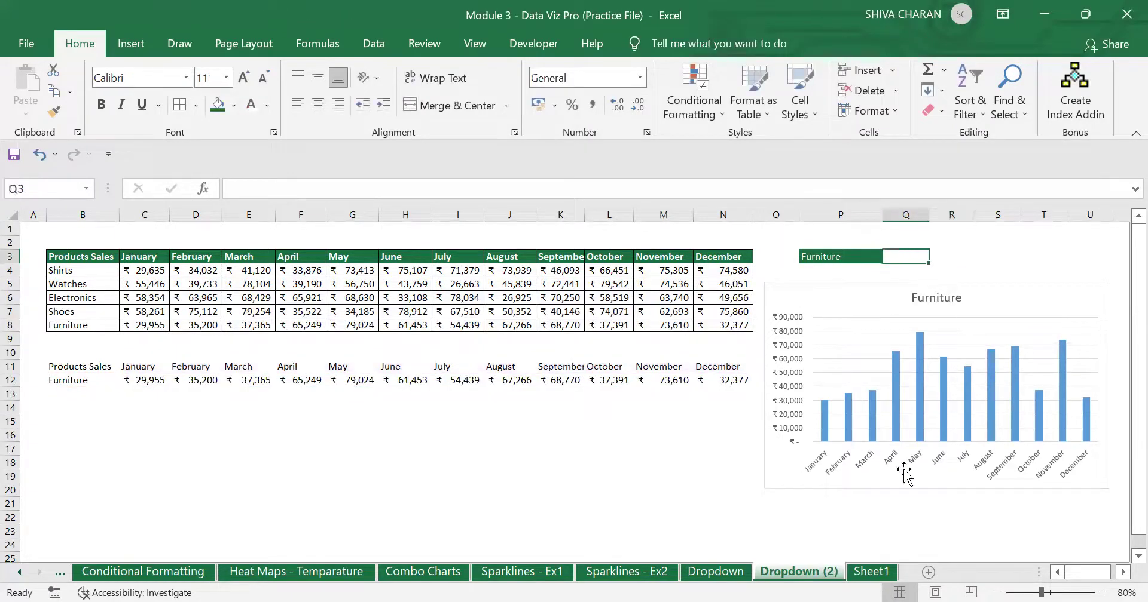
pyautogui.write('<')
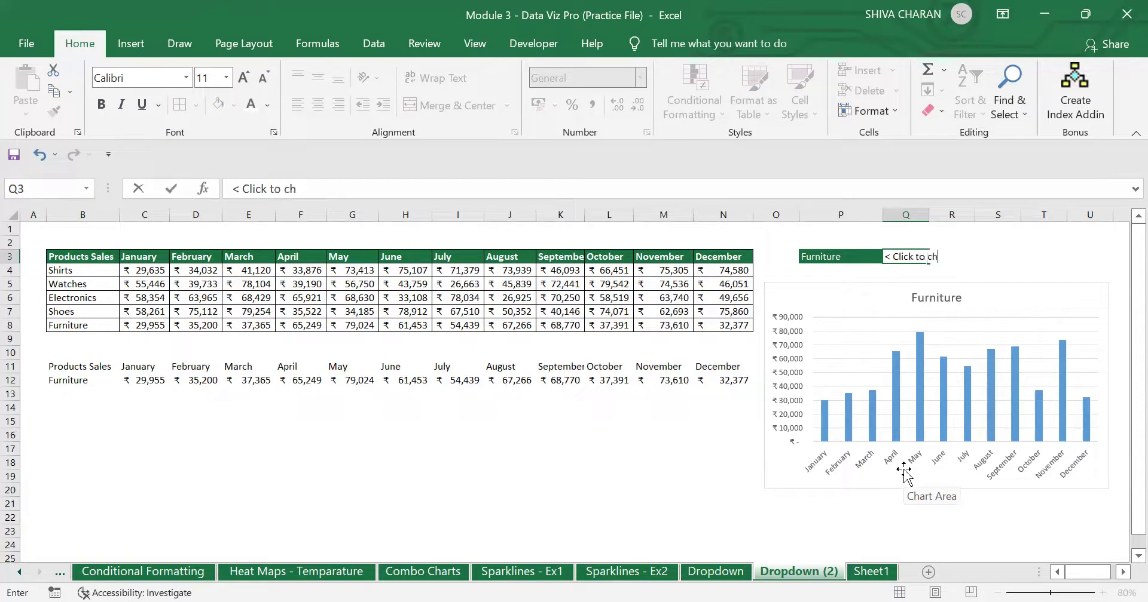
pyautogui.write('Click to change products')
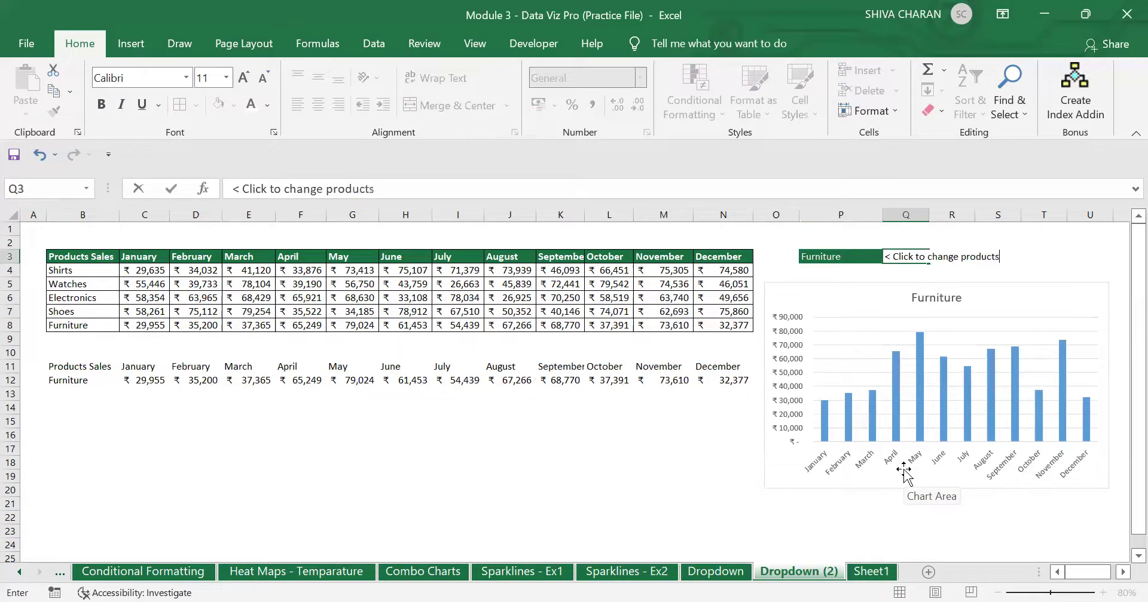
pyautogui.press('Return')
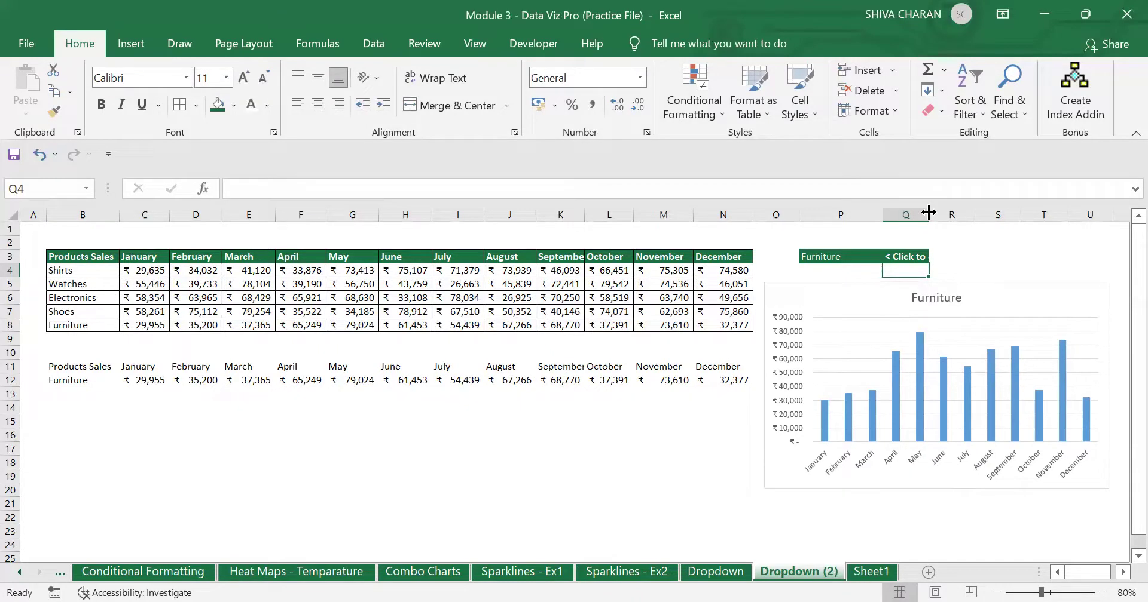
# Widen column Q until the whole dropdown hint in Q3 fits inside the cell
pyautogui.moveTo(928, 213); pyautogui.dragTo(990, 213)
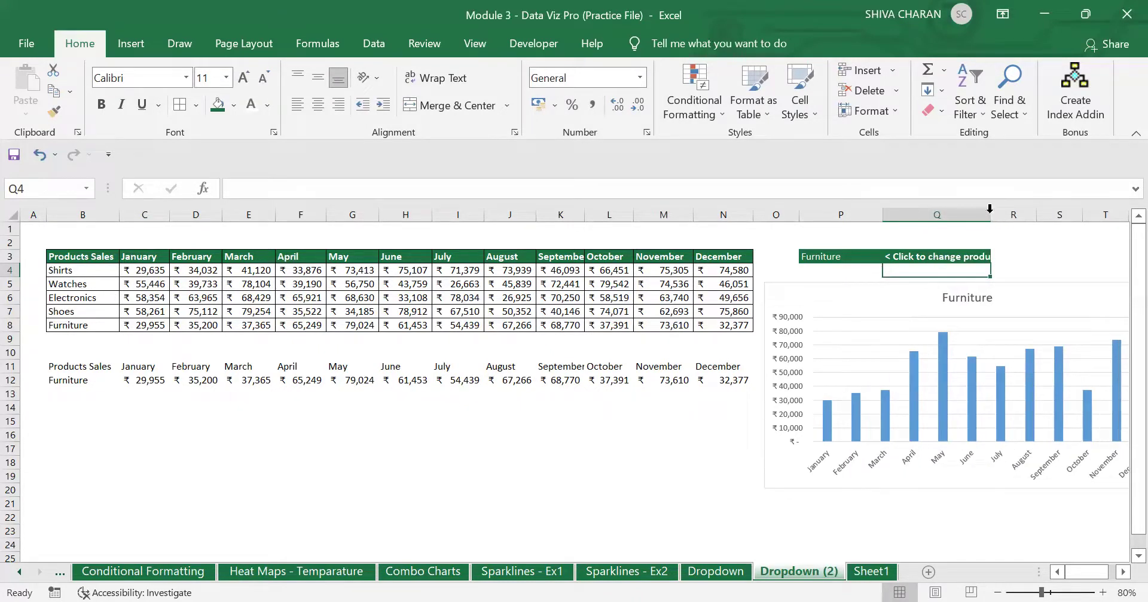
pyautogui.hotkey('ctrl', 'z')
pyautogui.click(919, 256)
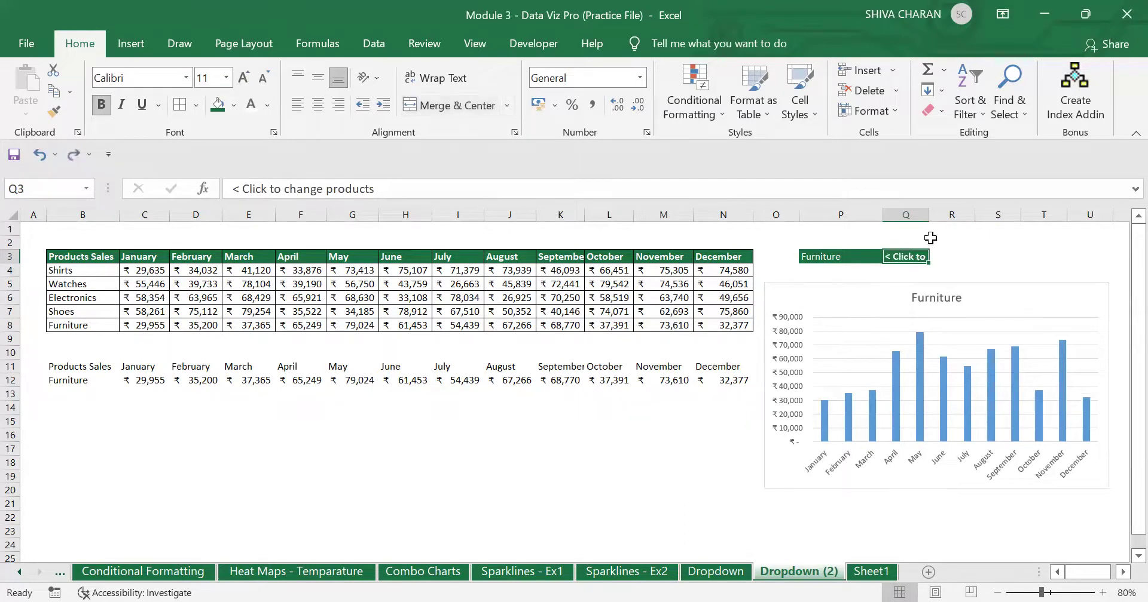
pyautogui.moveTo(926, 210); pyautogui.dragTo(1011, 217)
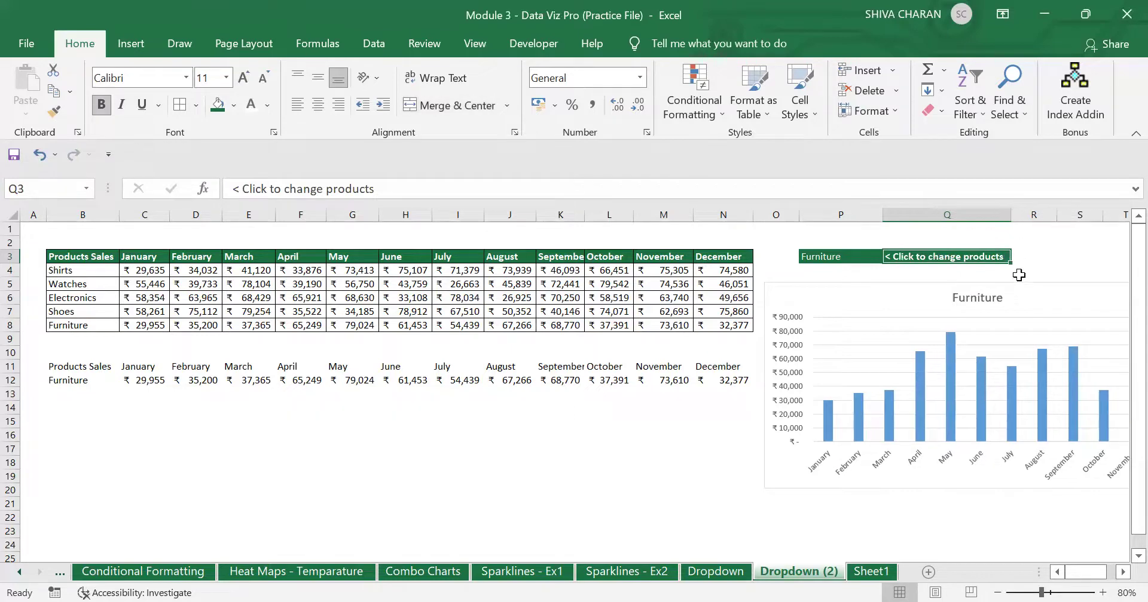
pyautogui.click(1029, 294)
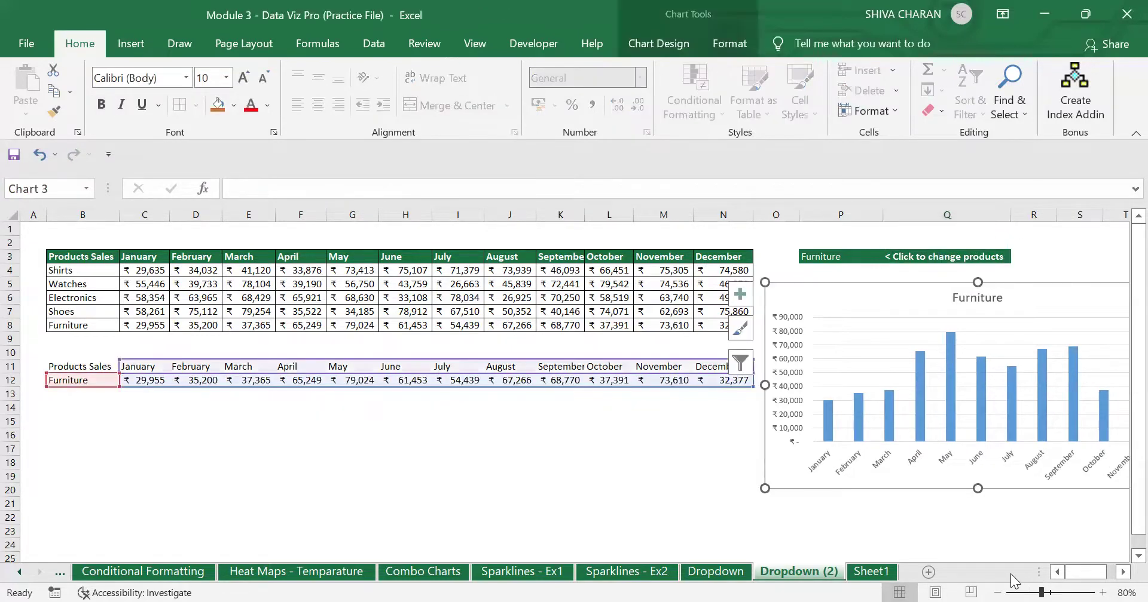
pyautogui.click(1009, 254)
# Test the chart by choosing Shirts and Electronics in the P3 product dropdown
pyautogui.click(849, 257)
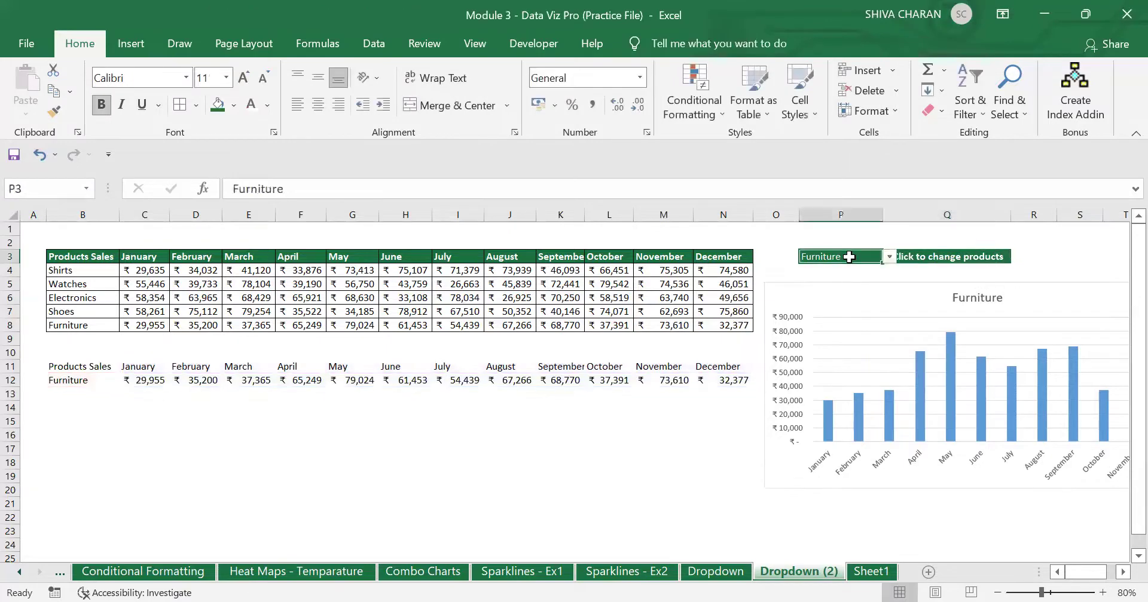
pyautogui.click(889, 257)
pyautogui.press('Escape')
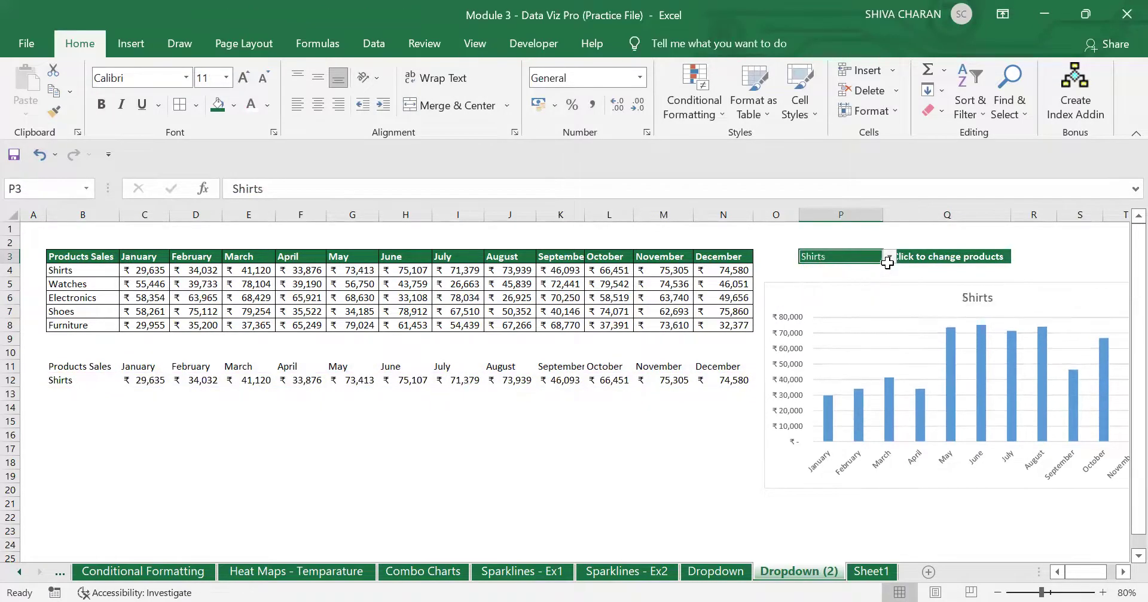
pyautogui.click(897, 257)
pyautogui.click(870, 255)
pyautogui.click(889, 256)
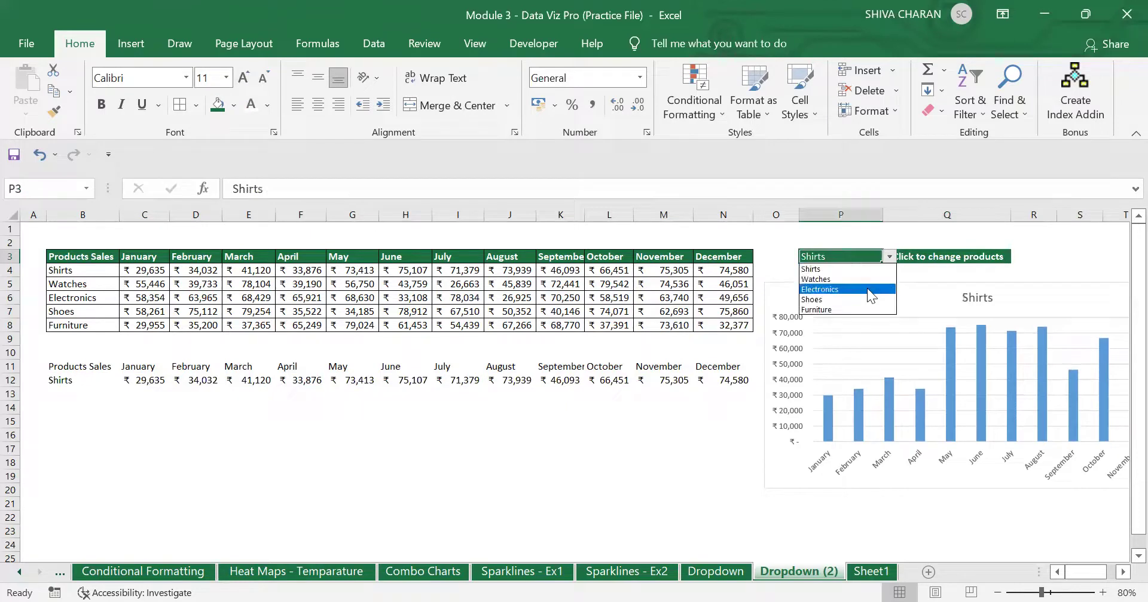
pyautogui.click(825, 283)
pyautogui.click(943, 258)
pyautogui.click(825, 506)
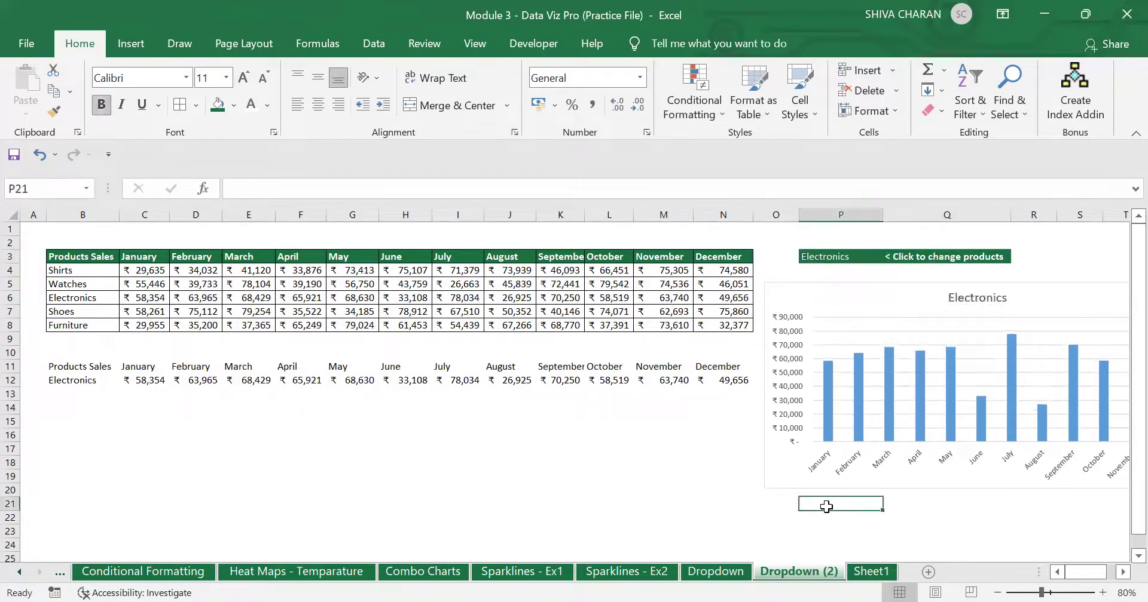
# Shrink the column chart slightly so it fits fully in view beneath the dropdown and hint
pyautogui.click(1054, 294)
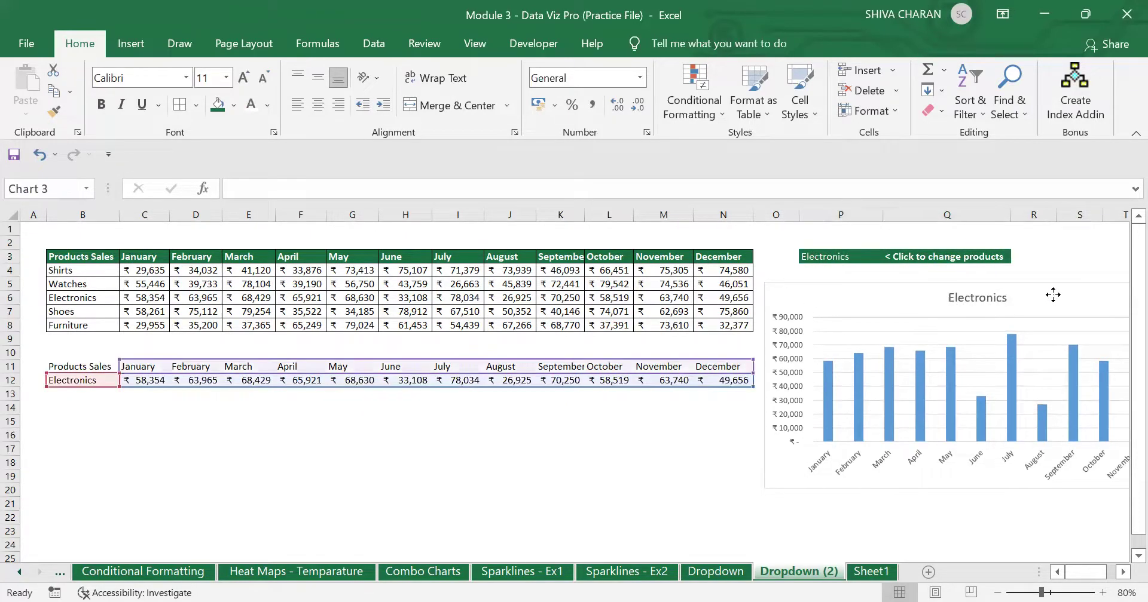
pyautogui.click(1123, 573)
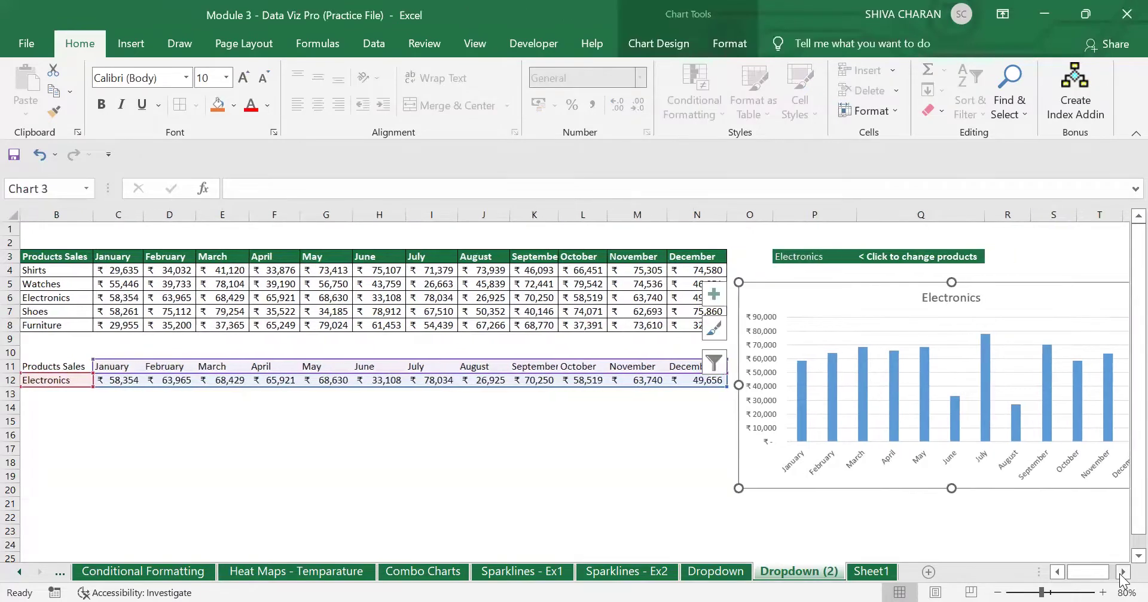
pyautogui.click(1123, 572)
pyautogui.moveTo(1041, 488); pyautogui.dragTo(951, 481)
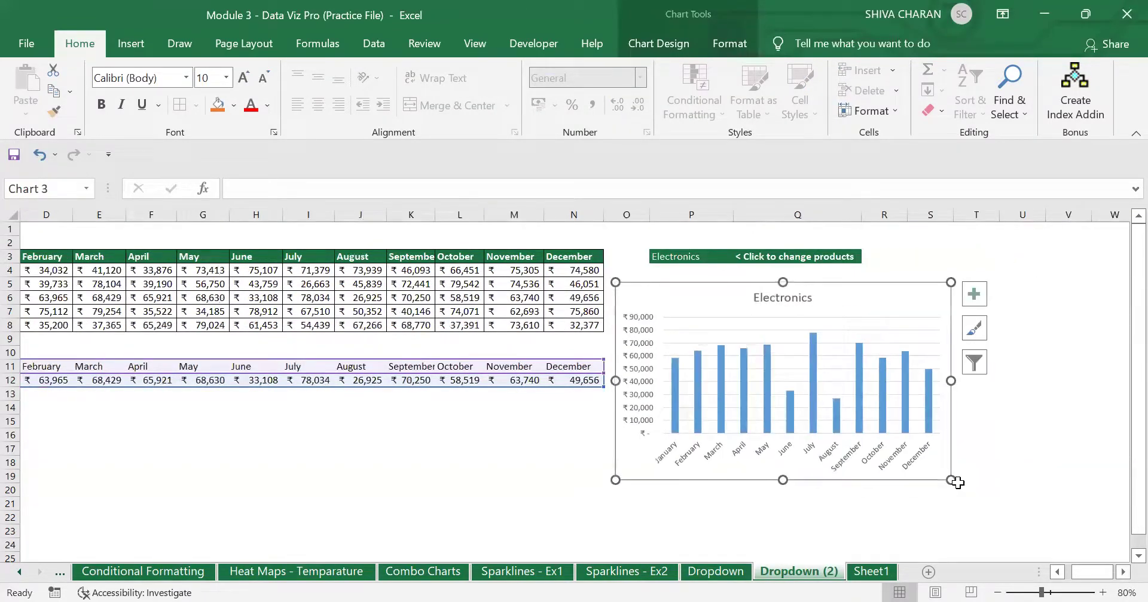
pyautogui.click(1056, 572)
pyautogui.click(1057, 573)
pyautogui.click(1057, 573)
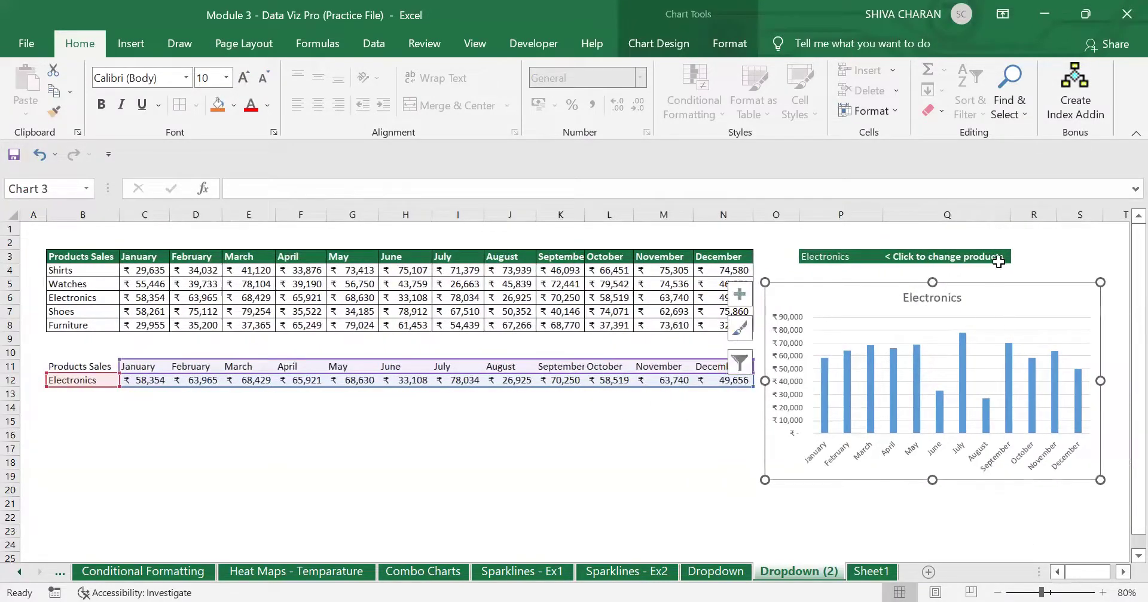
# Switch the P3 product dropdown through Shoes and Furniture, ending on Shirts, to test the resized chart
pyautogui.click(849, 257)
pyautogui.click(888, 257)
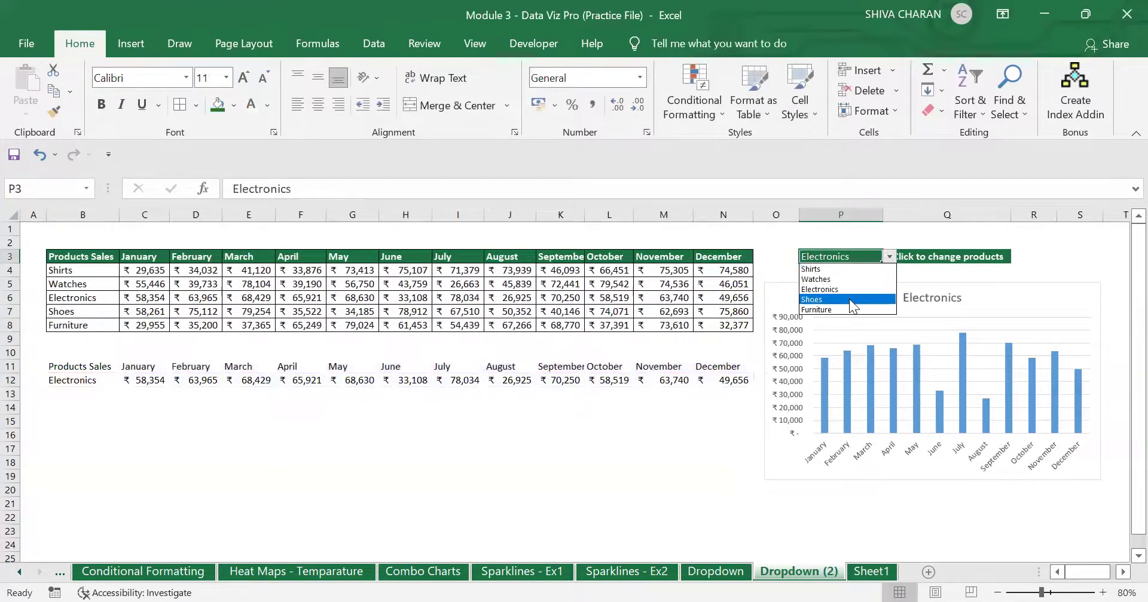
pyautogui.click(819, 299)
pyautogui.click(888, 257)
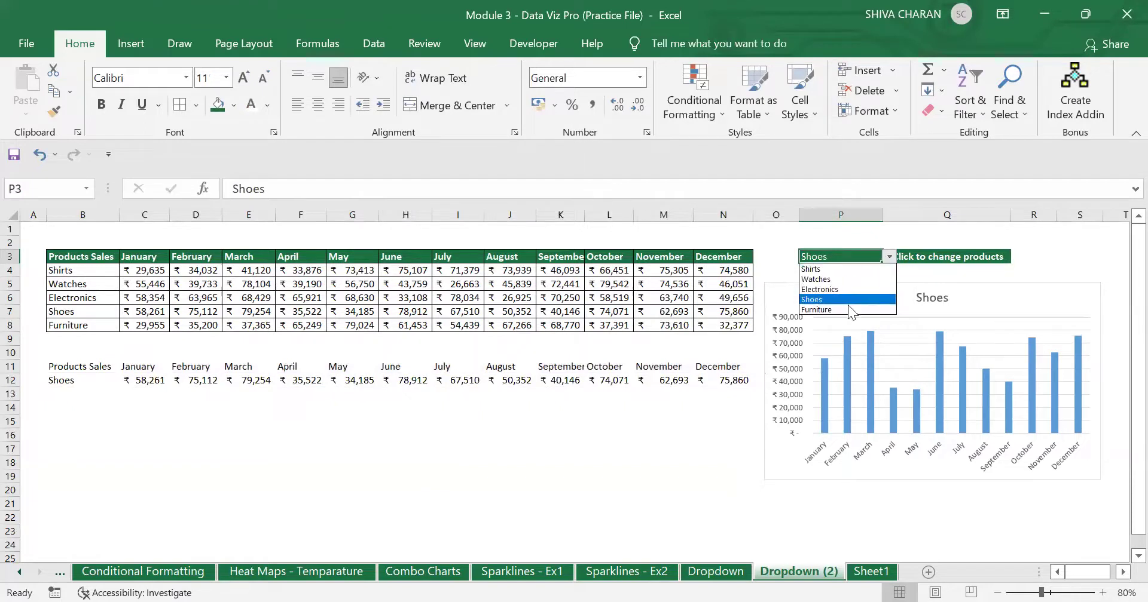
pyautogui.click(843, 310)
pyautogui.click(888, 257)
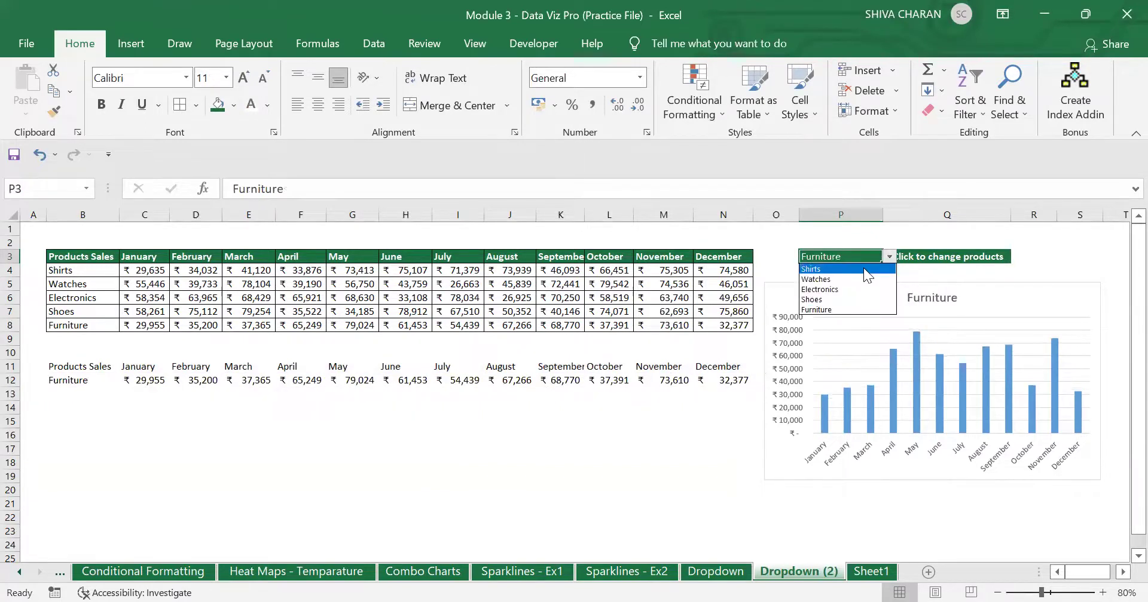
pyautogui.click(863, 268)
pyautogui.click(608, 462)
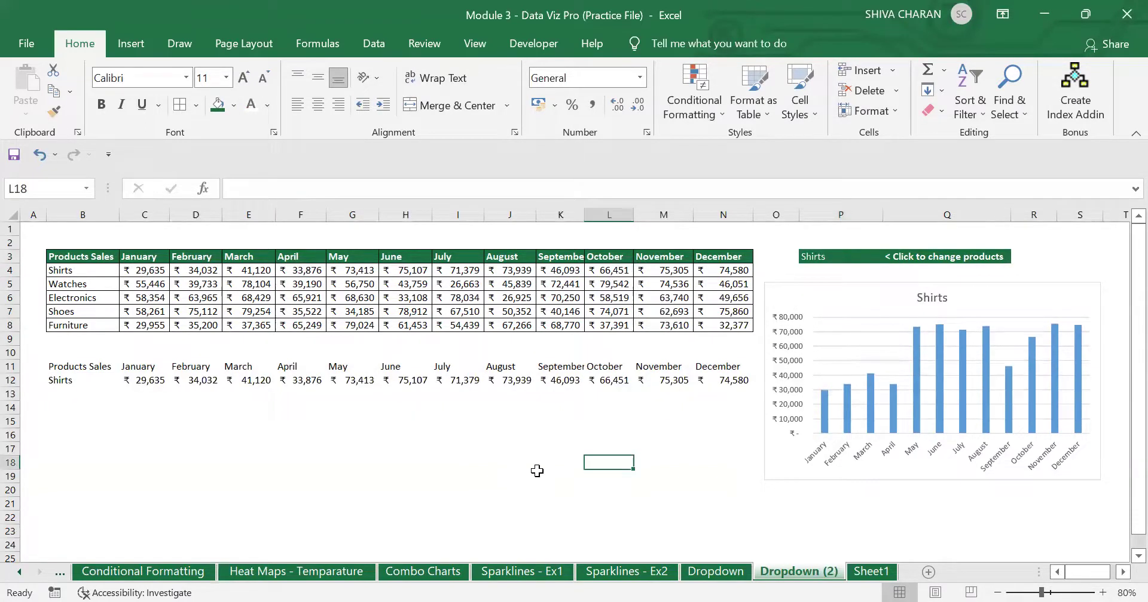
# Review the data validation topic in Sheet1's list and view the Data Validation settings for E3 without changing them
pyautogui.click(870, 575)
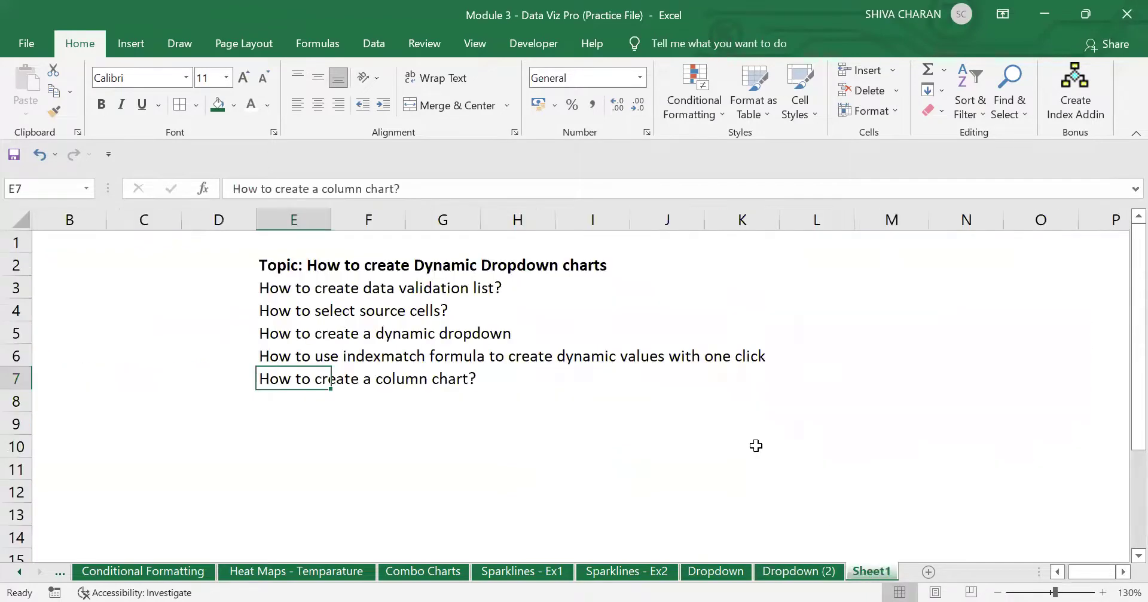
pyautogui.click(295, 288)
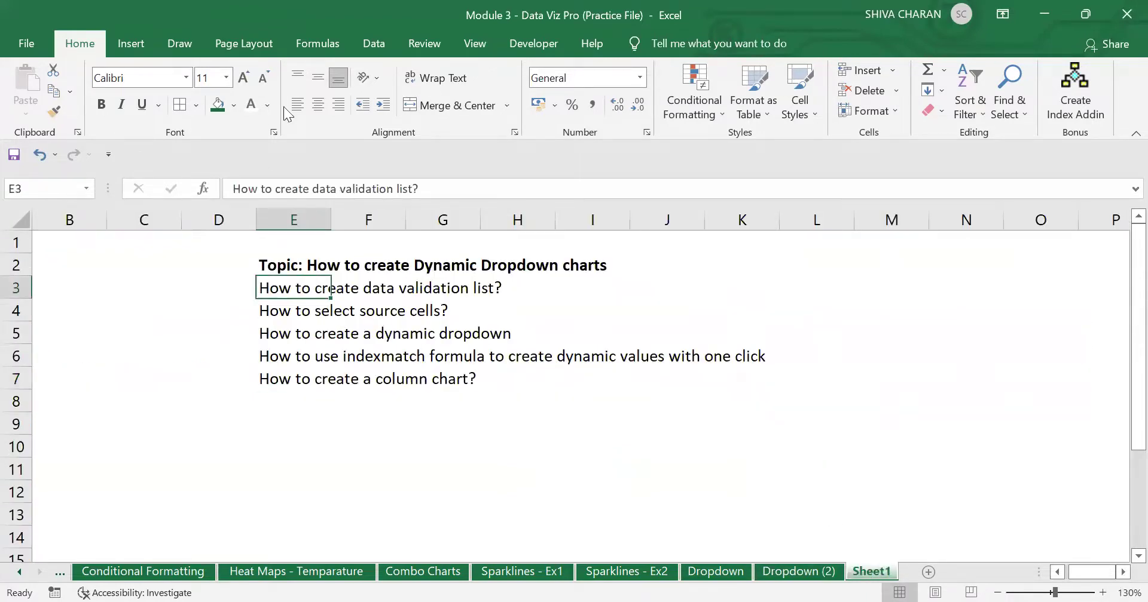
pyautogui.click(370, 36)
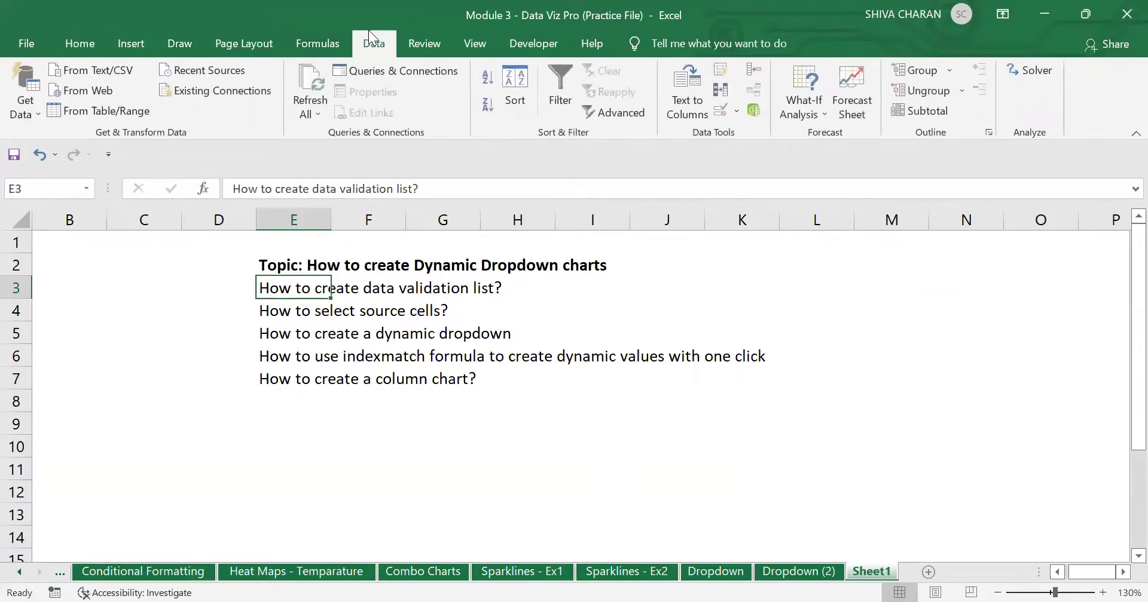
pyautogui.click(720, 112)
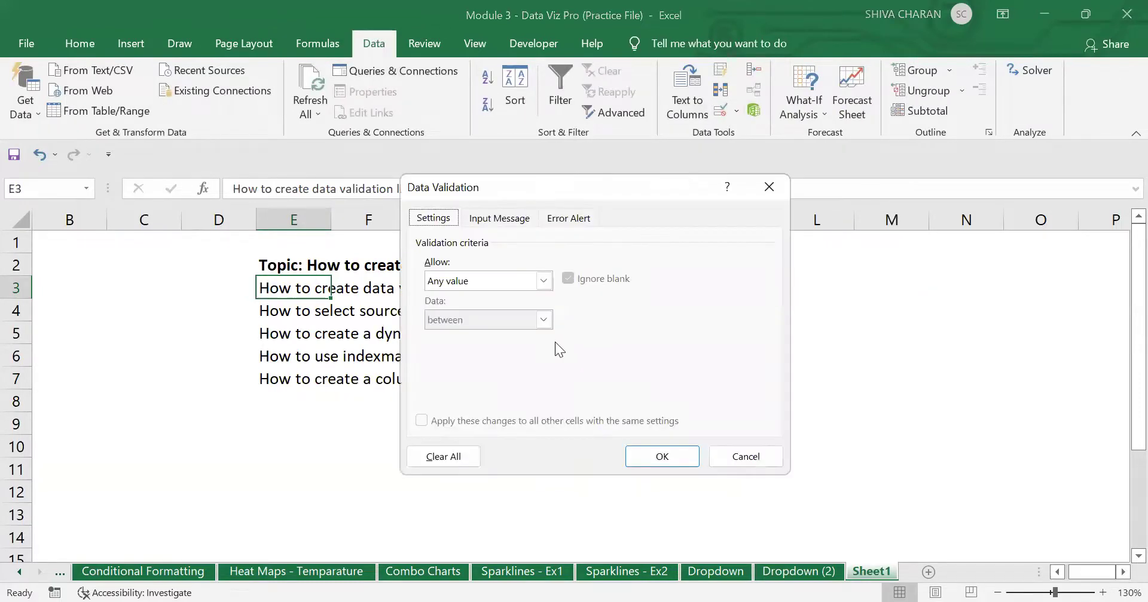
pyautogui.click(761, 456)
# On Dropdown (2), preview the List criteria and its source setting in Data Validation for L18 without applying them
pyautogui.click(833, 573)
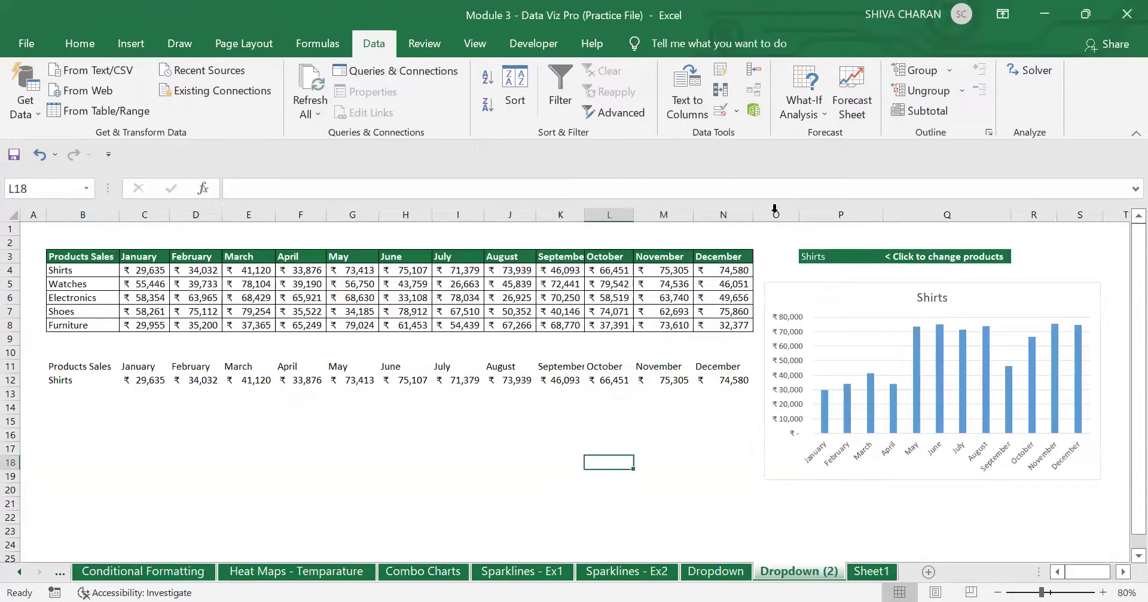
pyautogui.click(722, 109)
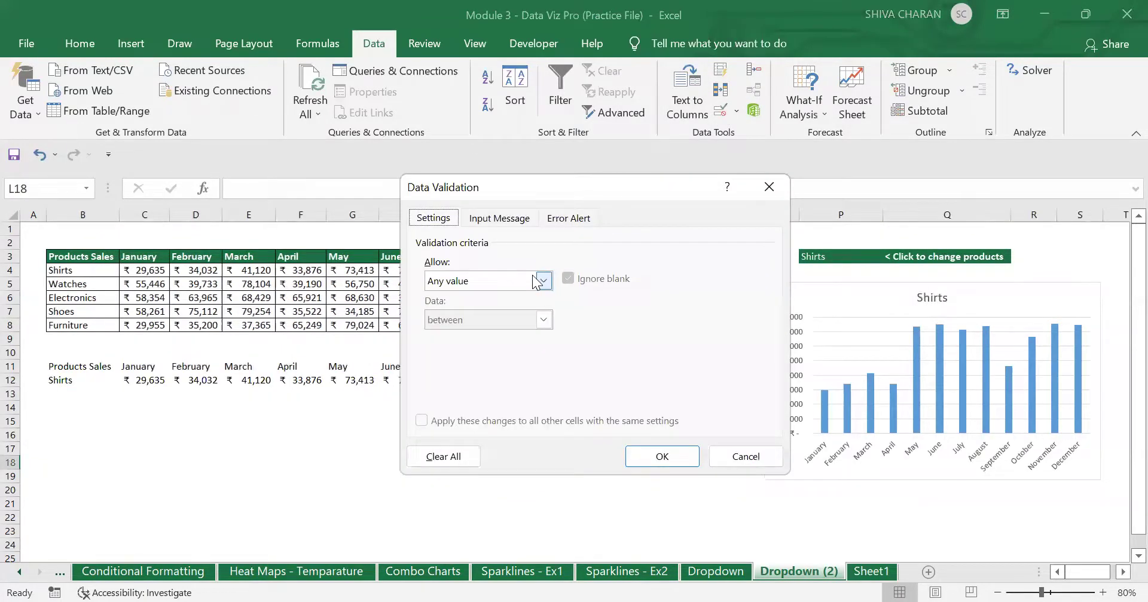
pyautogui.click(542, 280)
pyautogui.click(476, 336)
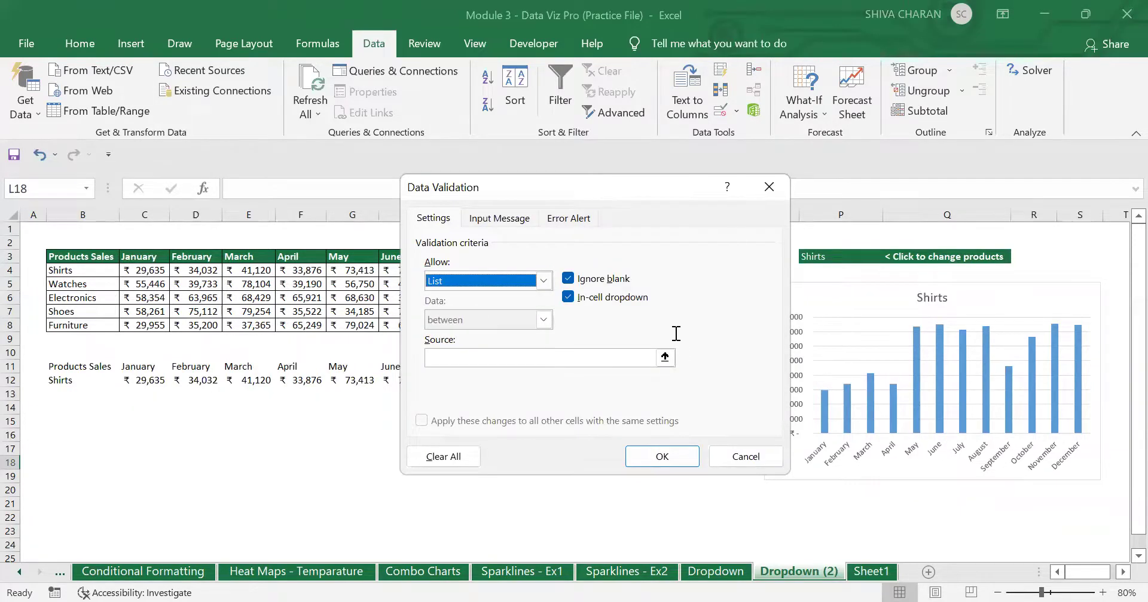
pyautogui.click(621, 333)
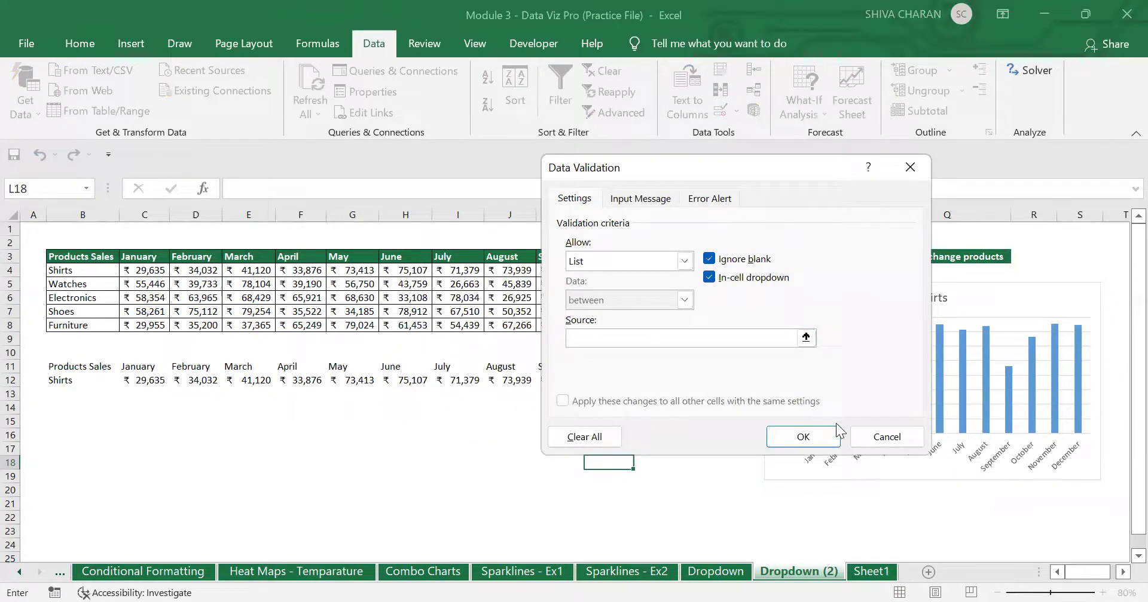
pyautogui.click(877, 436)
# Review the P3 dropdown, the source table B3:N8, the helper table B11:N12 and the INDEX/MATCH formula in C12
pyautogui.click(824, 253)
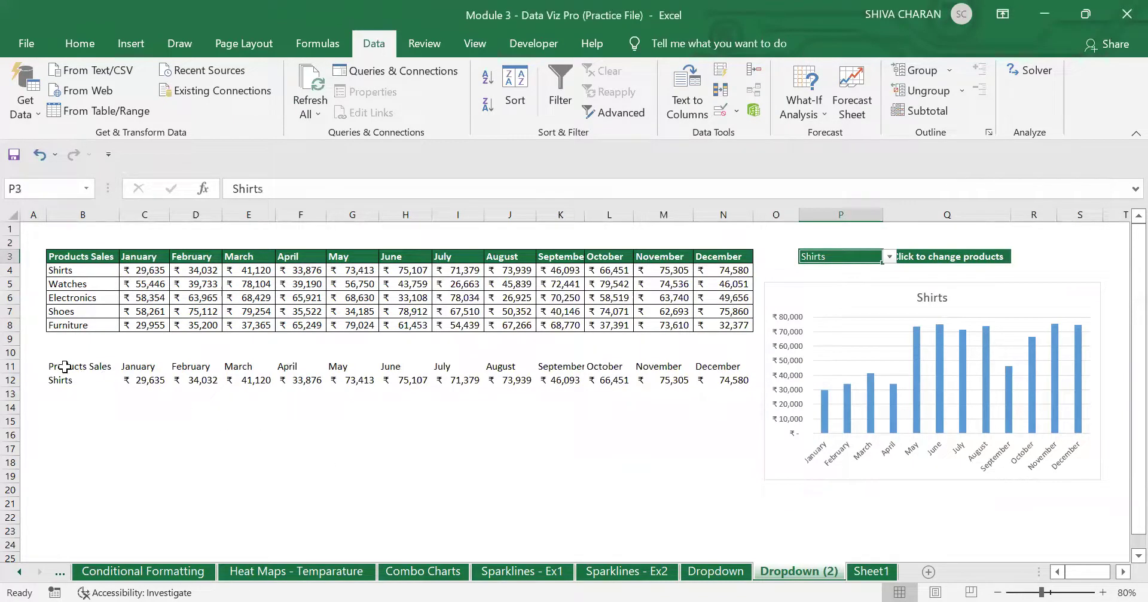
pyautogui.moveTo(65, 367); pyautogui.dragTo(710, 385)
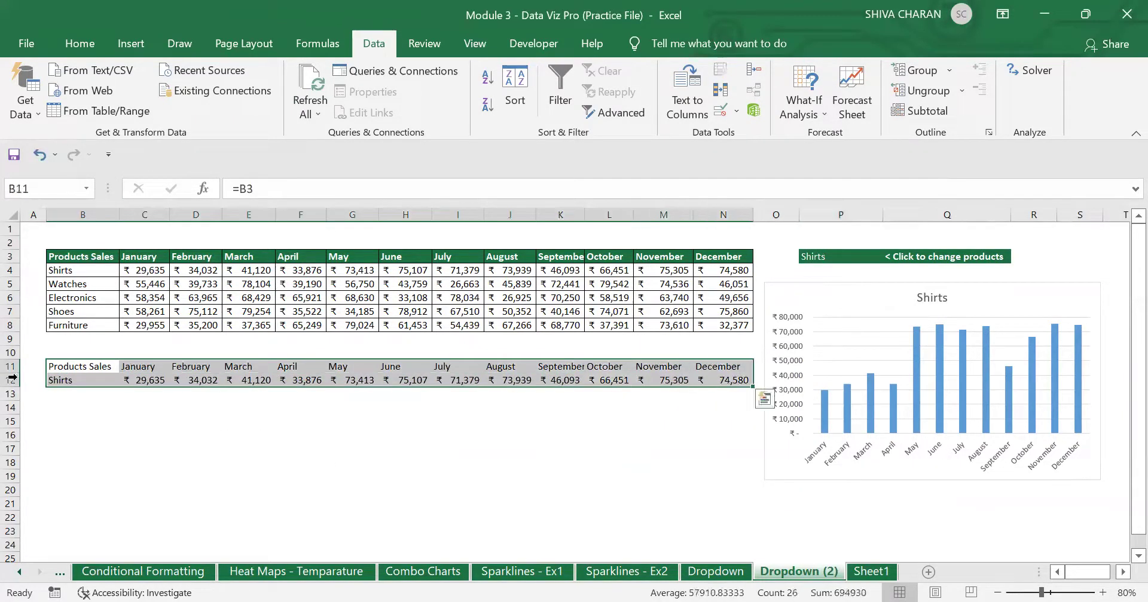
pyautogui.click(114, 434)
pyautogui.moveTo(89, 257); pyautogui.dragTo(720, 326)
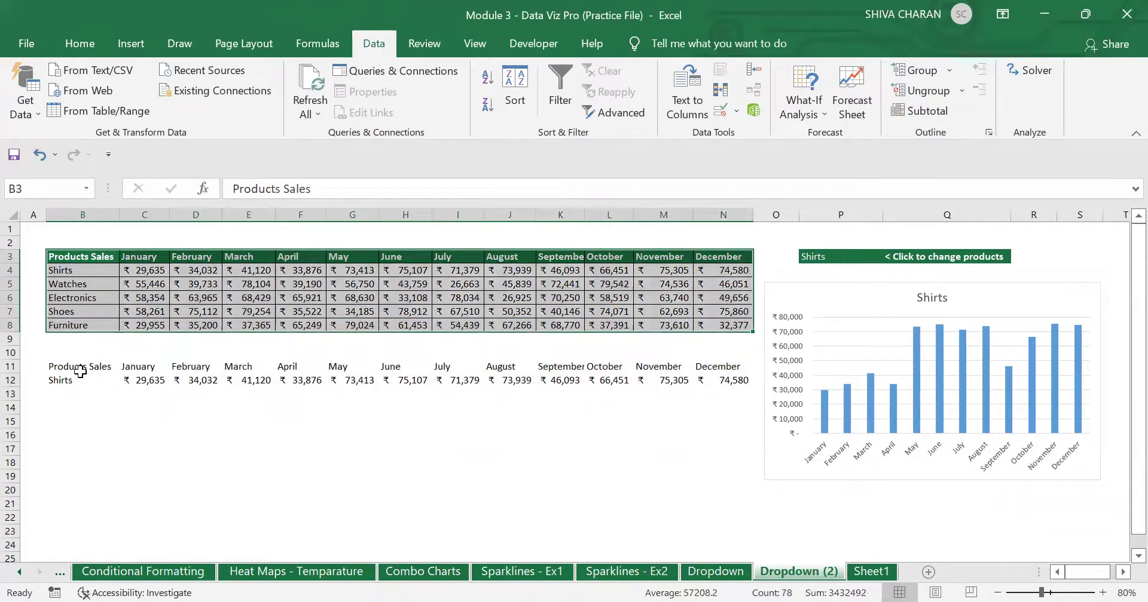
pyautogui.moveTo(80, 372); pyautogui.dragTo(696, 385)
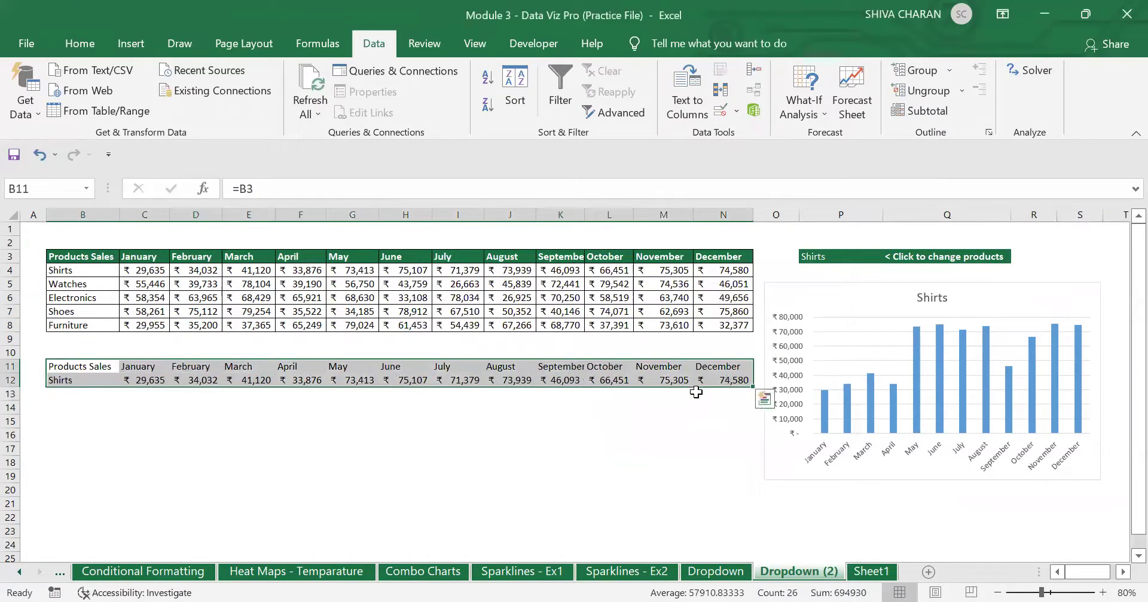
pyautogui.click(524, 479)
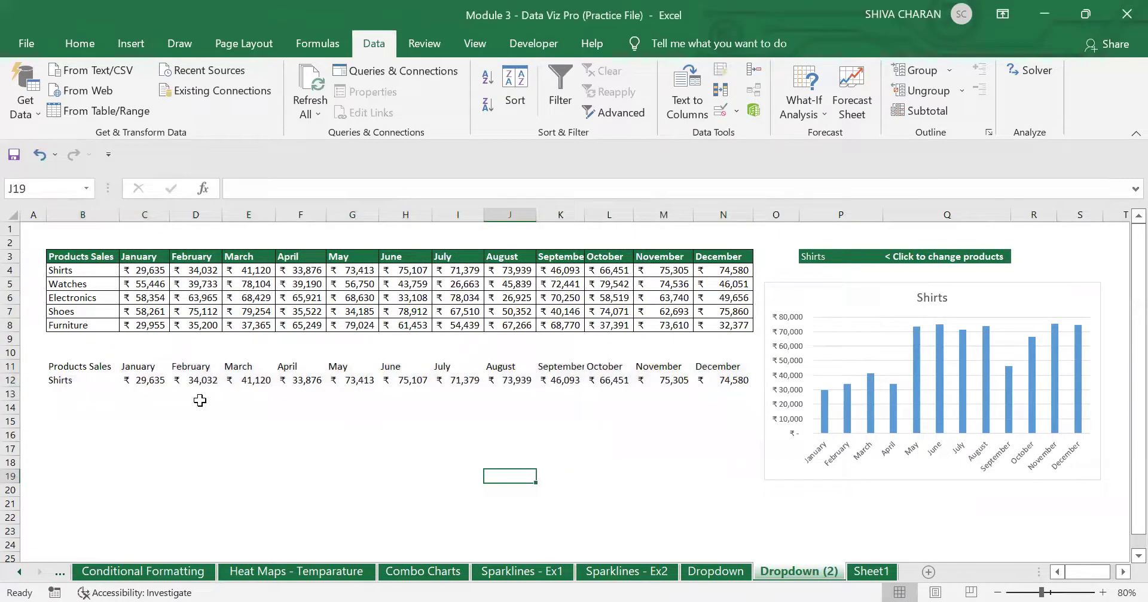
pyautogui.click(148, 381)
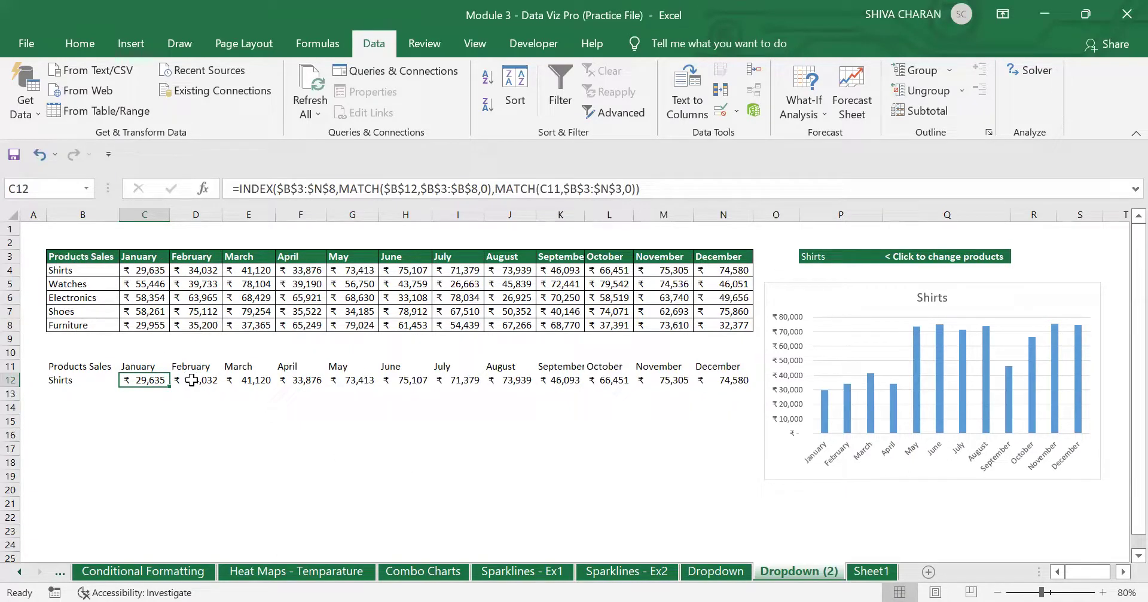
pyautogui.click(239, 449)
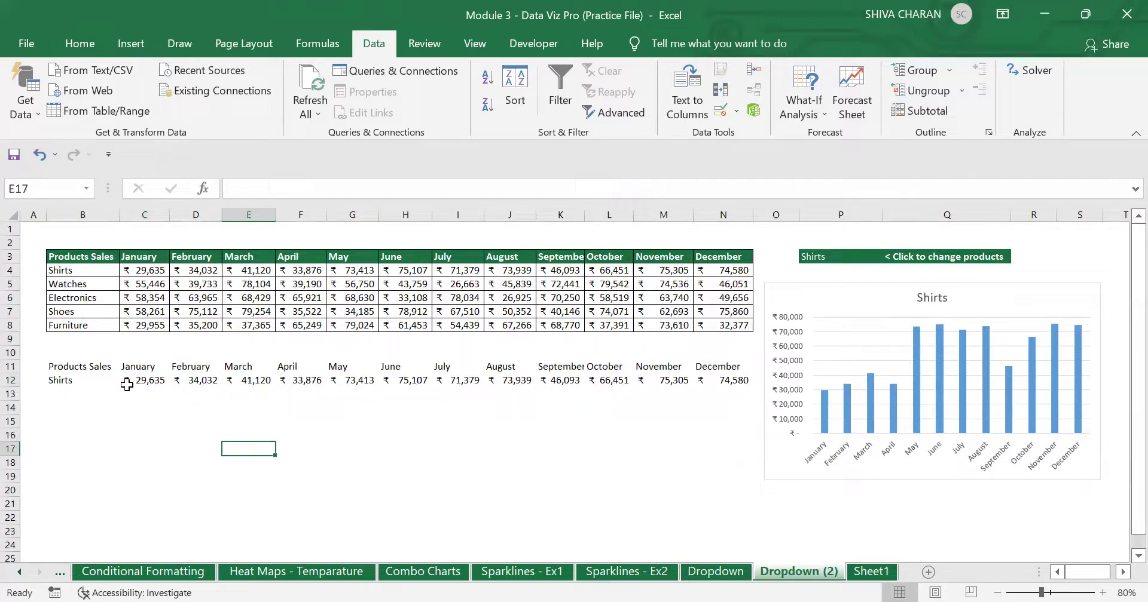
# Review the helper row B12:N12 and switch the P3 product dropdown through Shoes, Watches and Shirts, ending on Shoes, to test the chart
pyautogui.moveTo(63, 380); pyautogui.dragTo(727, 383)
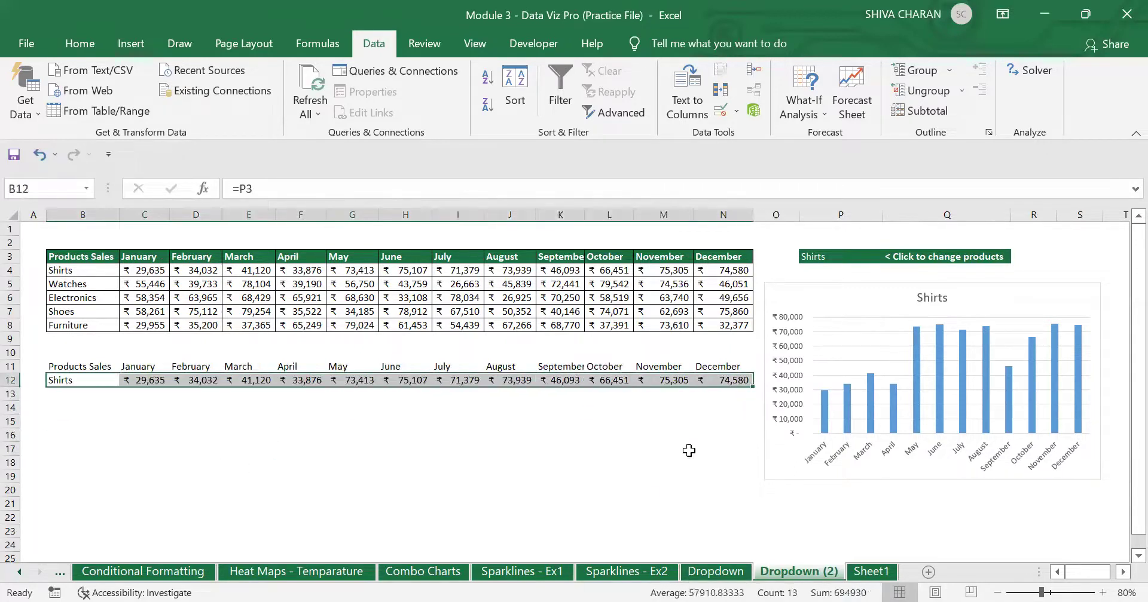
pyautogui.click(688, 450)
pyautogui.click(837, 257)
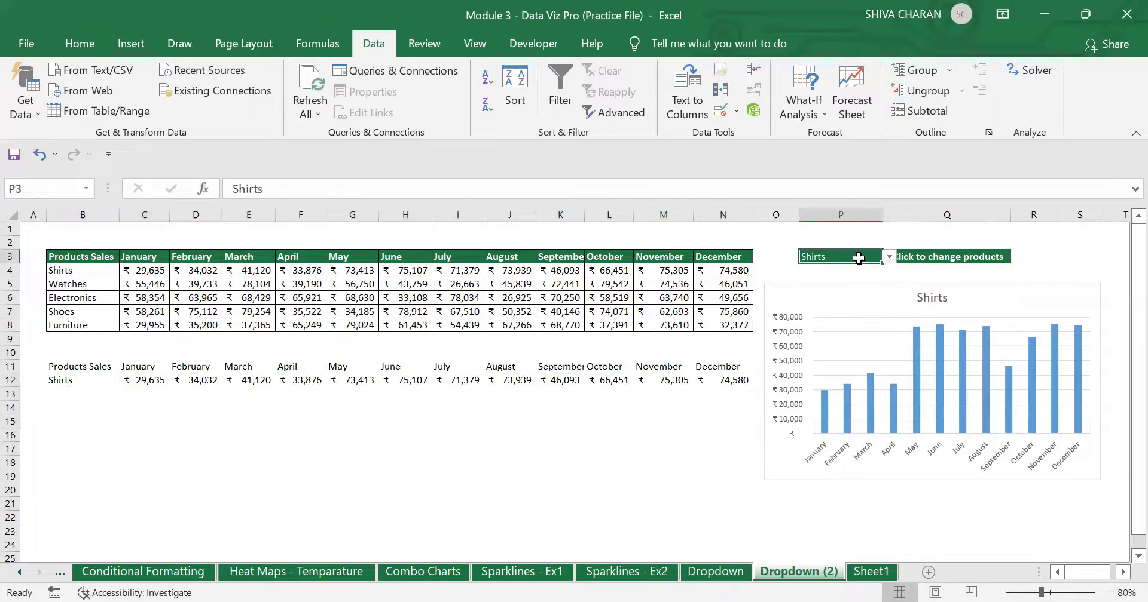
pyautogui.click(890, 257)
pyautogui.click(871, 295)
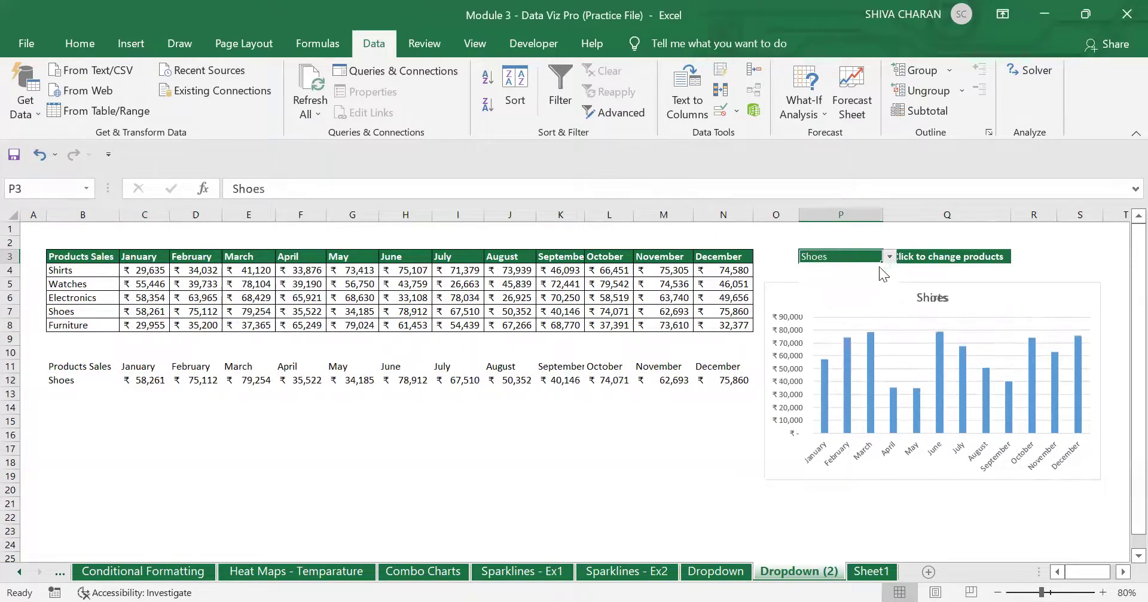
pyautogui.click(890, 257)
pyautogui.click(867, 277)
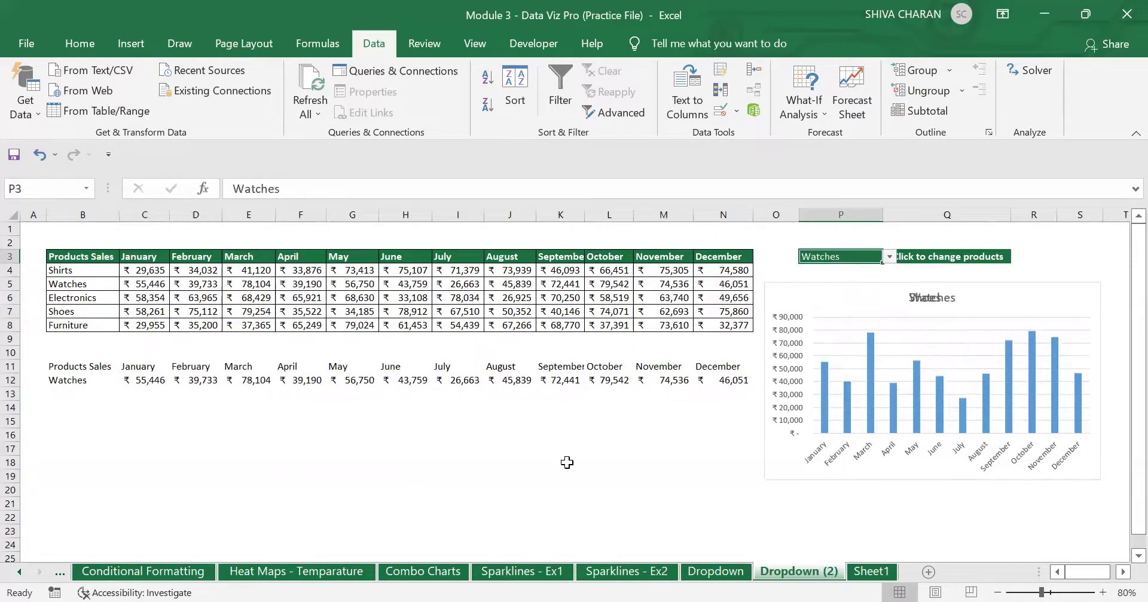
pyautogui.click(889, 257)
pyautogui.click(837, 268)
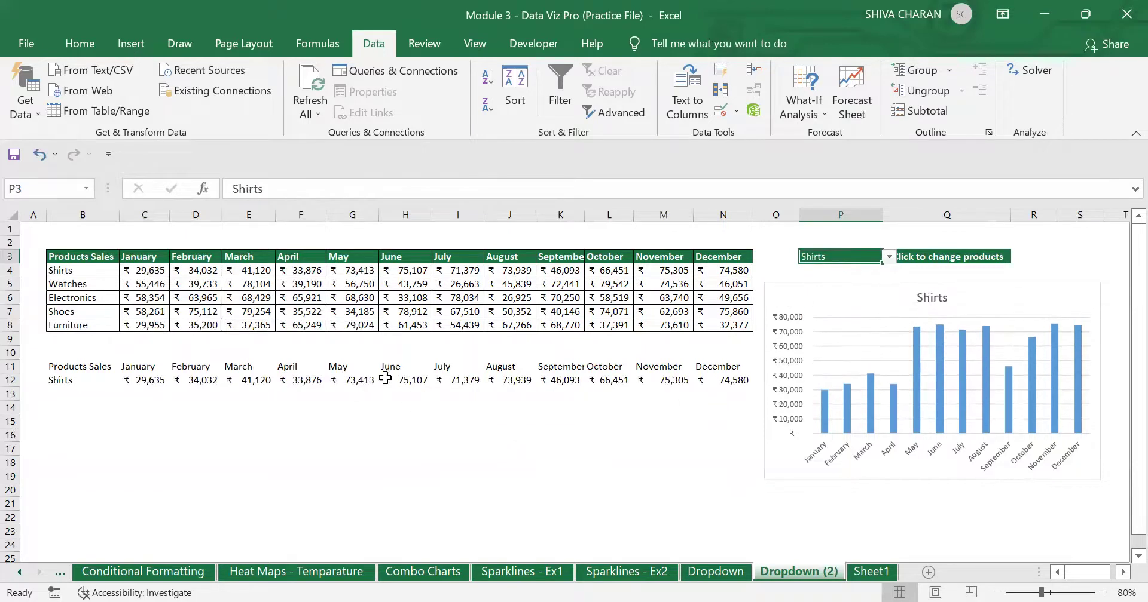
pyautogui.click(891, 256)
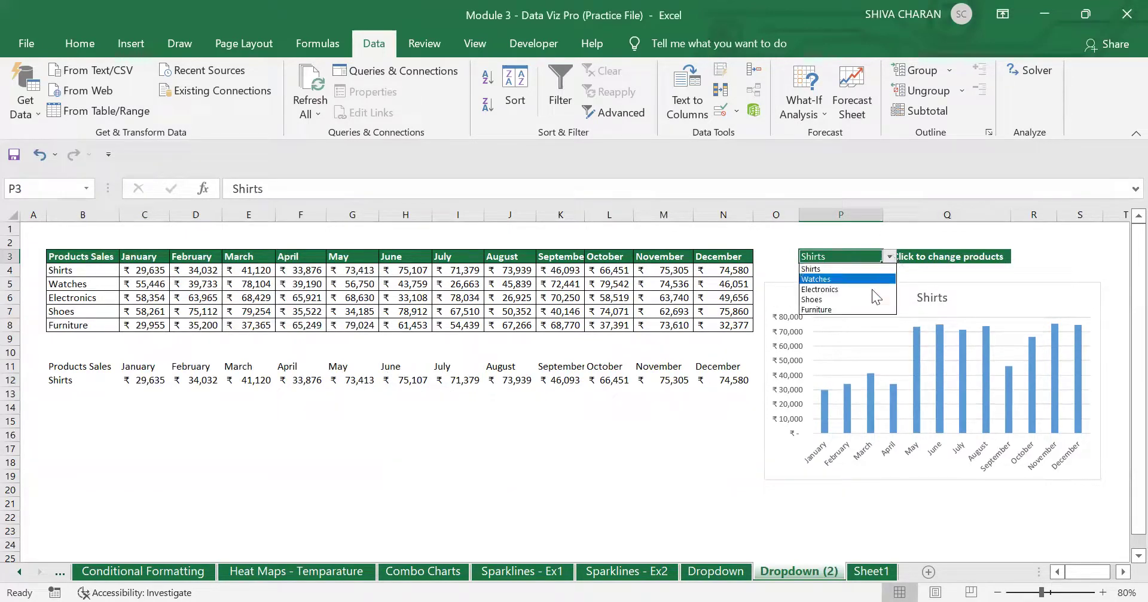
pyautogui.click(874, 299)
pyautogui.click(457, 489)
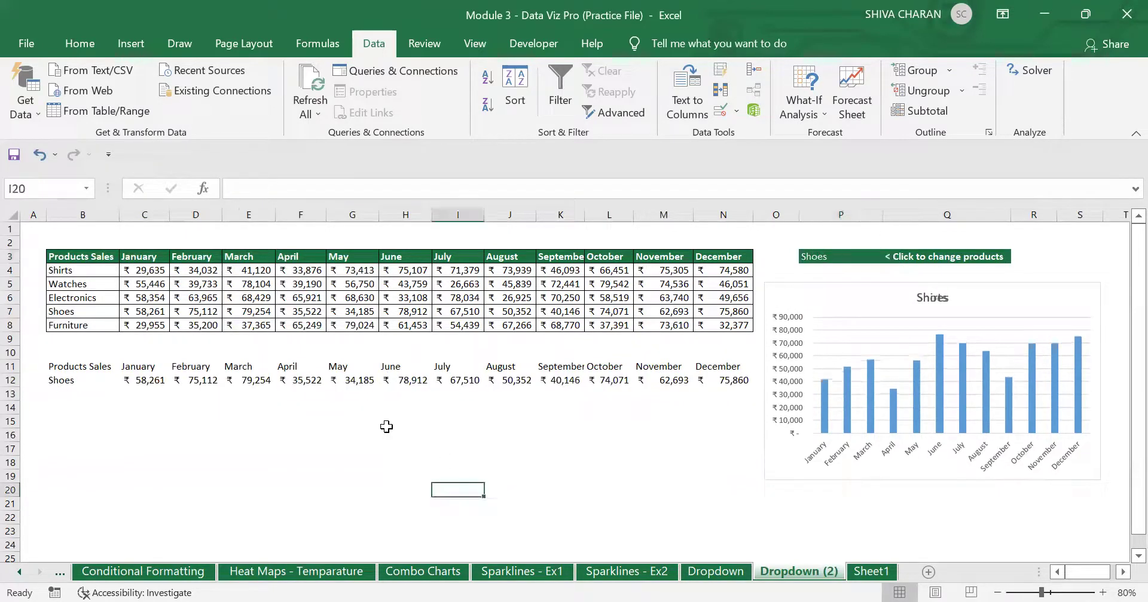
# Nudge the column chart slightly to the right and switch the P3 product dropdown to Furniture, ending on Watches
pyautogui.click(810, 296)
pyautogui.moveTo(811, 296); pyautogui.dragTo(827, 299)
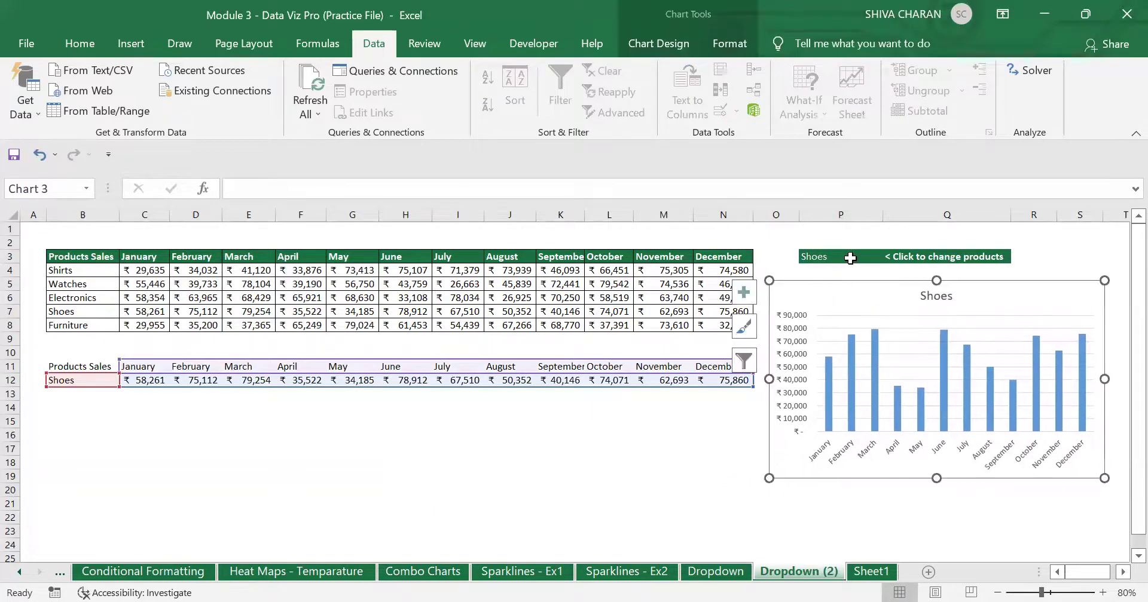
pyautogui.click(880, 258)
pyautogui.click(889, 256)
pyautogui.click(837, 310)
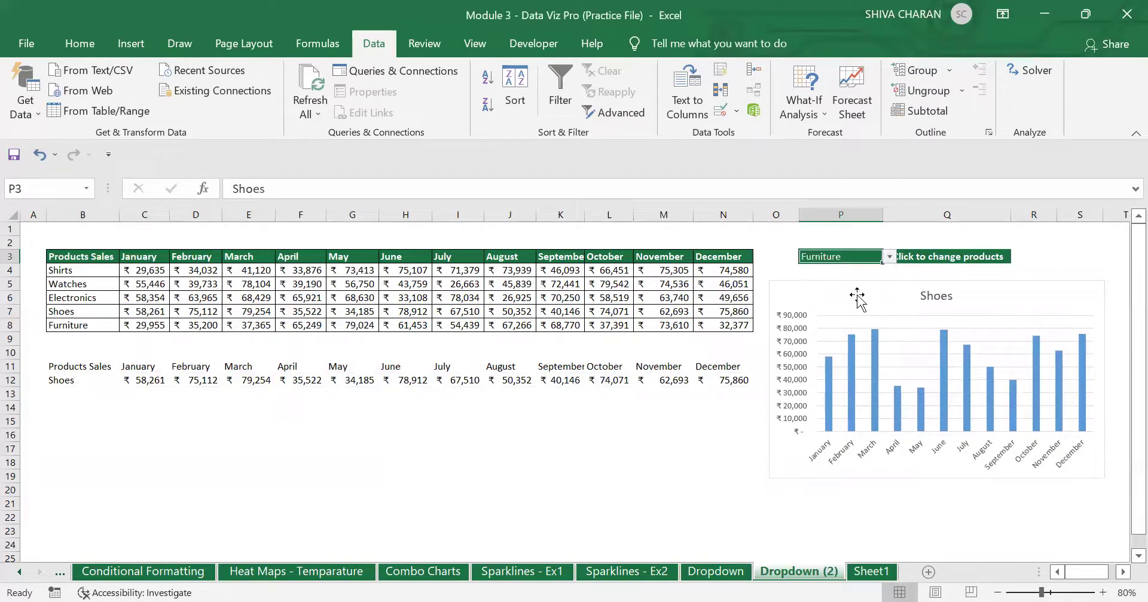
pyautogui.click(890, 255)
pyautogui.click(837, 279)
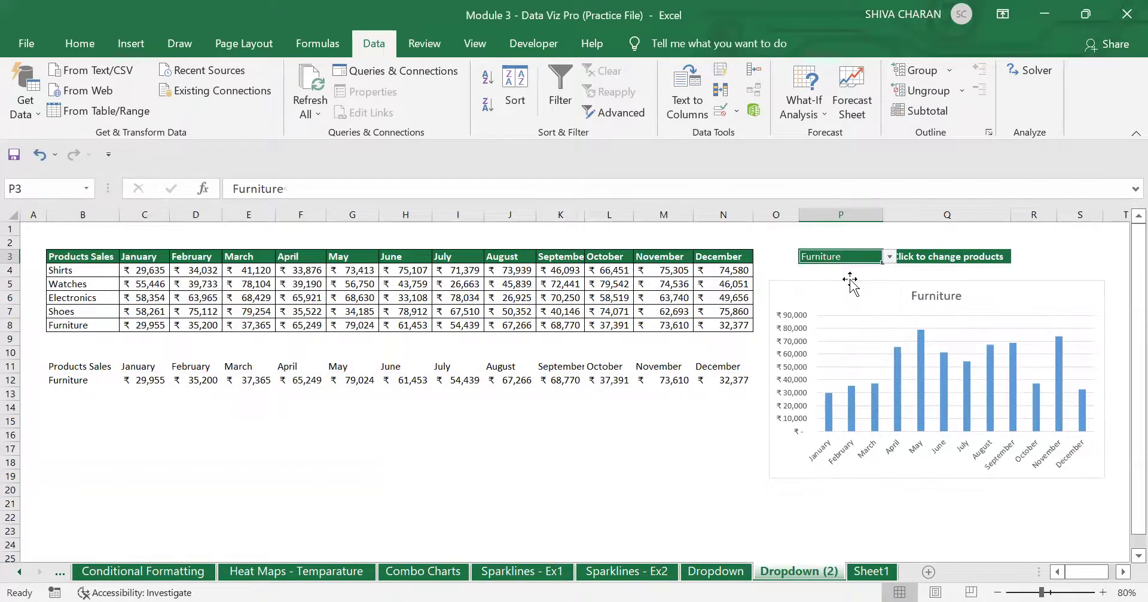
pyautogui.click(609, 504)
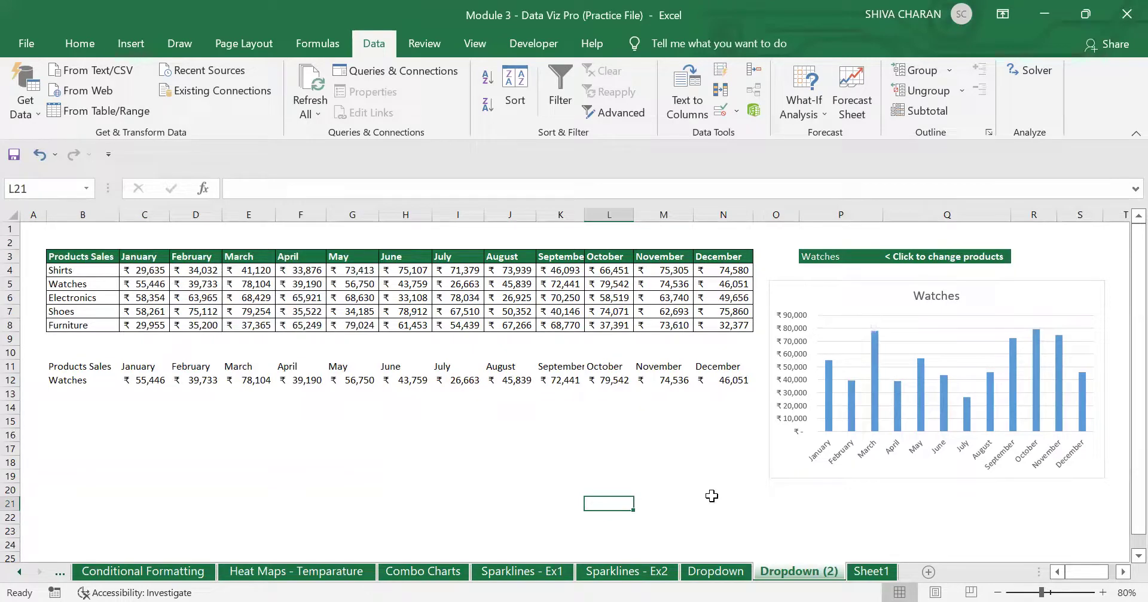
# Review the dynamic dropdown chart topics listed in E3:E7 on Sheet1
pyautogui.click(870, 572)
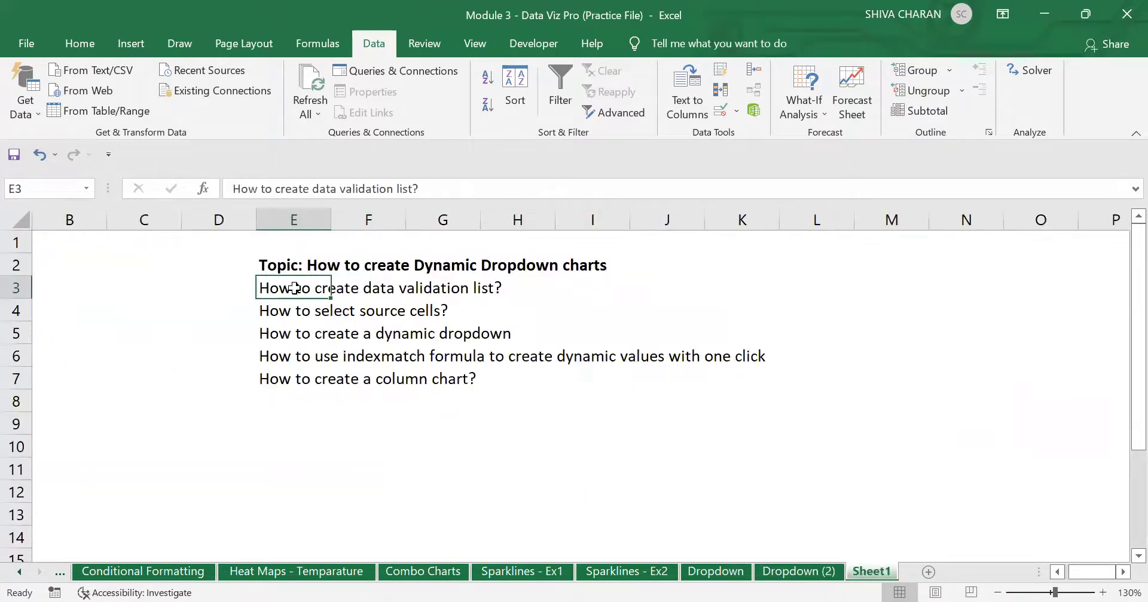
pyautogui.moveTo(294, 288); pyautogui.dragTo(298, 378)
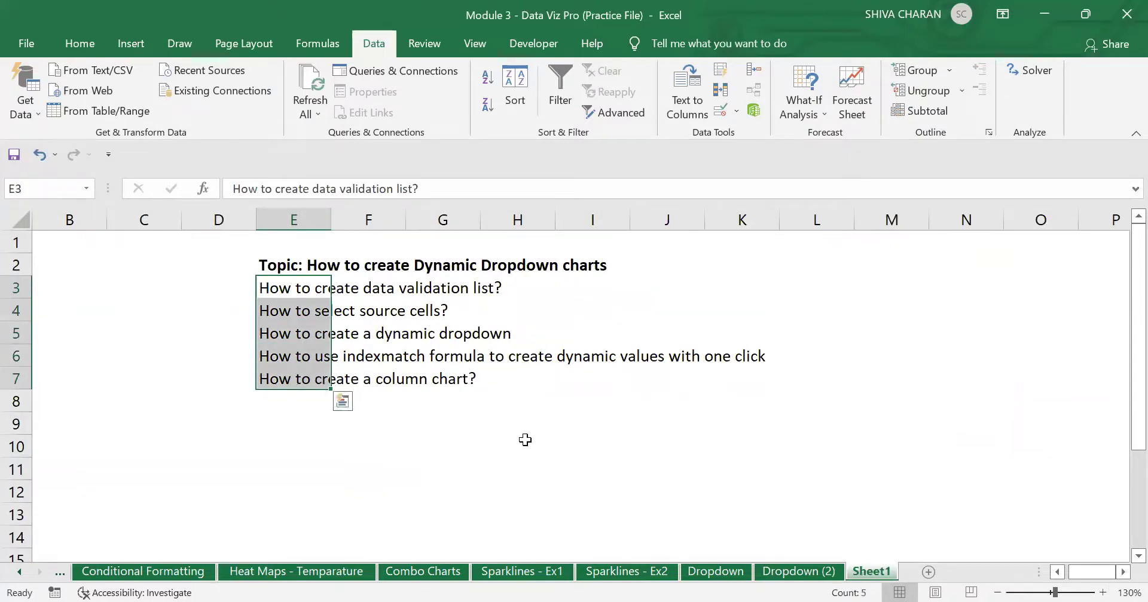
pyautogui.click(665, 471)
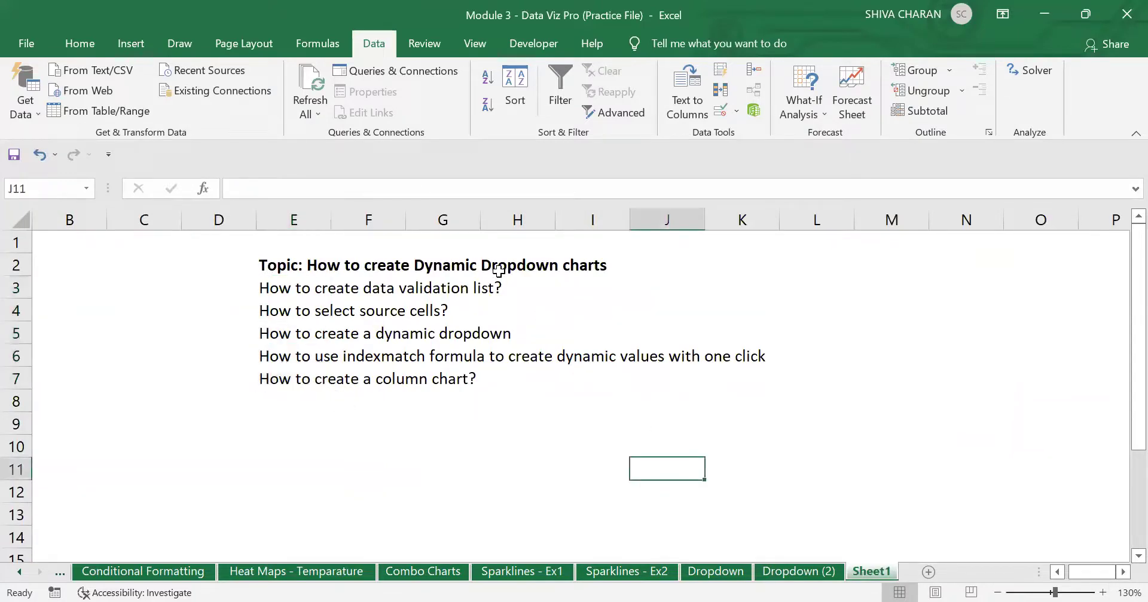
# Return to Dropdown (2) and select the column chart to view its source ranges in the helper table
pyautogui.click(822, 574)
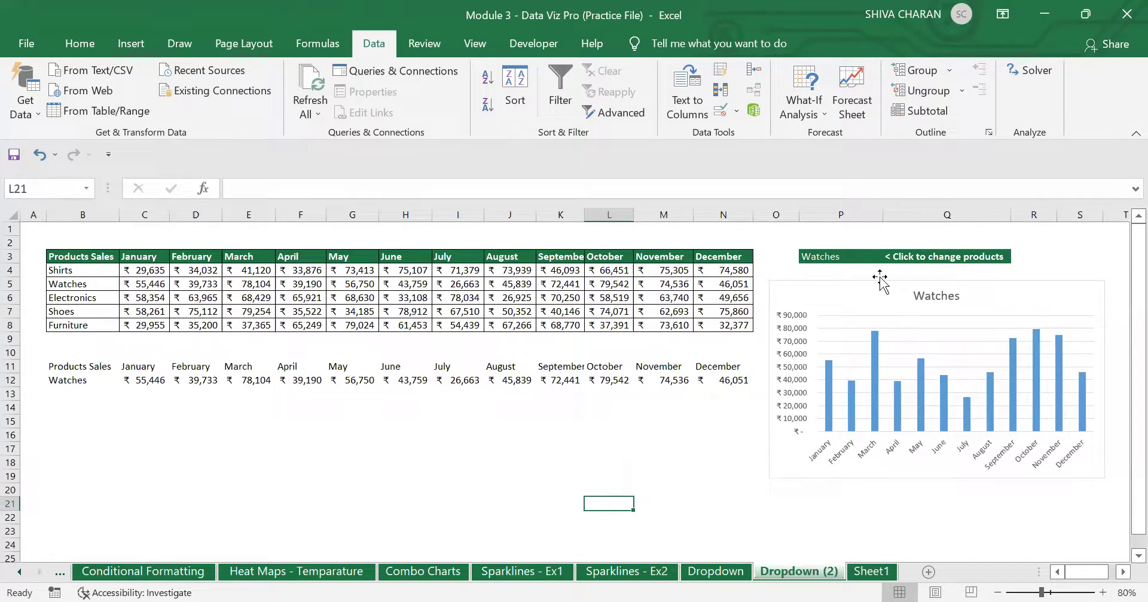
pyautogui.click(895, 288)
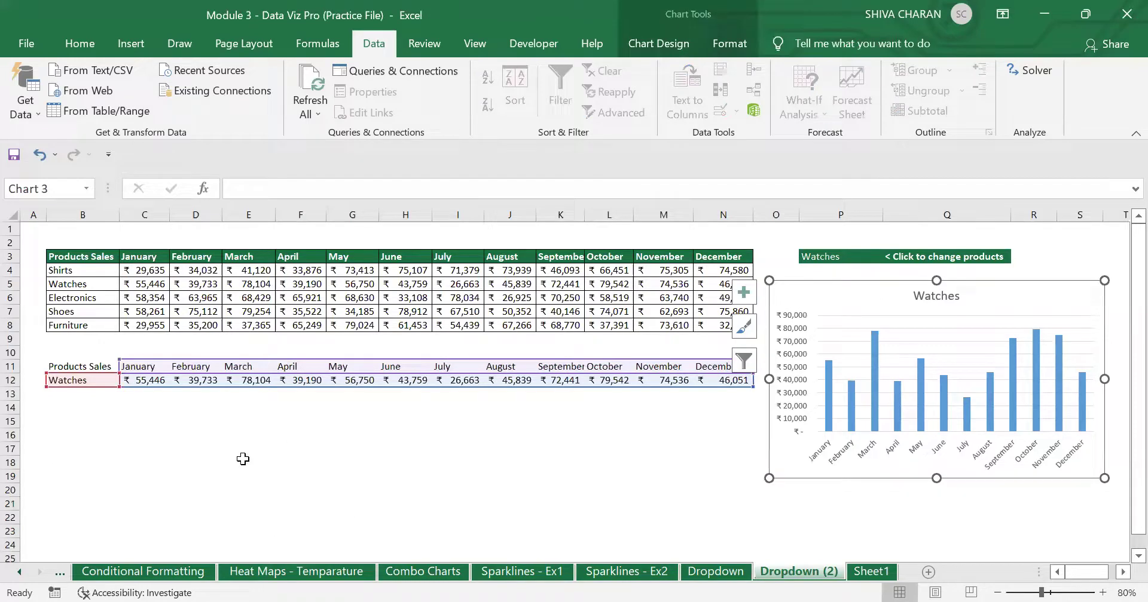
pyautogui.click(76, 51)
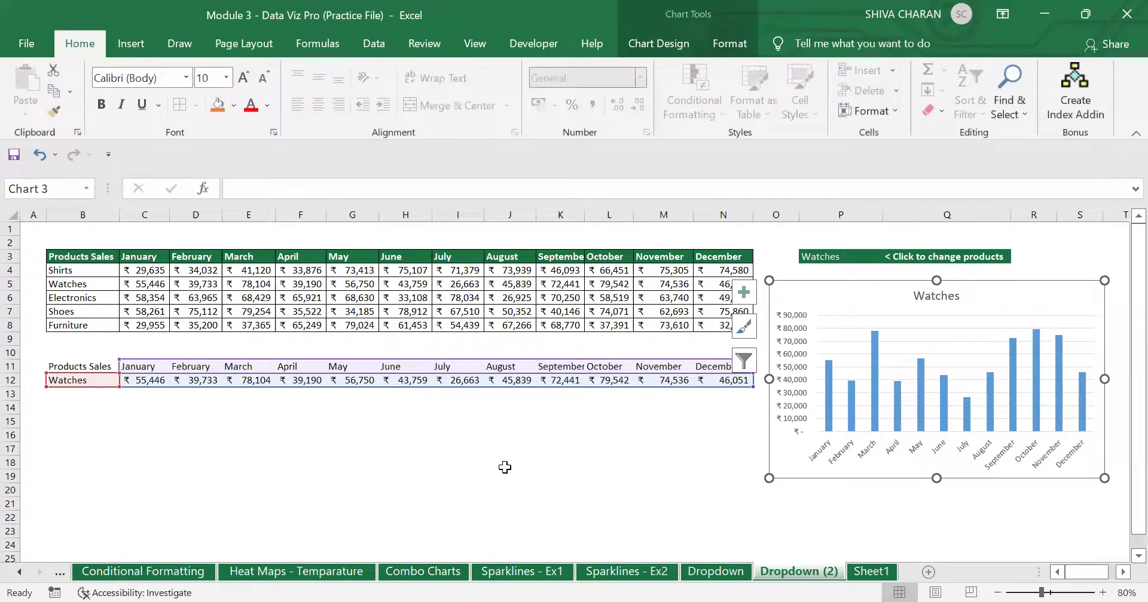